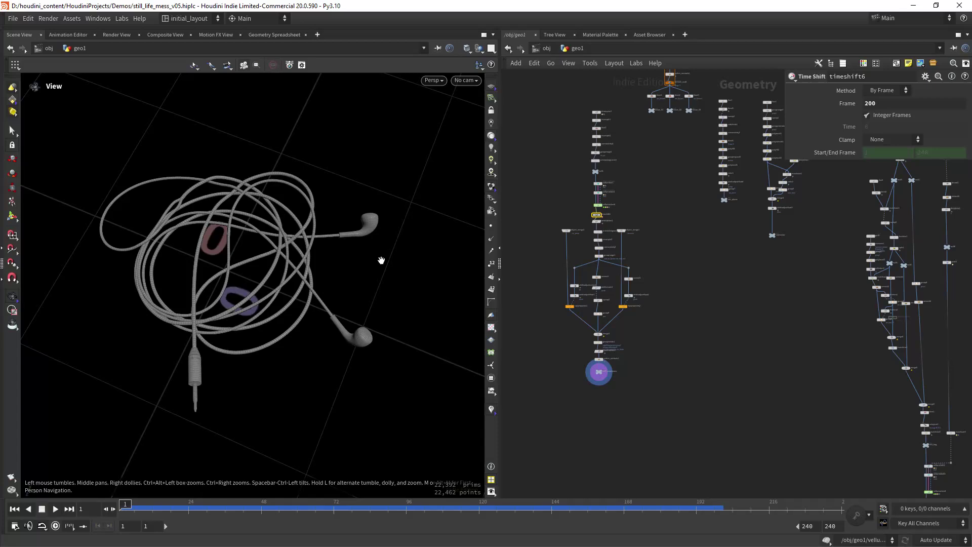
Display the drawcurve1 output in the viewport and show the node's projection settings
key("f")
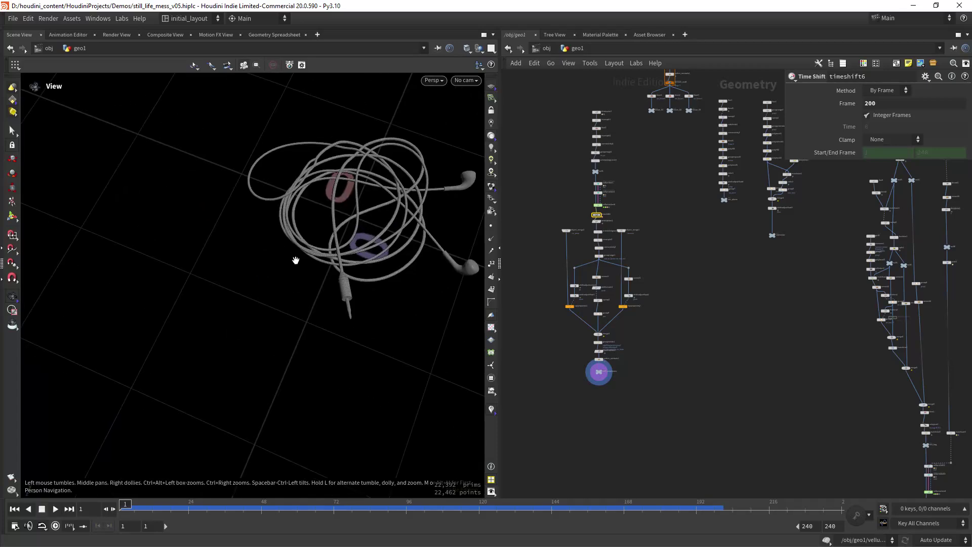
left_click_drag(312, 258, 277, 268)
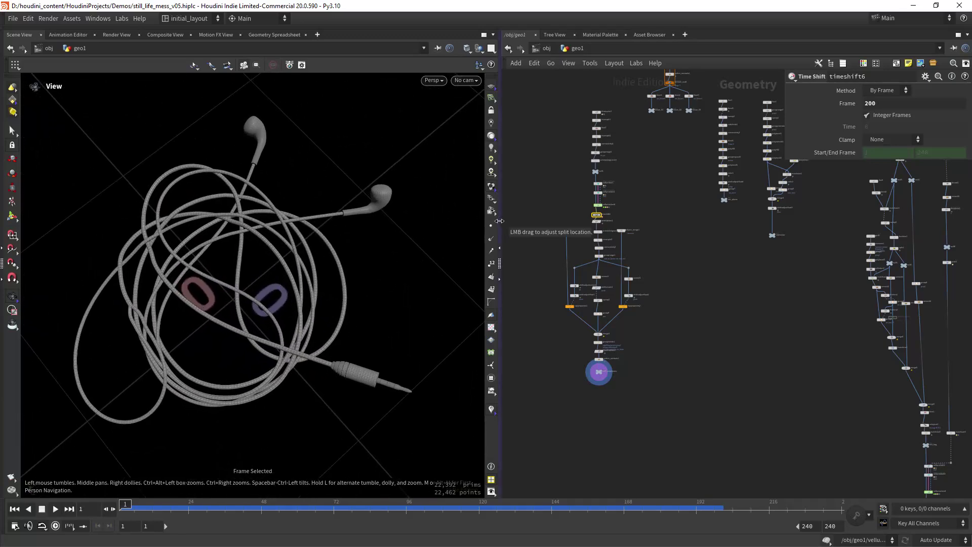
scroll(645, 190, "up", 5)
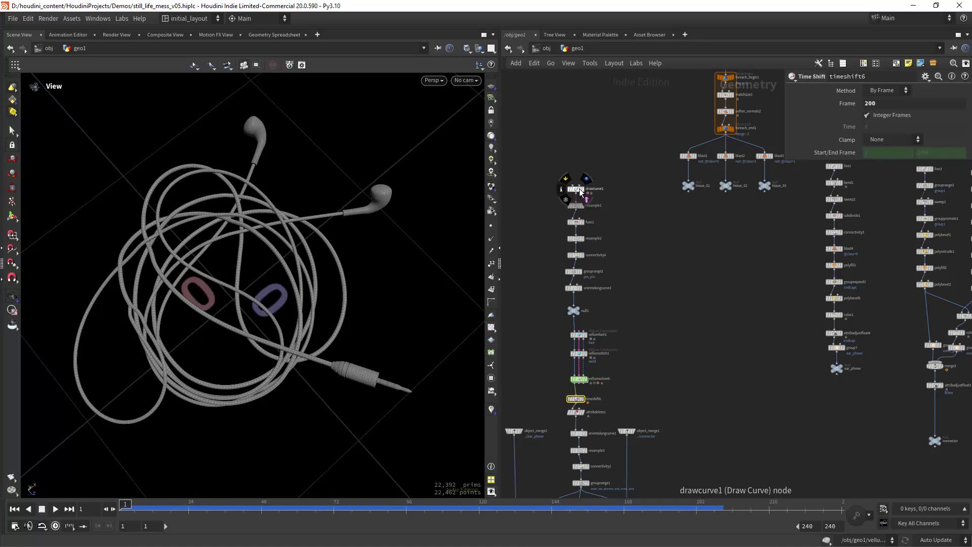
left_click(581, 189)
mouse_move(193, 310)
left_mouse_down()
mouse_move(171, 342)
mouse_move(341, 265)
mouse_move(306, 276)
mouse_move(317, 294)
left_mouse_up()
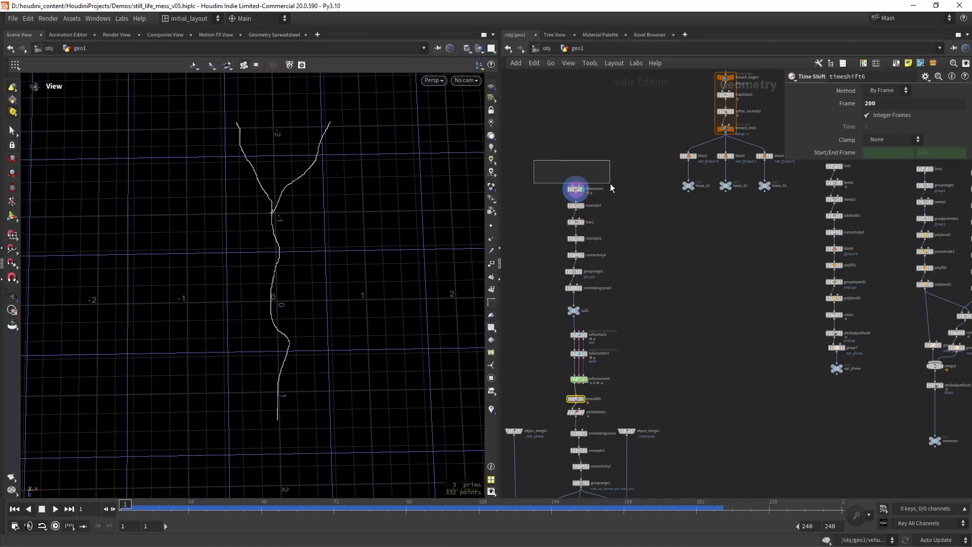
left_click(576, 189)
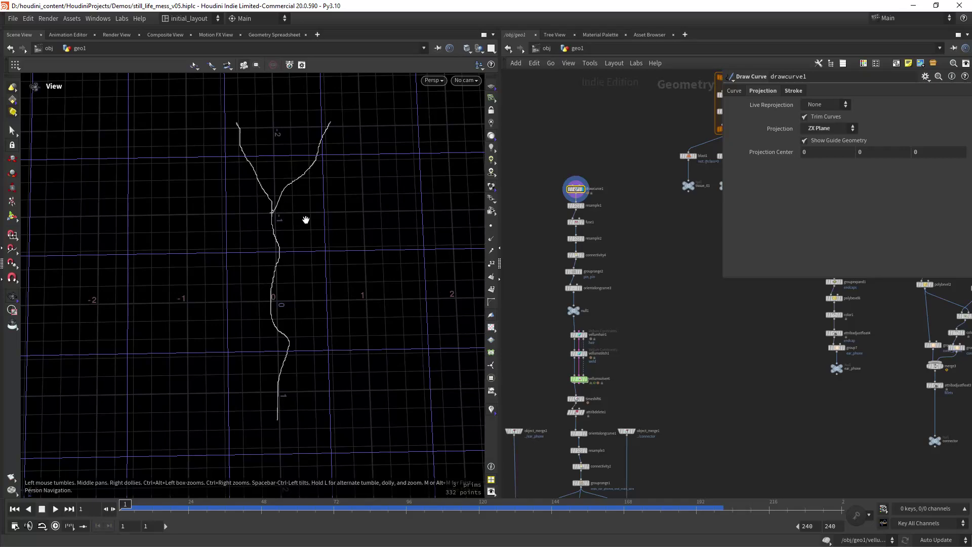
left_click_drag(224, 214, 340, 228)
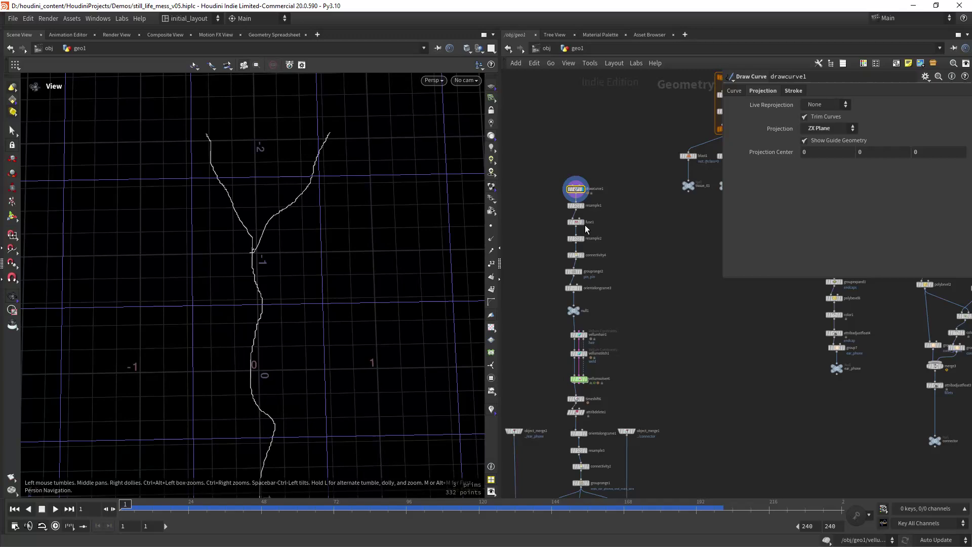
Display the resample1 output and show the node's parameters
scroll(596, 211, "up", 5)
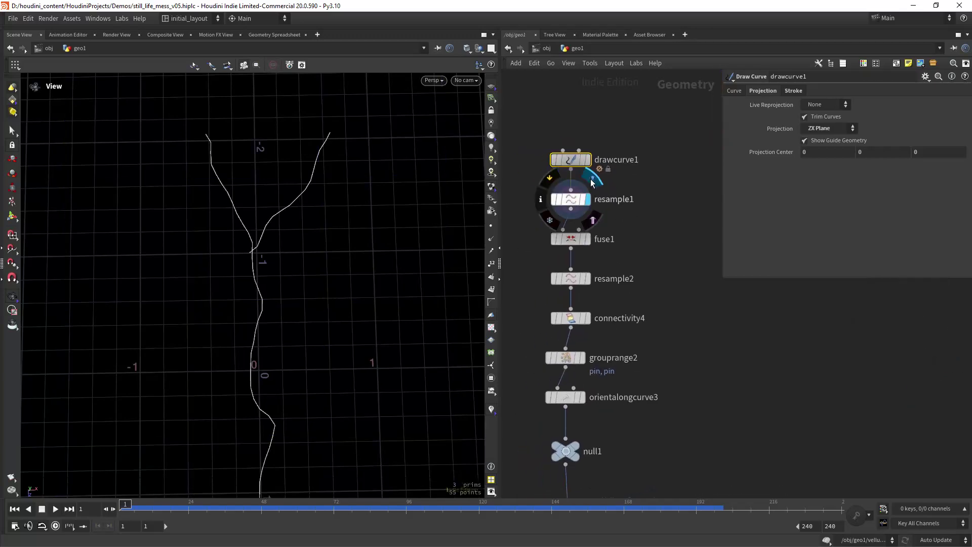
left_click(587, 199)
left_click(573, 198)
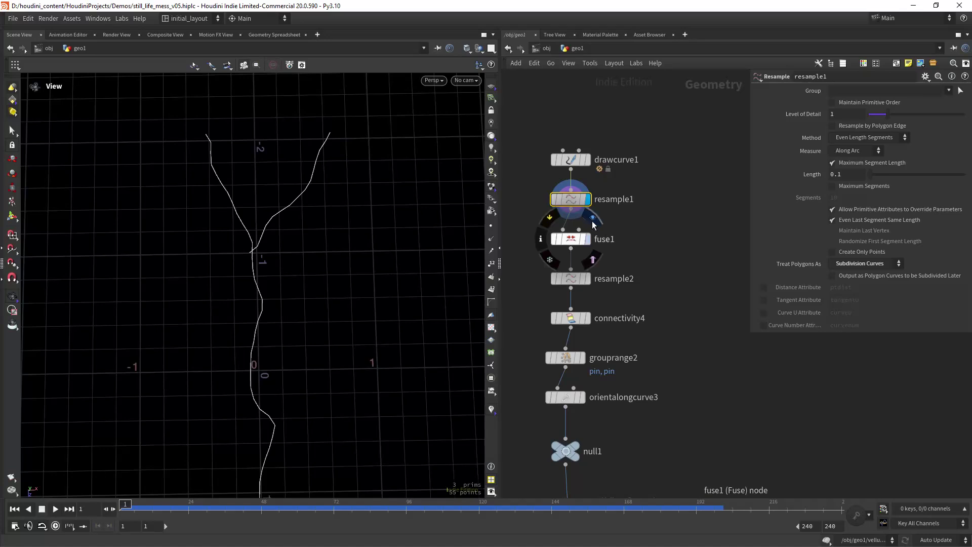
Display the fuse1 output, show its snap settings and examine where the three cable curves meet
left_click(588, 239)
left_click(574, 238)
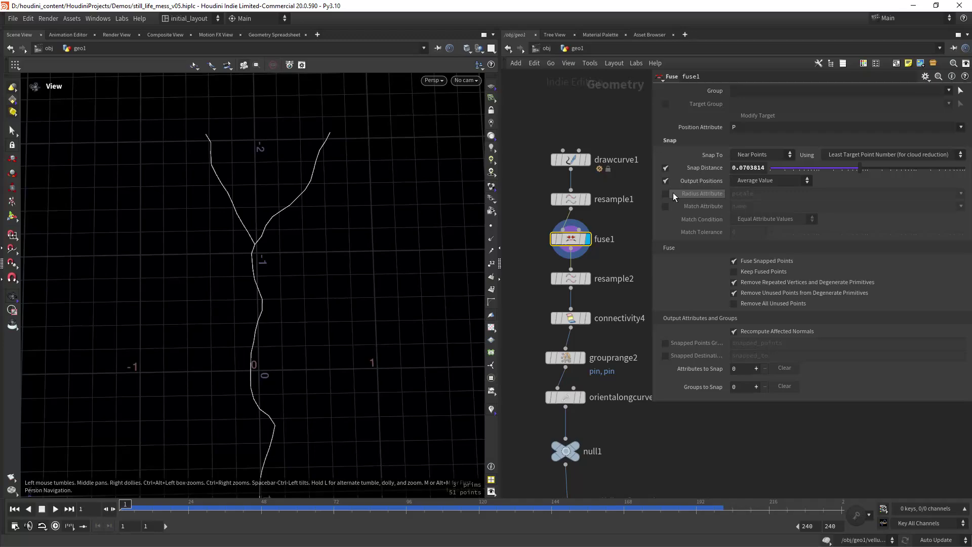
scroll(264, 257, "up", 3)
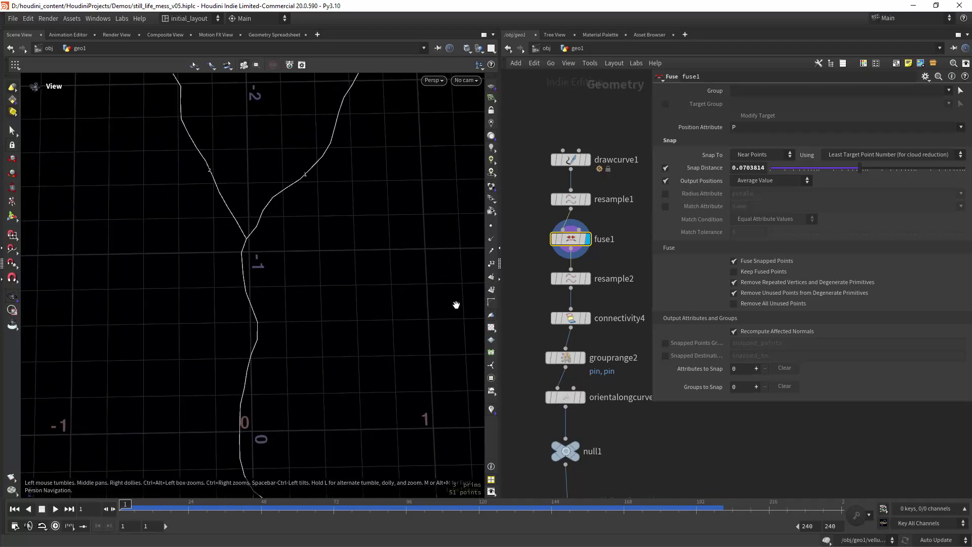
mouse_move(359, 287)
left_mouse_down()
mouse_move(366, 332)
mouse_move(345, 282)
left_mouse_up()
scroll(340, 310, "down", 3)
middle_click_drag(338, 326, 311, 316)
scroll(335, 272, "up", 3)
scroll(362, 278, "down", 3)
right_click_drag(286, 297, 395, 257)
Display the resample2 output and show its segment length and Treat Polygons As settings
middle_click_drag(614, 253, 611, 209)
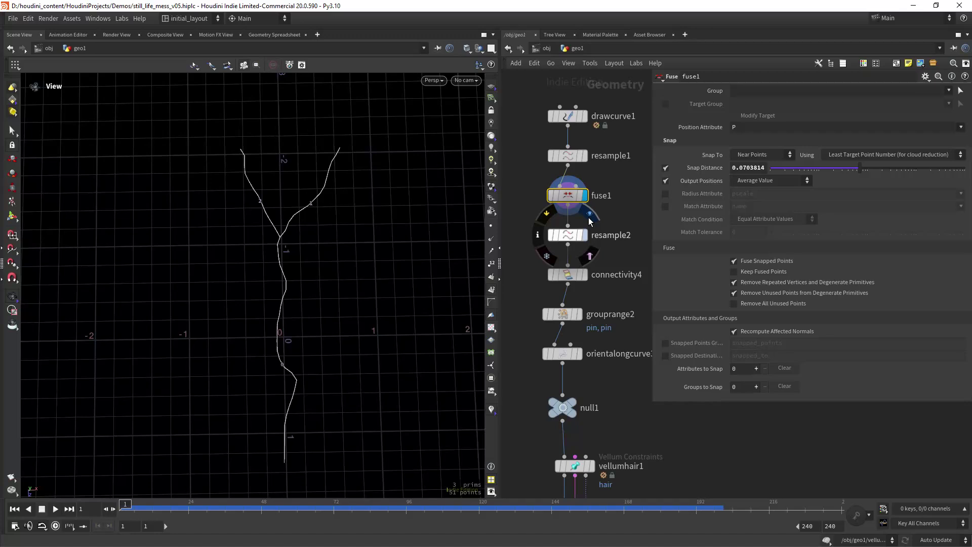
left_click(589, 220)
left_click(566, 222)
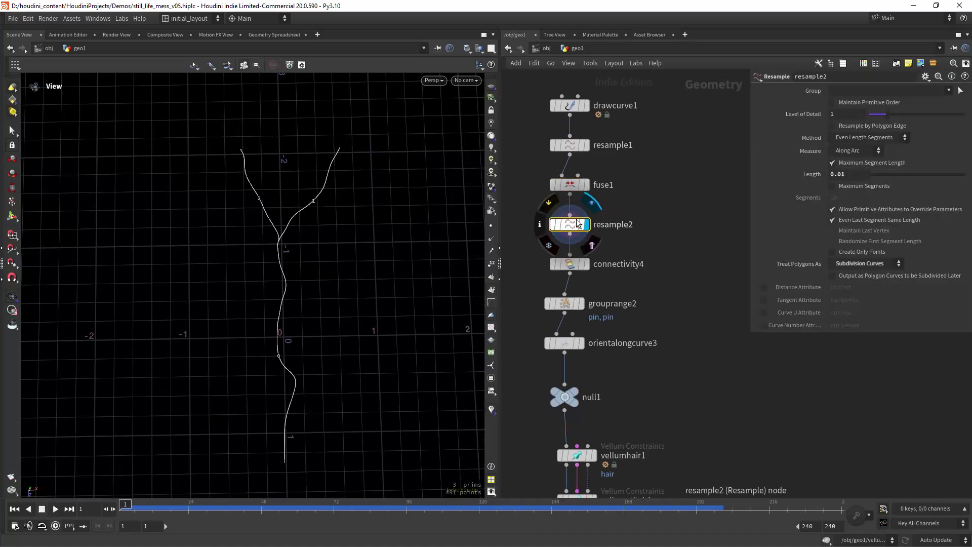
left_click(856, 264)
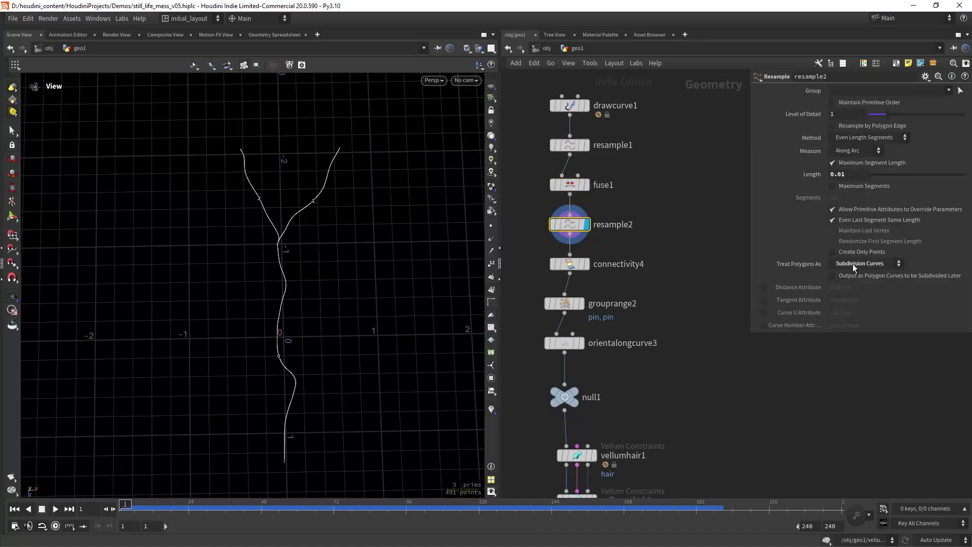
left_click(638, 232)
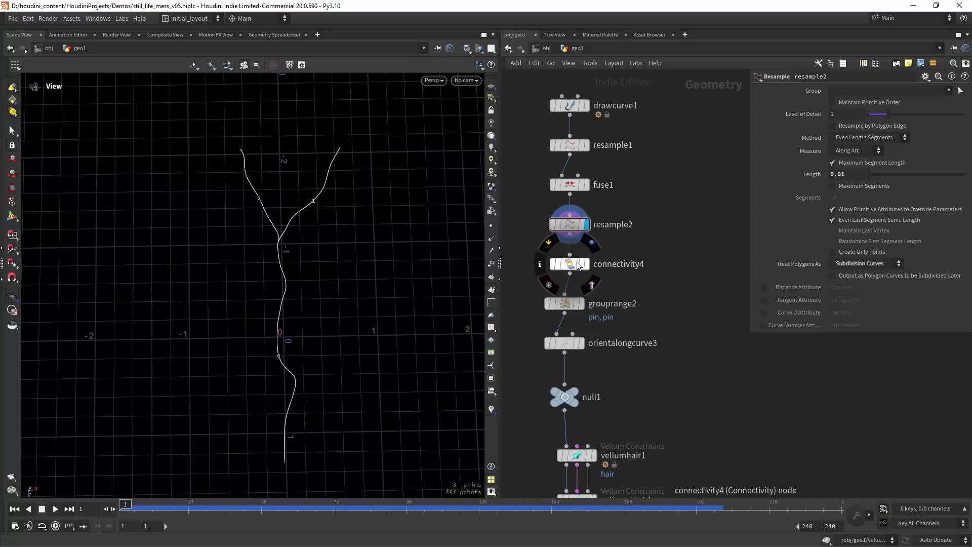
Display the grouprange2 output and examine the pin group's points at the curve junction and its range settings
left_click(584, 282)
mouse_move(289, 248)
right_mouse_down()
mouse_move(404, 210)
mouse_move(286, 241)
right_mouse_up()
scroll(282, 235, "up", 3)
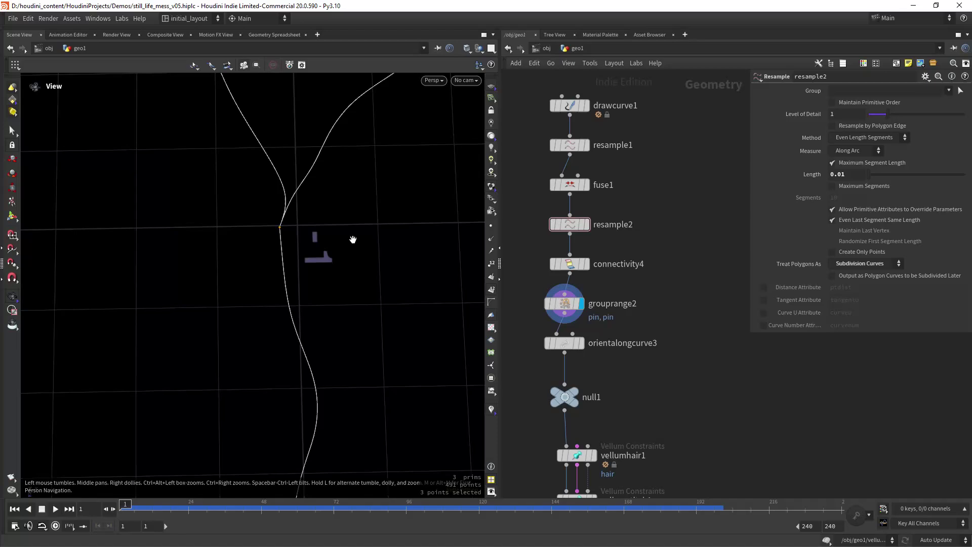
scroll(353, 240, "down", 5)
left_click(565, 303)
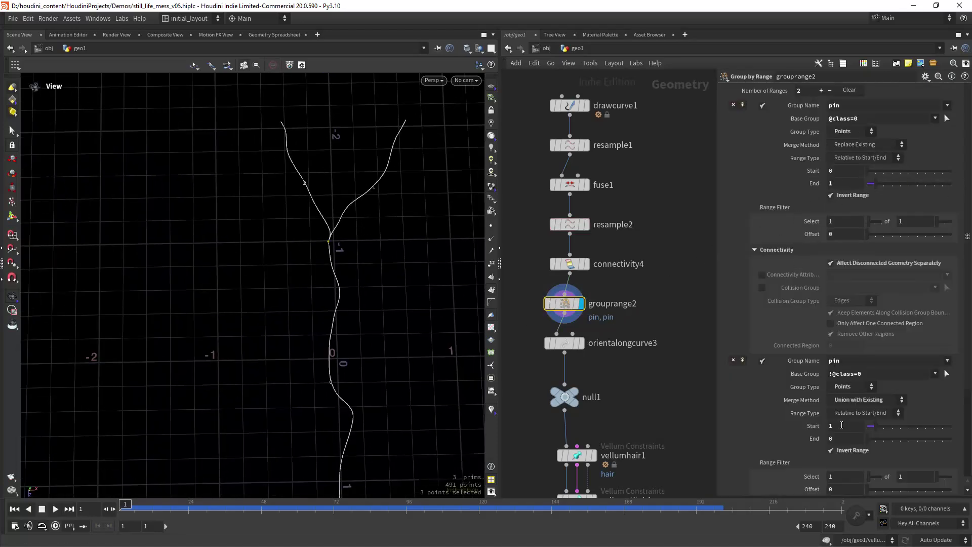
left_click(841, 425)
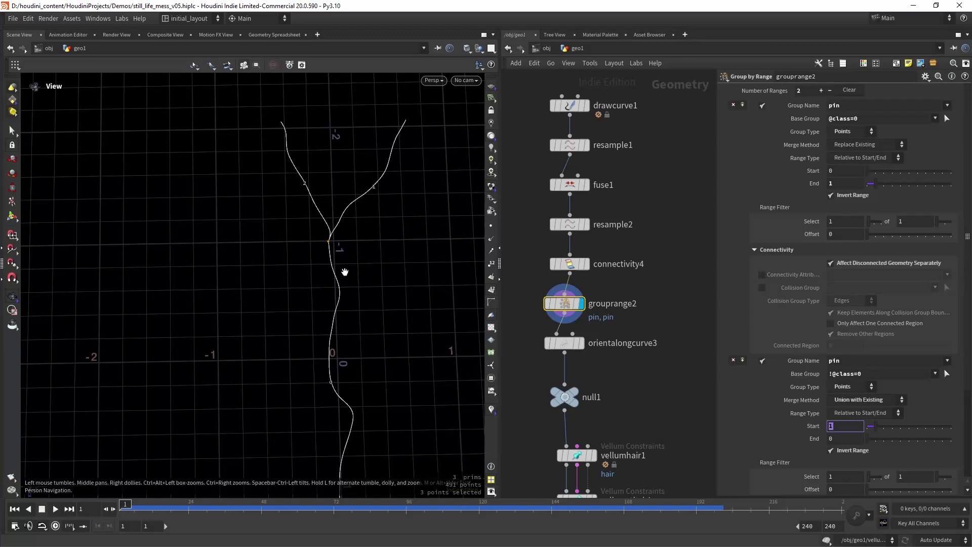
middle_click_drag(345, 272, 324, 318)
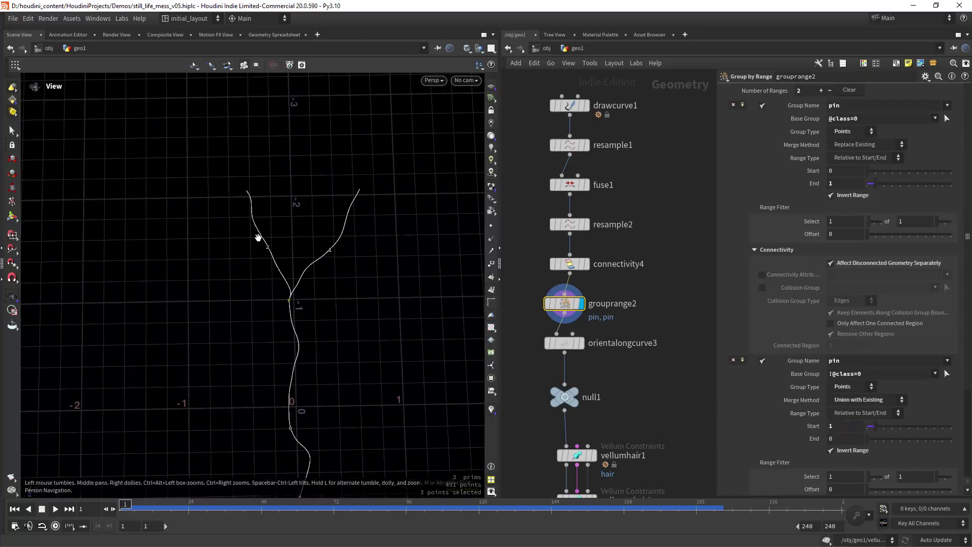
right_click_drag(258, 236, 393, 291)
scroll(658, 332, "down", 2)
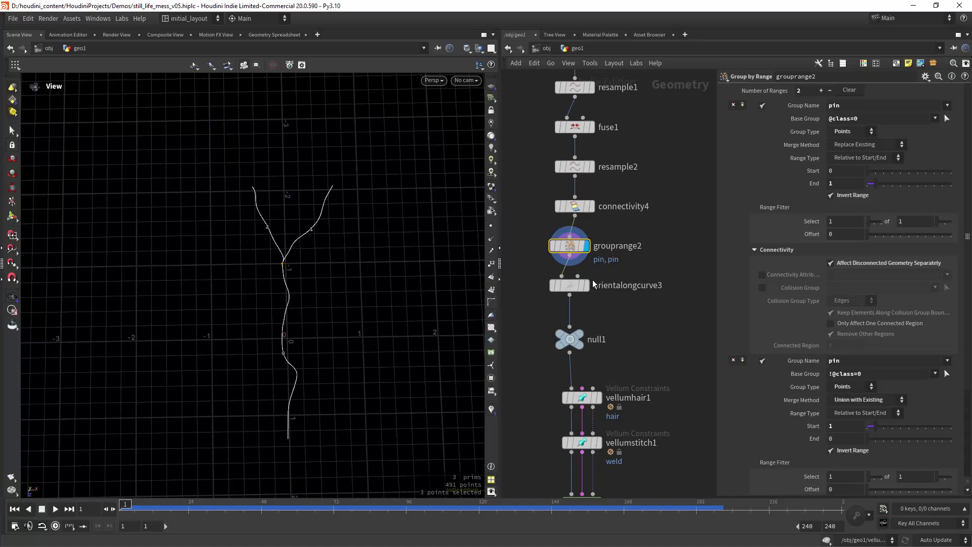
Display the null1 output and look over the prepared cable curves
scroll(638, 310, "down", 2)
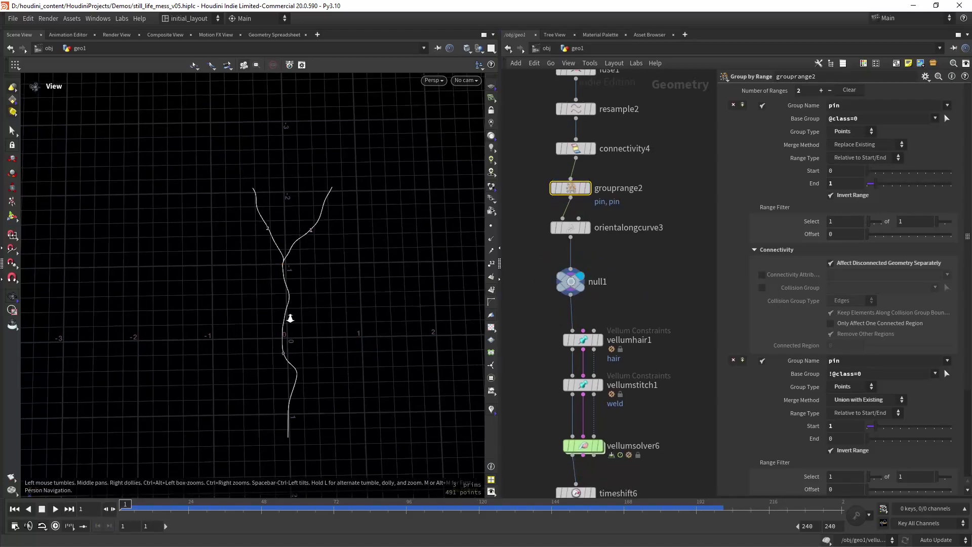
right_click_drag(290, 319, 362, 330)
middle_click_drag(362, 330, 346, 297)
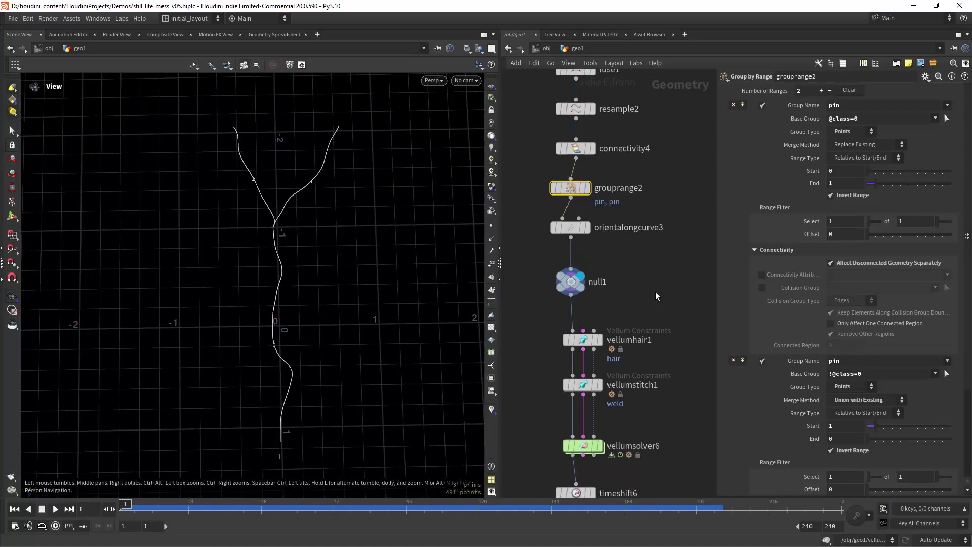
Display the vellumhair1 constraints, show their parameters and examine the thickness visualization along the cable and around its fork
scroll(656, 296, "down", 2)
left_click(582, 276)
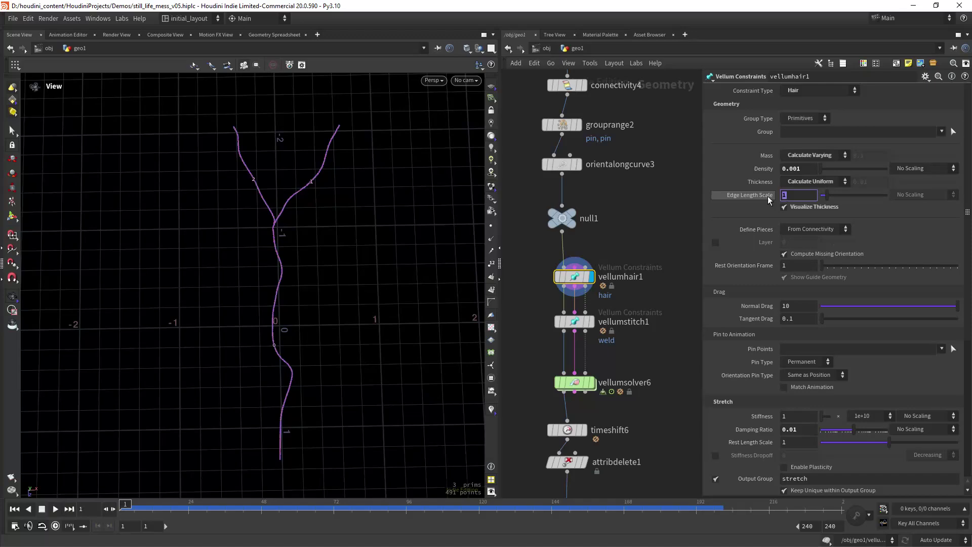
right_click_drag(347, 264, 347, 237)
middle_click_drag(338, 208, 320, 275)
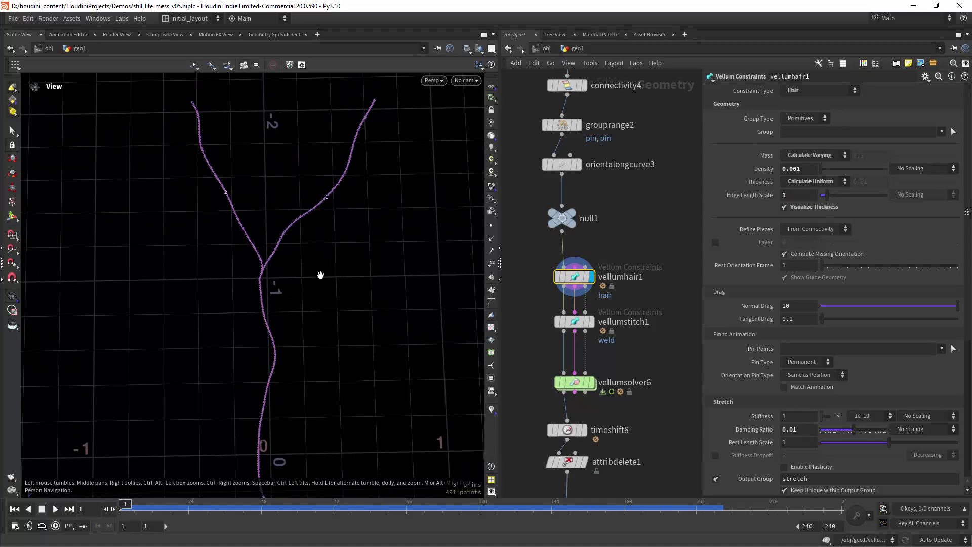
mouse_move(320, 275)
left_mouse_down()
mouse_move(332, 321)
mouse_move(342, 275)
mouse_move(310, 275)
mouse_move(311, 323)
mouse_move(260, 319)
mouse_move(339, 280)
mouse_move(299, 326)
mouse_move(359, 284)
mouse_move(348, 277)
mouse_move(349, 265)
mouse_move(266, 297)
mouse_move(332, 271)
left_mouse_up()
scroll(266, 298, "up", 8)
scroll(289, 284, "up", 4)
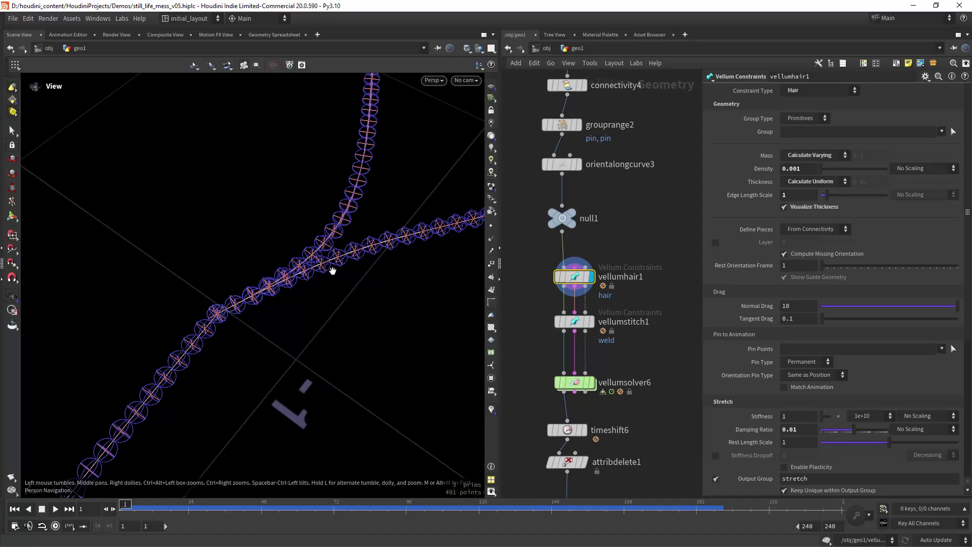
scroll(333, 271, "down", 15)
scroll(379, 231, "up", 5)
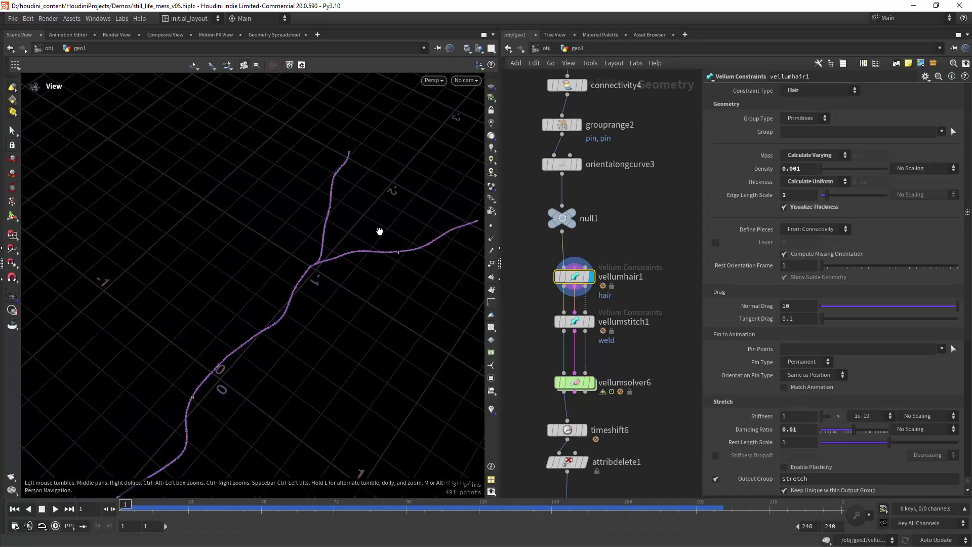
scroll(379, 231, "up", 6)
middle_click_drag(380, 245, 334, 284)
middle_click_drag(233, 359, 263, 306)
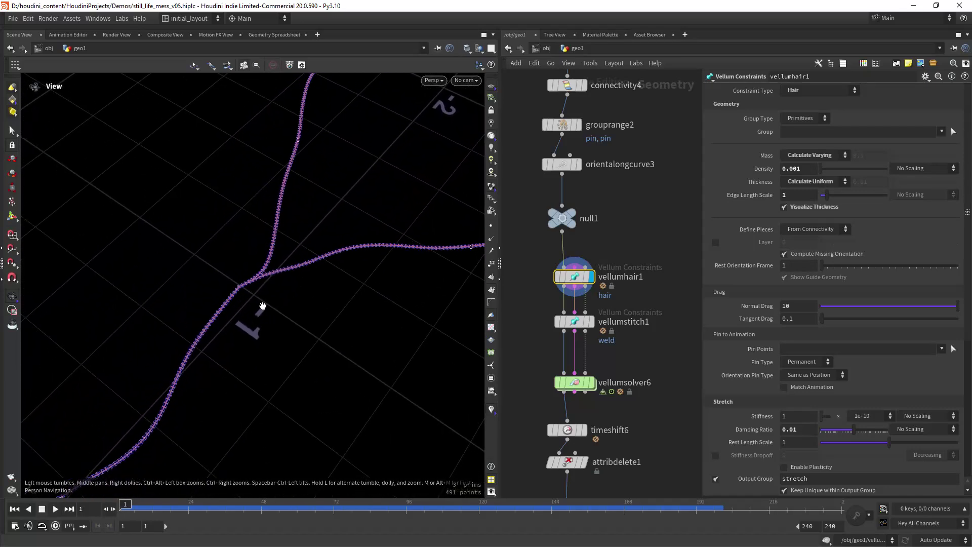
scroll(262, 306, "down", 10)
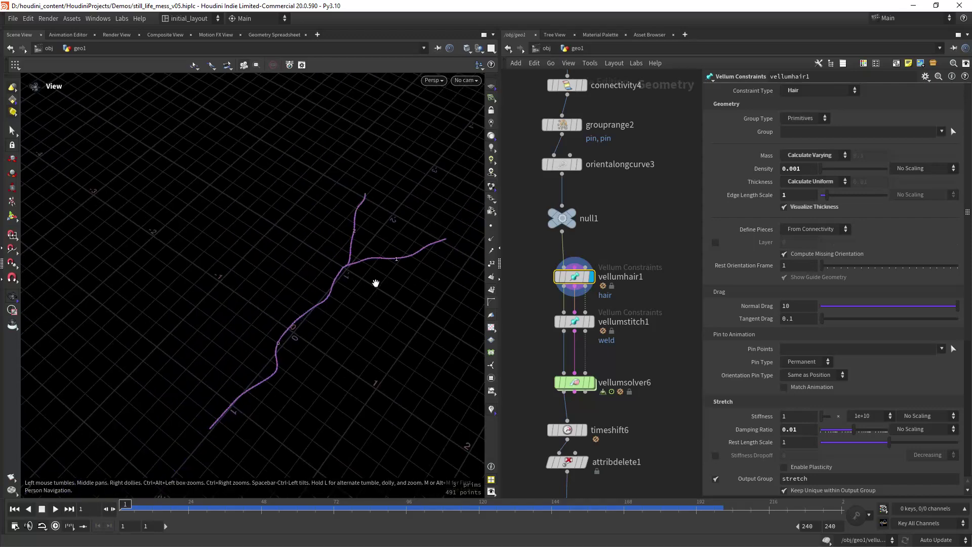
scroll(375, 283, "up", 4)
Display the vellumstitch1 output, show its weld settings and examine the weld point at the cable's fork
middle_click_drag(632, 292, 632, 262)
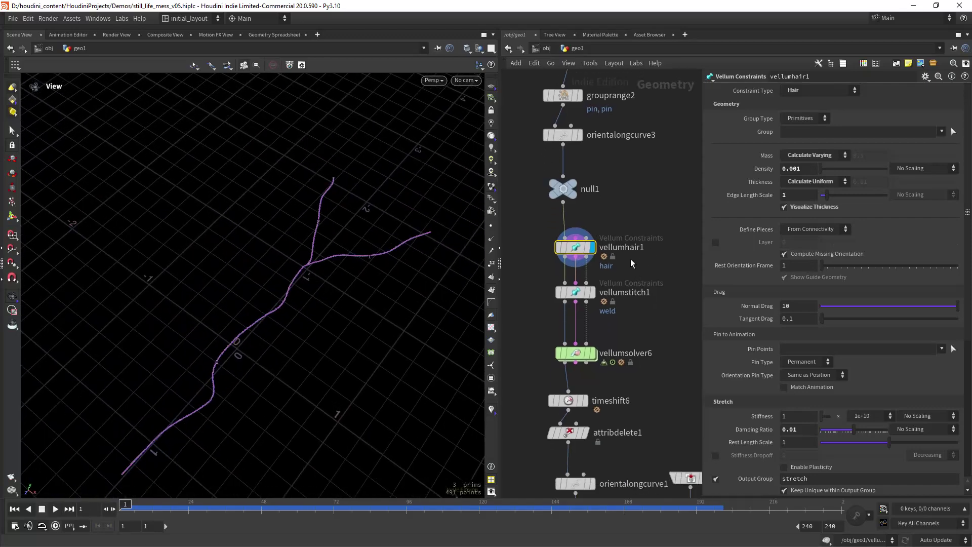
mouse_move(584, 300)
left_click(597, 271)
left_click(577, 293)
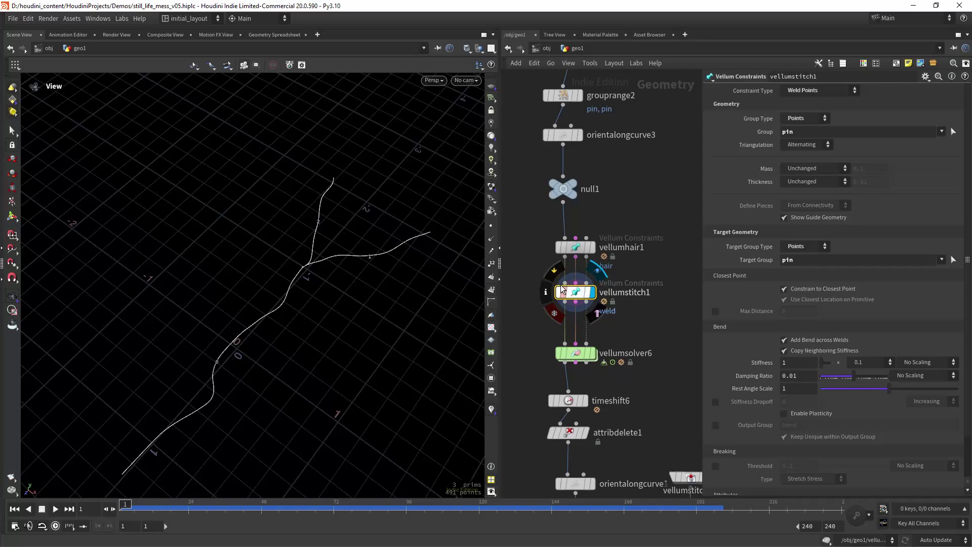
scroll(387, 235, "up", 5)
middle_click_drag(388, 255, 329, 310)
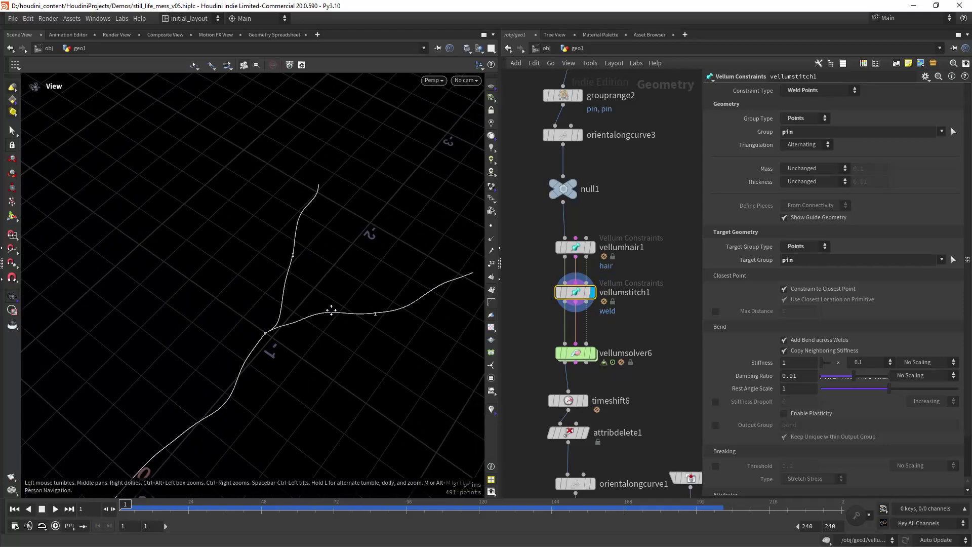
scroll(304, 311, "up", 5)
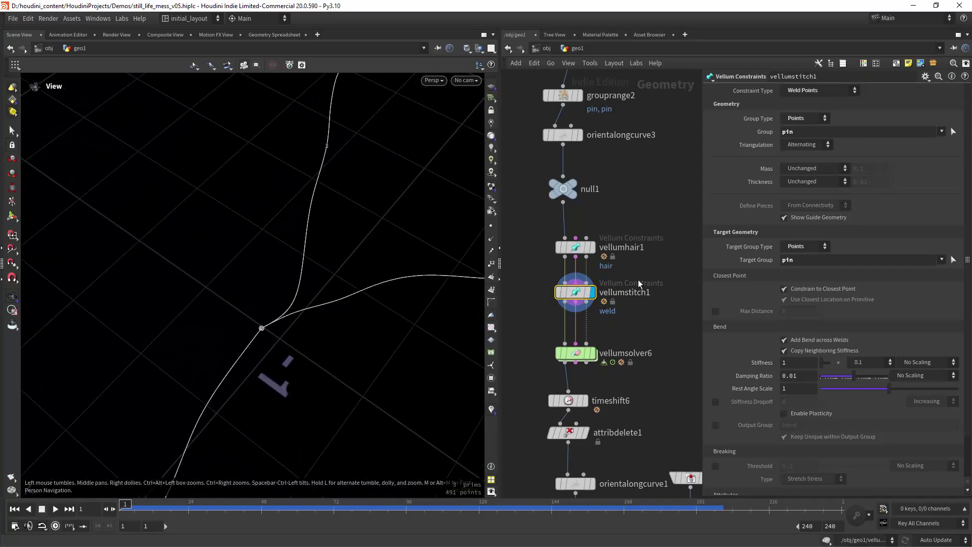
right_click_drag(316, 323, 233, 358)
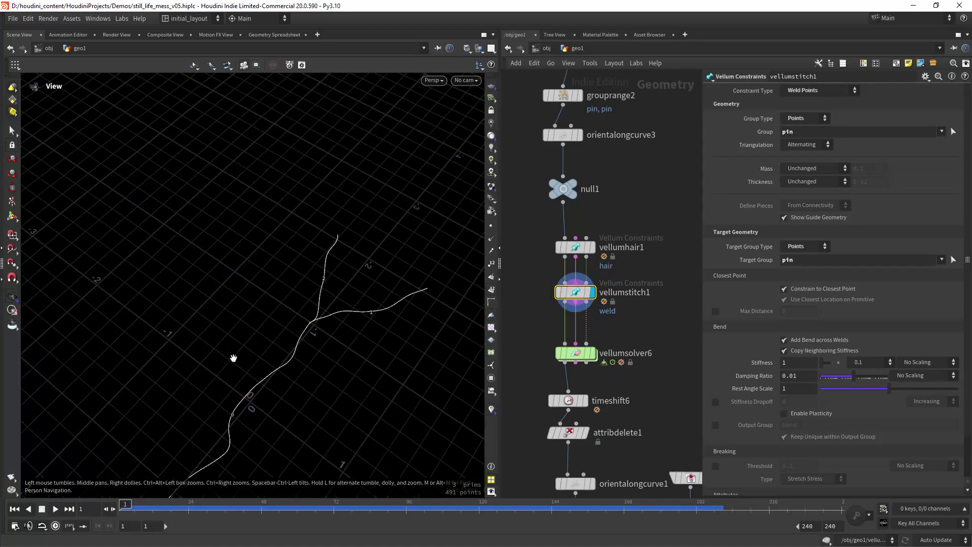
scroll(381, 322, "down", 3)
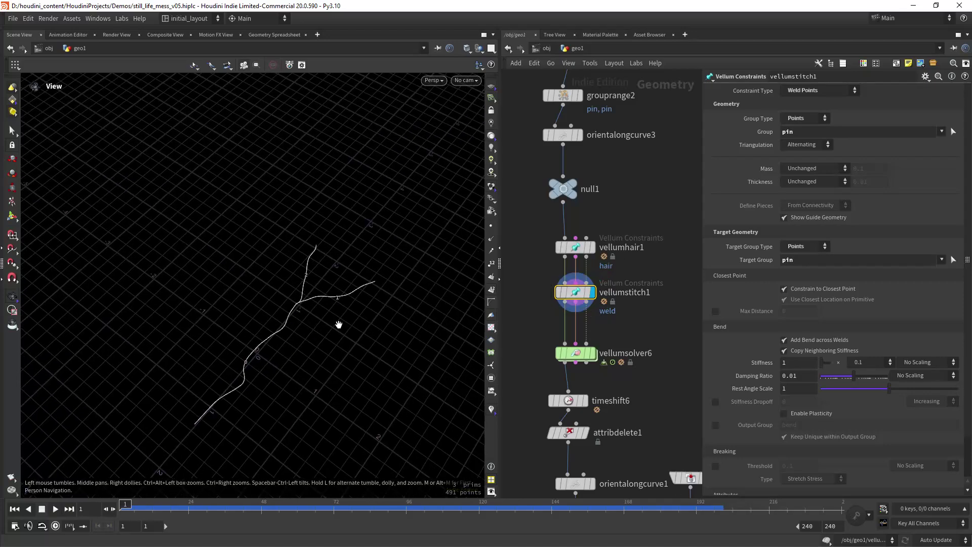
Display the vellumsolver6 output and show the solver's parameters
middle_click_drag(627, 319, 633, 260)
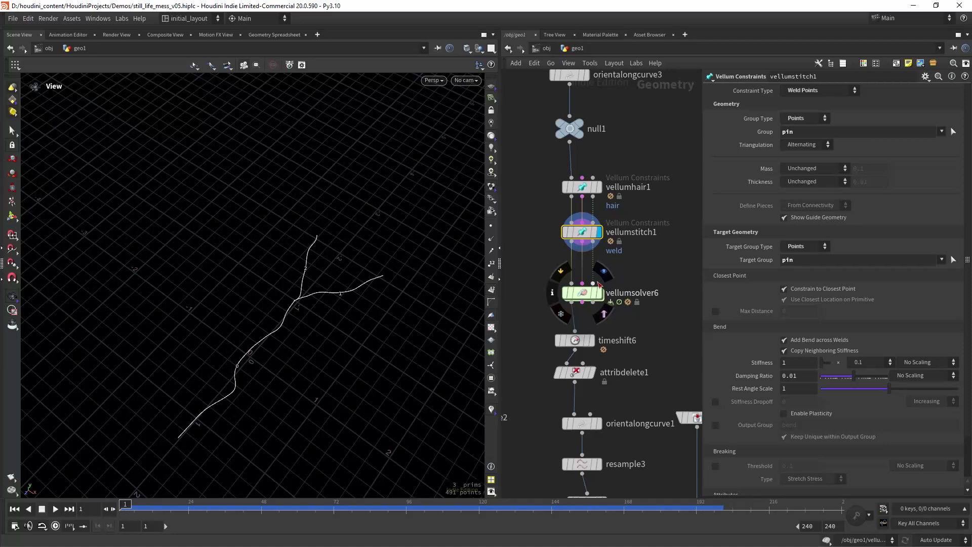
left_click(599, 293)
left_click(587, 297)
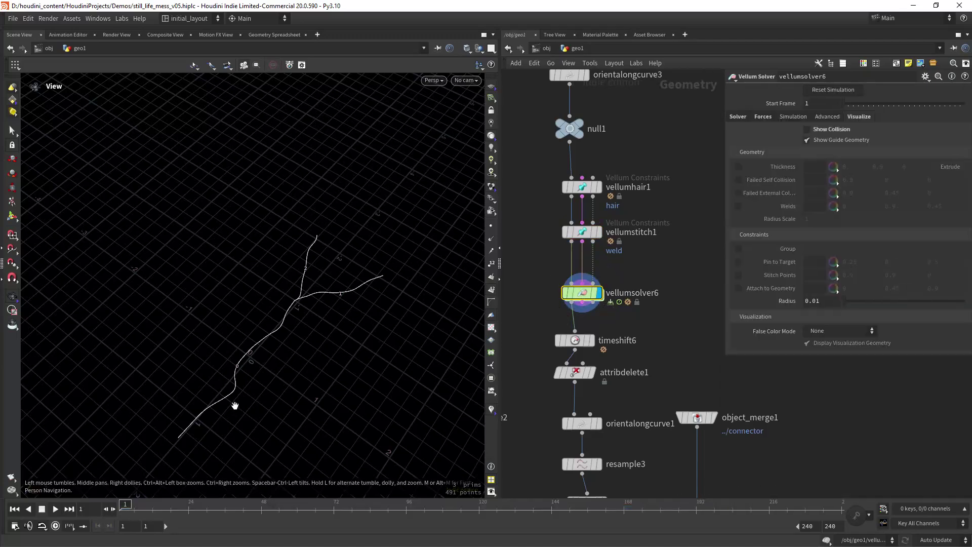
Play the Vellum simulation to frame 143 and inspect the popattract1 force settings inside vellumsolver6
left_click(60, 510)
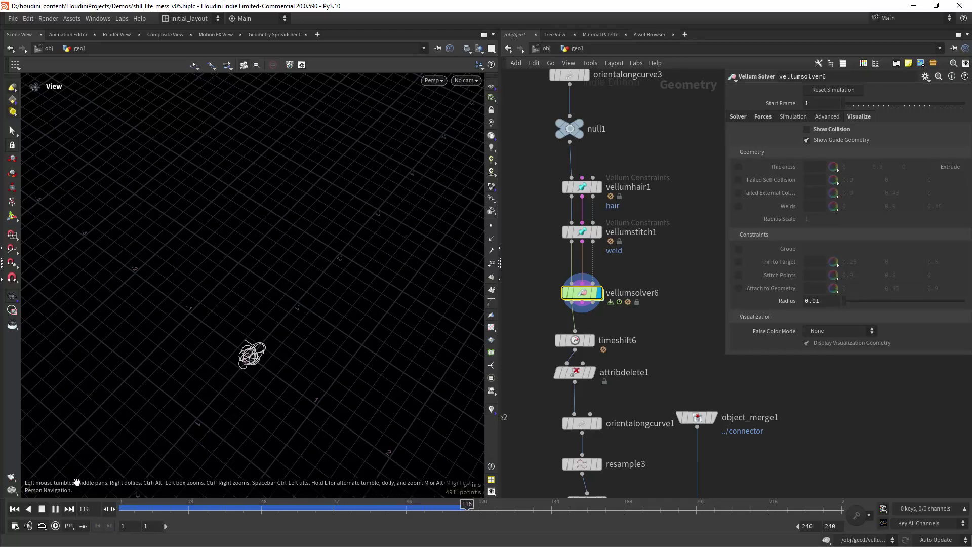
left_click(43, 510)
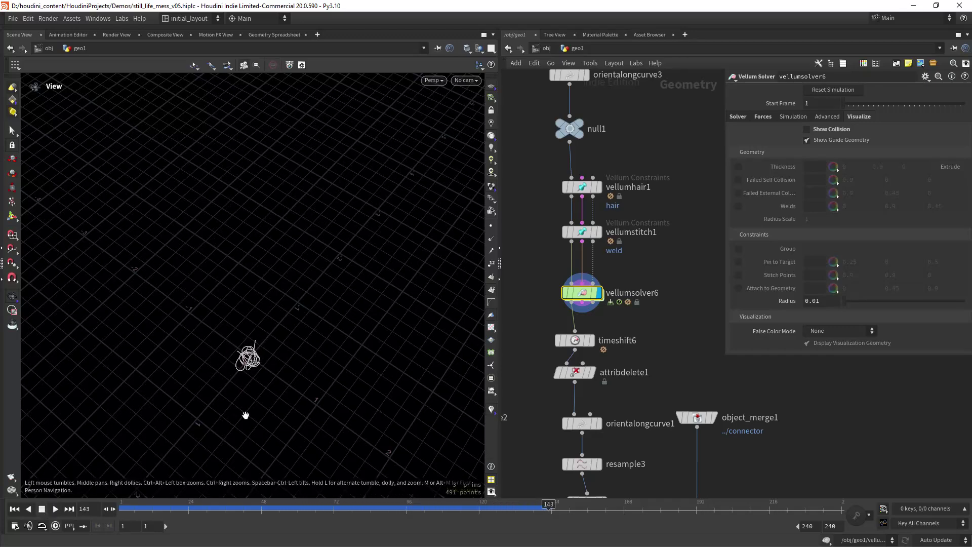
double_click(587, 298)
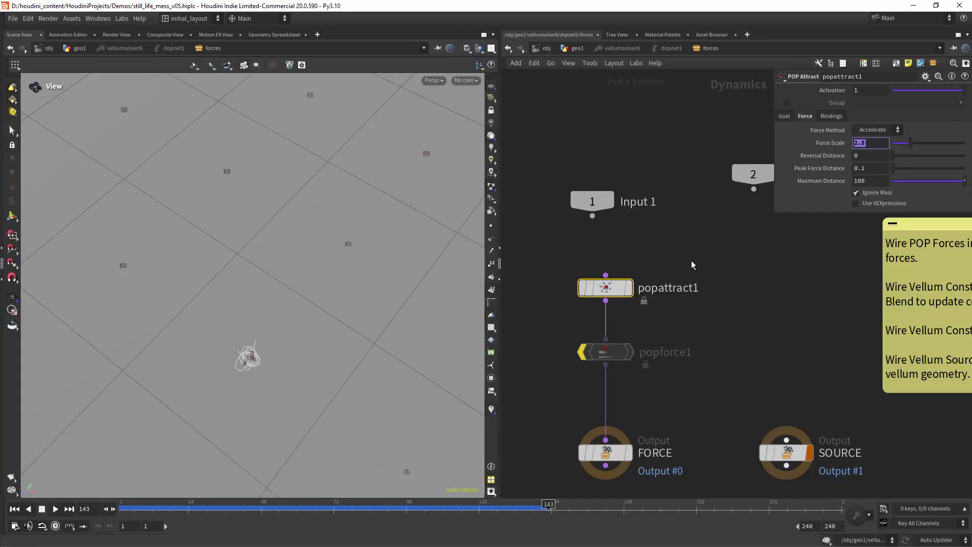
left_click(573, 51)
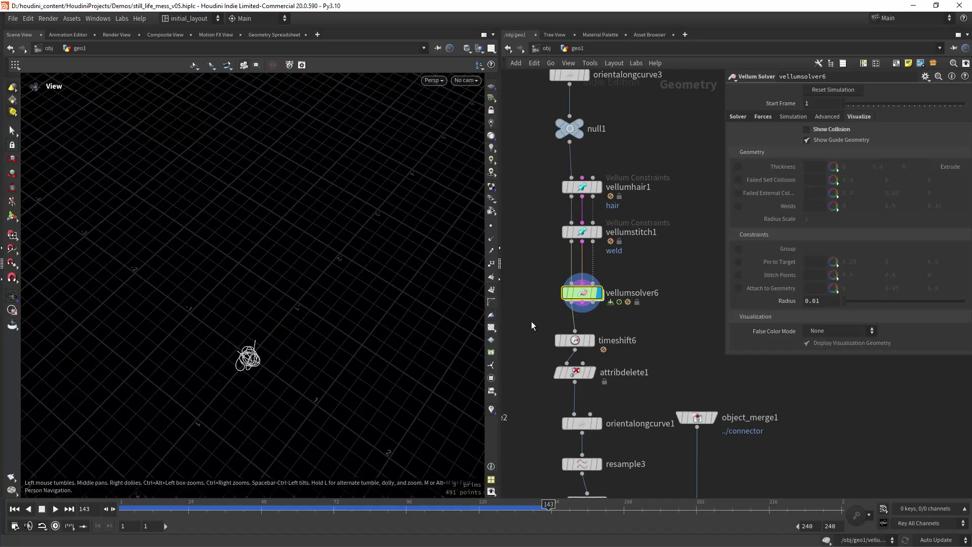
Display the timeshift6 output, show its parameters and examine the tangled cable alongside the vellumhair1 settings
middle_click_drag(531, 321, 539, 285)
mouse_move(583, 304)
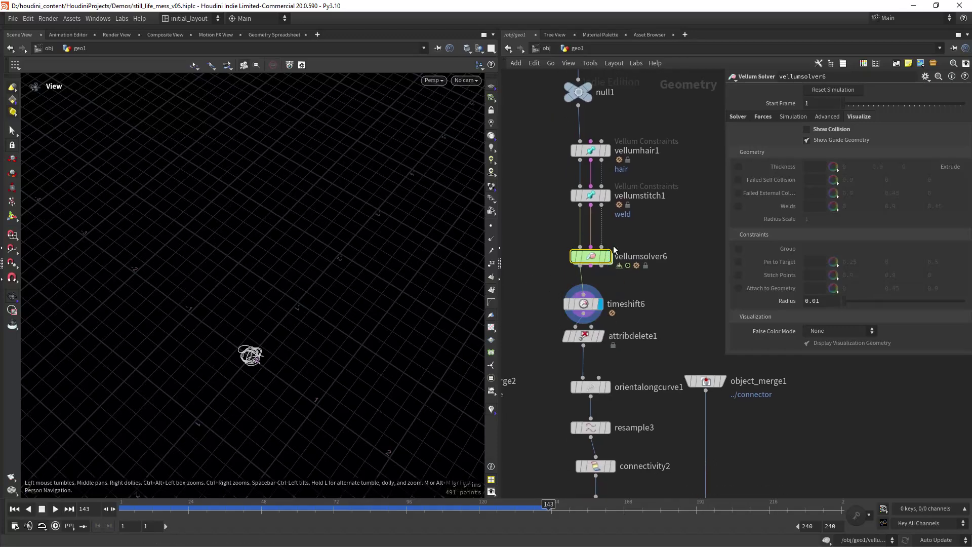
left_click(583, 304)
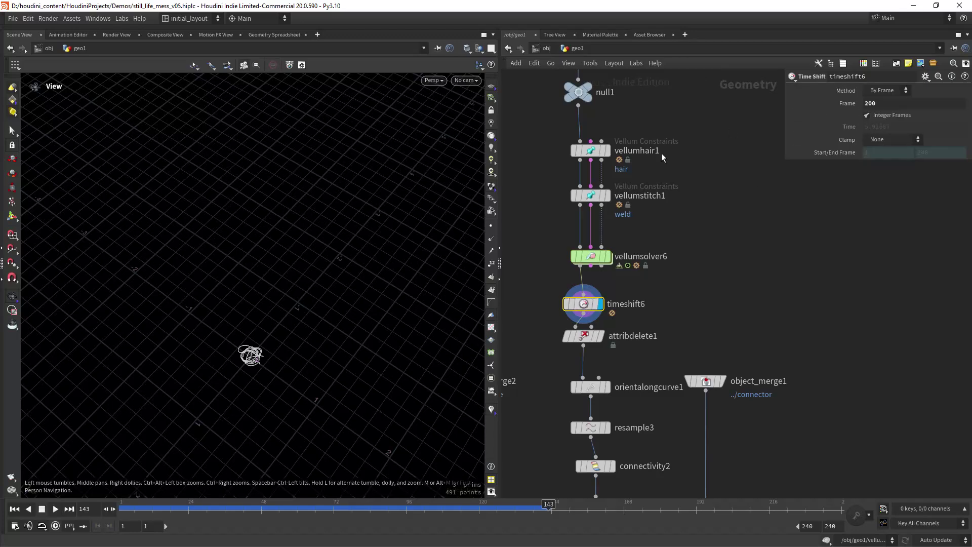
right_click_drag(249, 335, 350, 310)
key("f")
left_click_drag(295, 320, 230, 303)
left_click(636, 156)
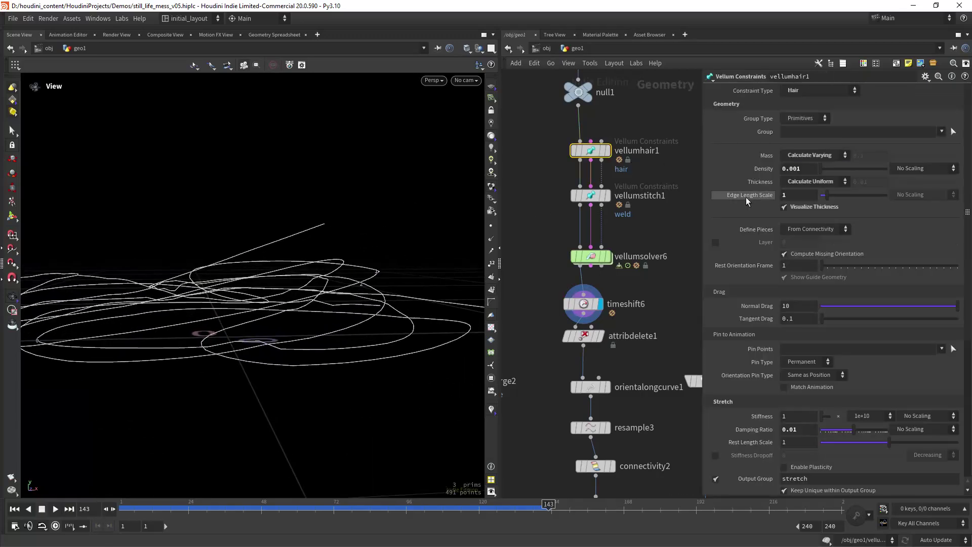
left_click_drag(214, 306, 260, 307)
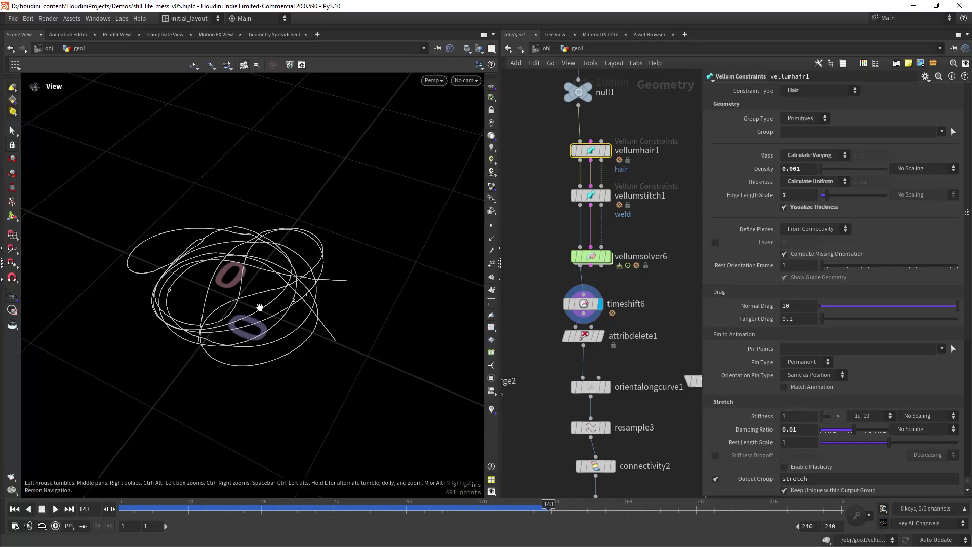
Display the attribdelete1 output, followed by orientalongcurve1 with its output attribute settings
scroll(648, 243, "down", 3)
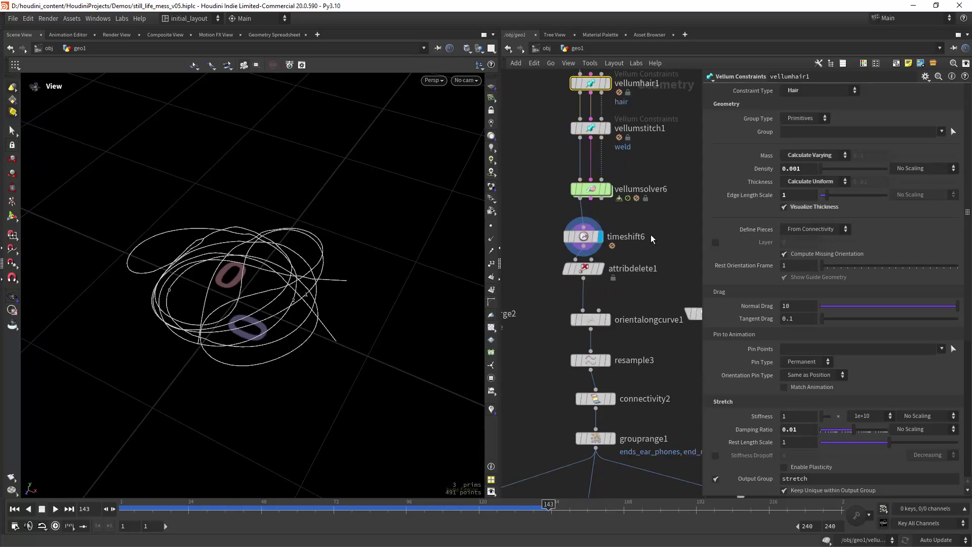
middle_click(584, 269)
scroll(612, 258, "down", 3)
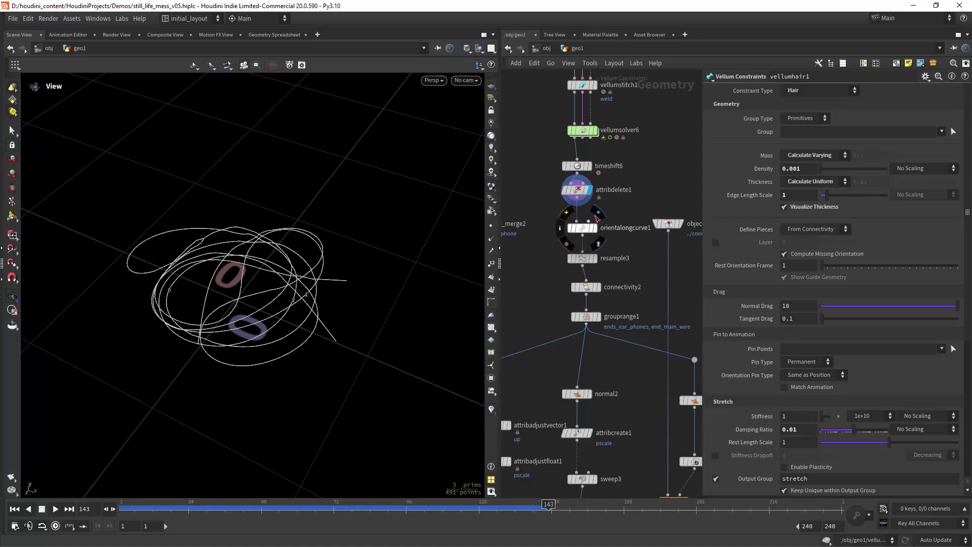
left_click(598, 227)
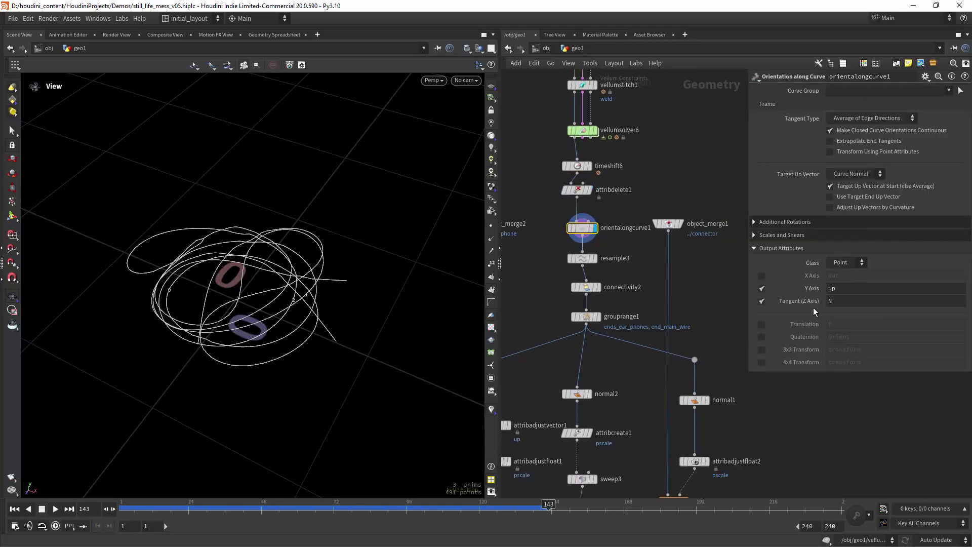
Turn on the normals display for the tangled curves, examine their directions and turn it off again
left_click(491, 238)
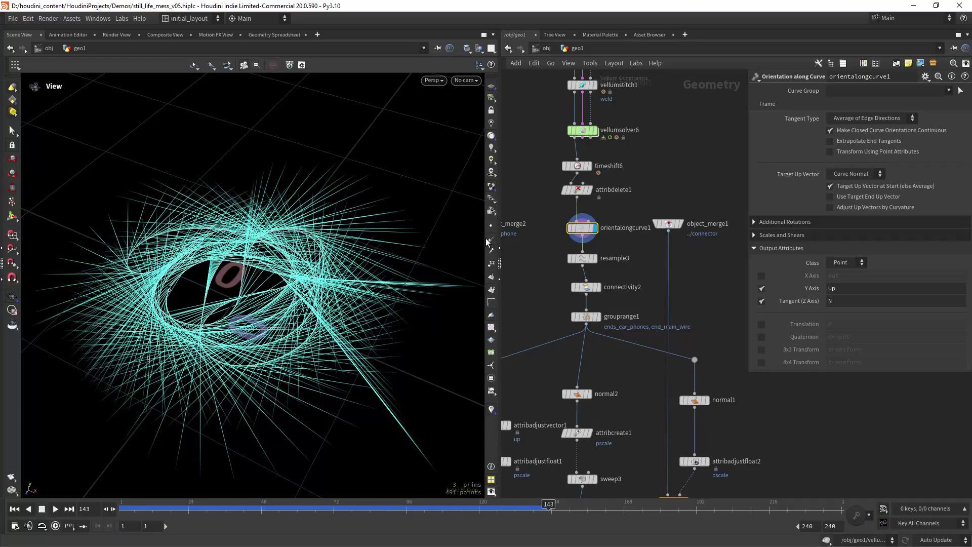
left_click_drag(325, 303, 268, 349)
right_click_drag(268, 349, 316, 305)
right_click_drag(146, 269, 179, 237)
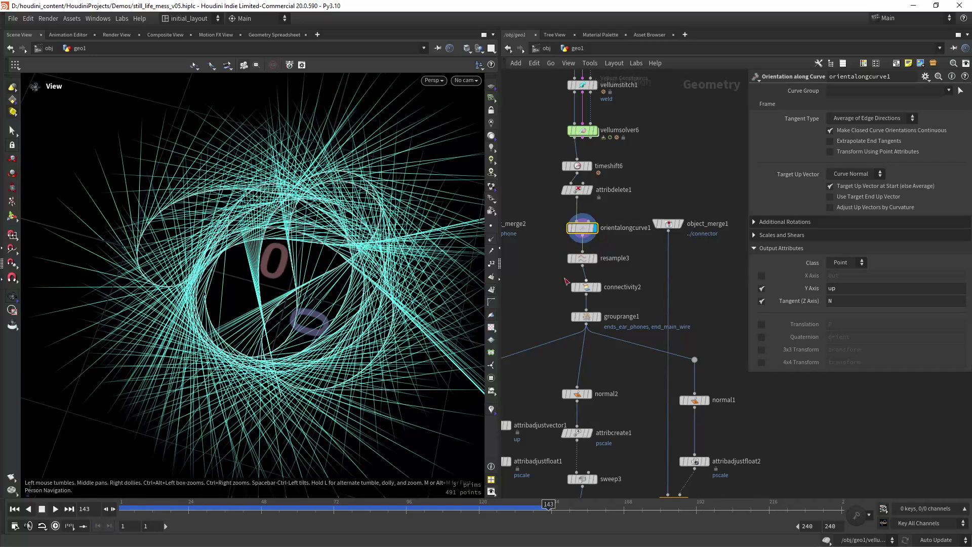
left_click(489, 240)
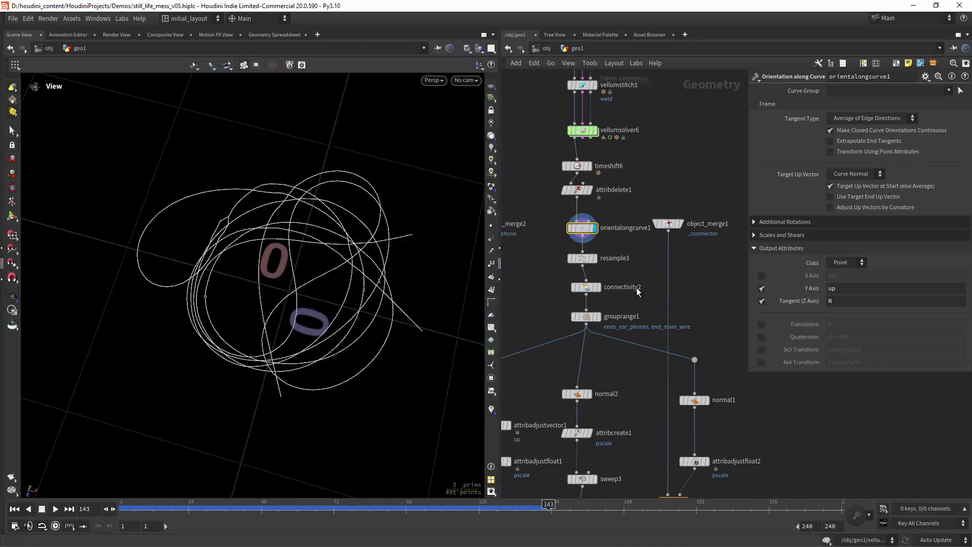
Look over the loose ends of the tangled cable and display the resample3 output with its parameters
middle_click_drag(637, 293, 641, 267)
left_click_drag(392, 319, 388, 325)
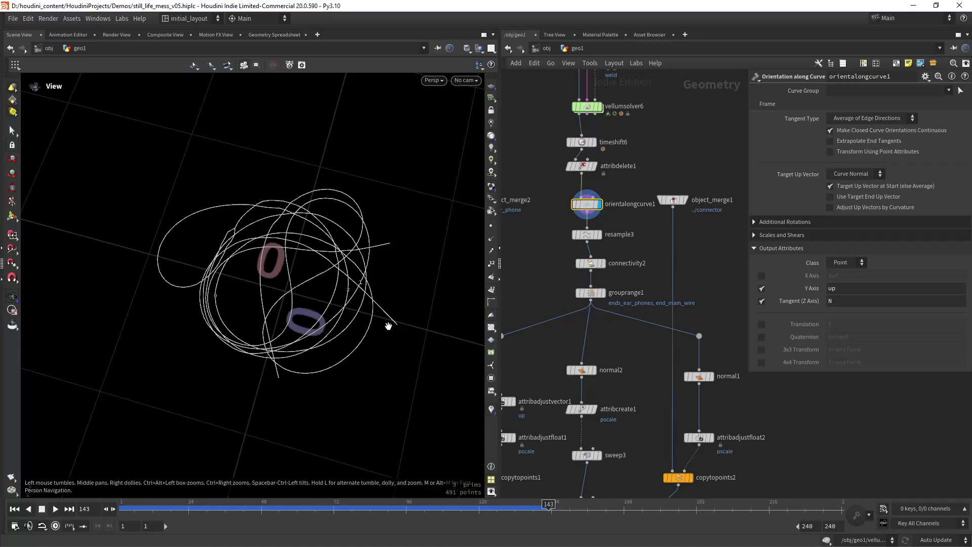
left_click_drag(401, 239, 402, 233)
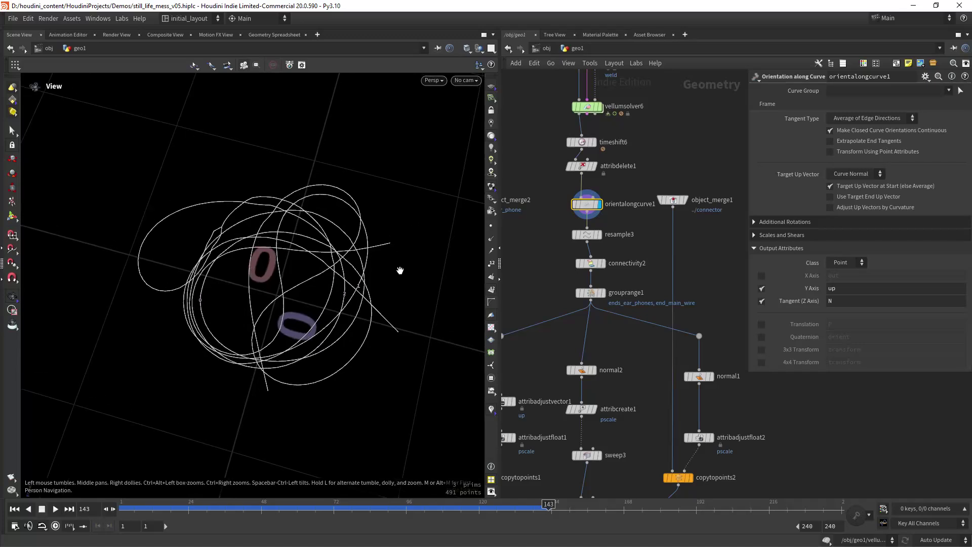
left_click_drag(408, 338, 388, 319)
middle_click_drag(640, 248, 639, 224)
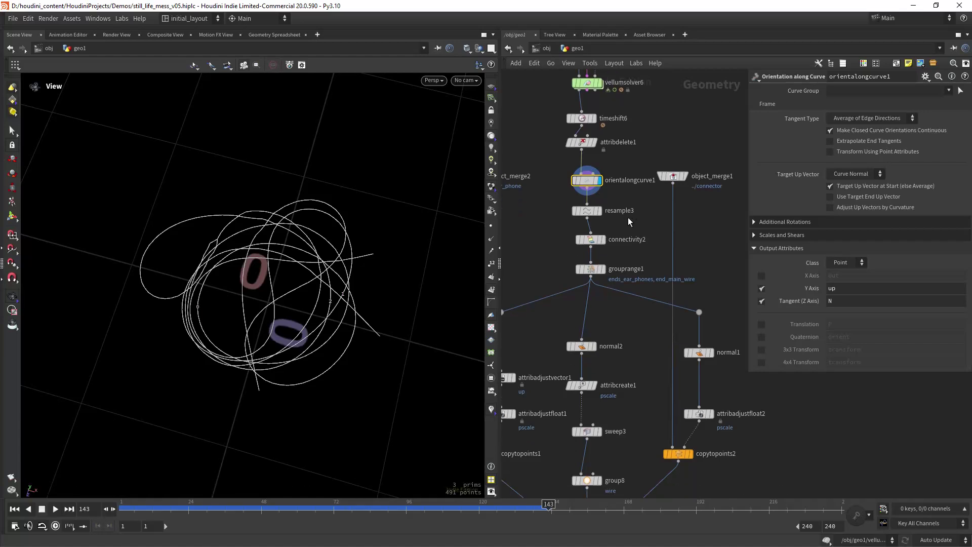
scroll(632, 222, "up", 2)
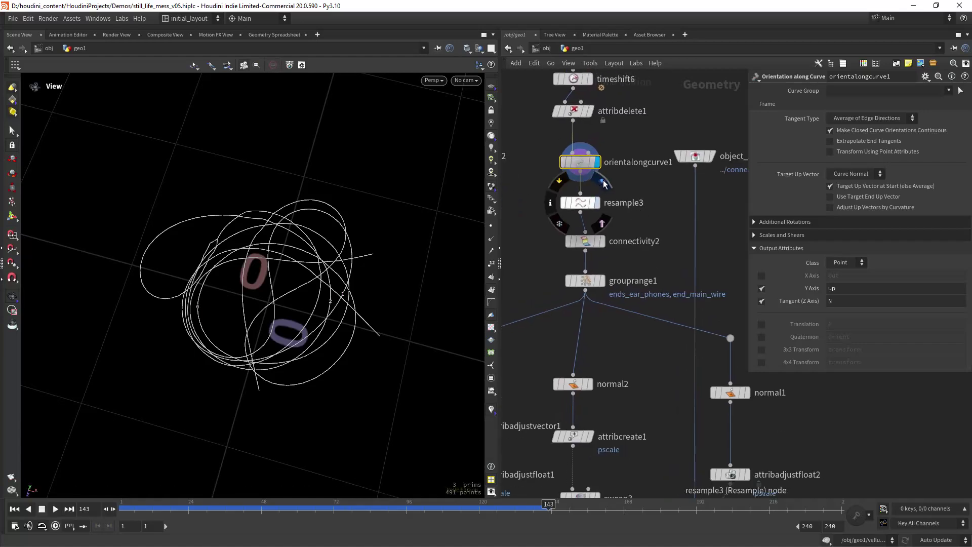
left_click(579, 204)
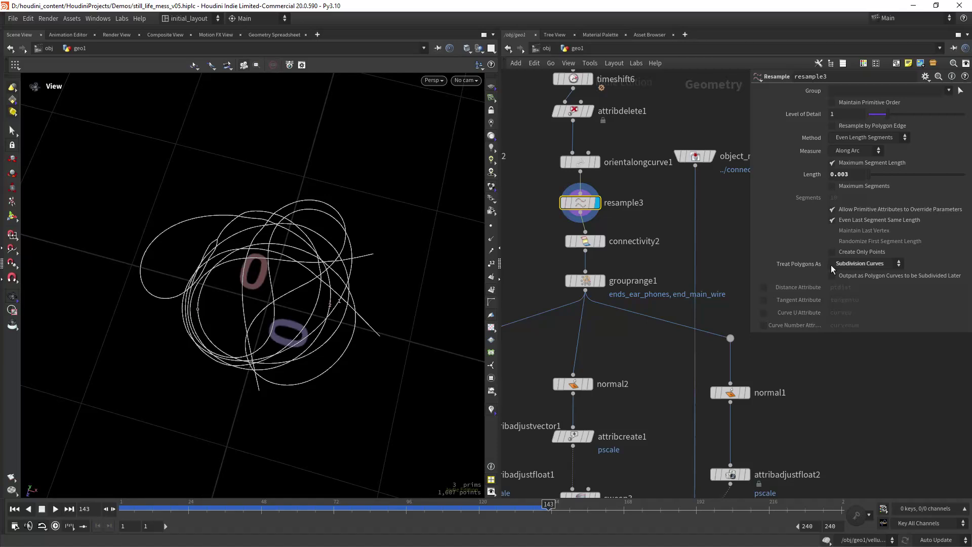
Display the connectivity2 output and show the node's parameters
left_click(601, 242)
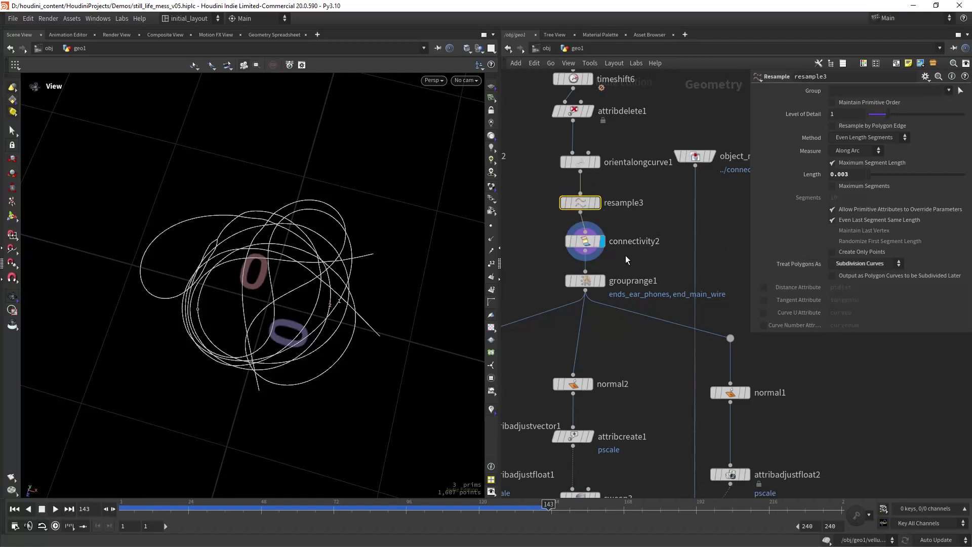
middle_click_drag(628, 257, 630, 246)
left_click_drag(593, 233, 588, 233)
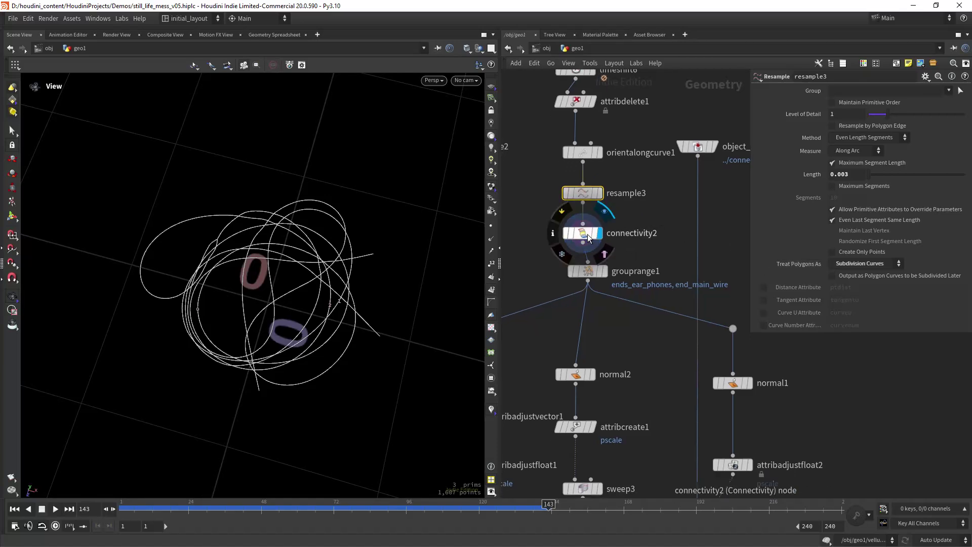
left_click(586, 237)
Visualize connectivity2's class attribute on the curves, examine the separate cable pieces and switch the visualization off
left_click(552, 233)
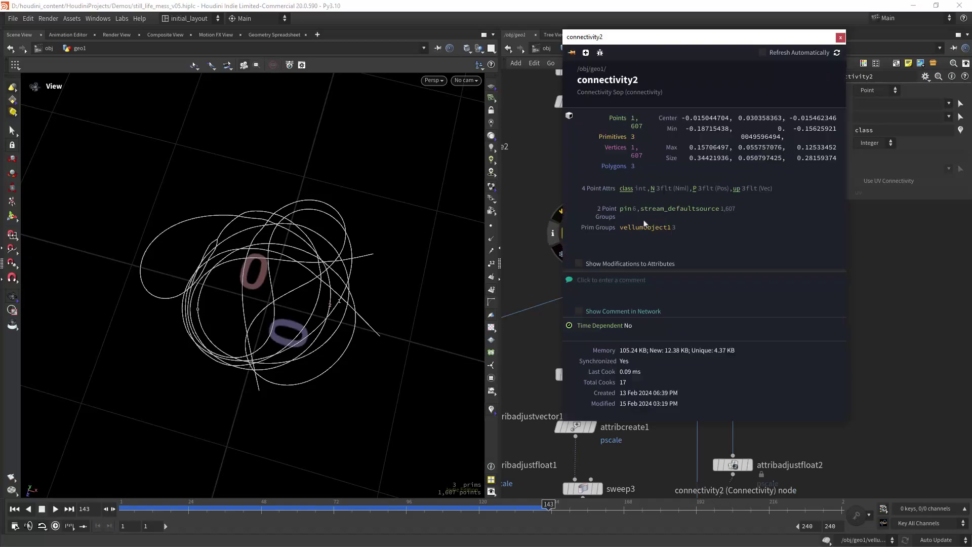
left_click(625, 189)
left_click_drag(206, 304, 295, 289)
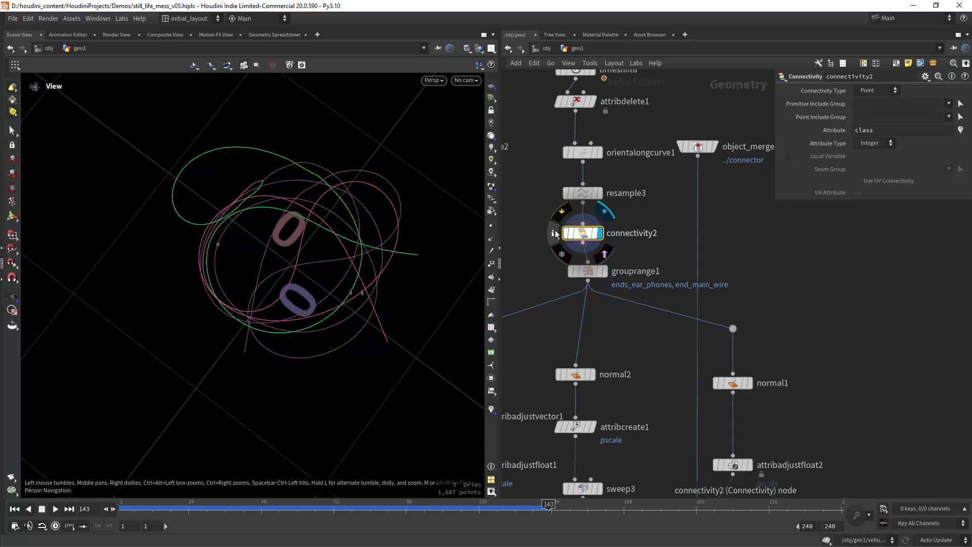
left_click(552, 232)
left_click(624, 202)
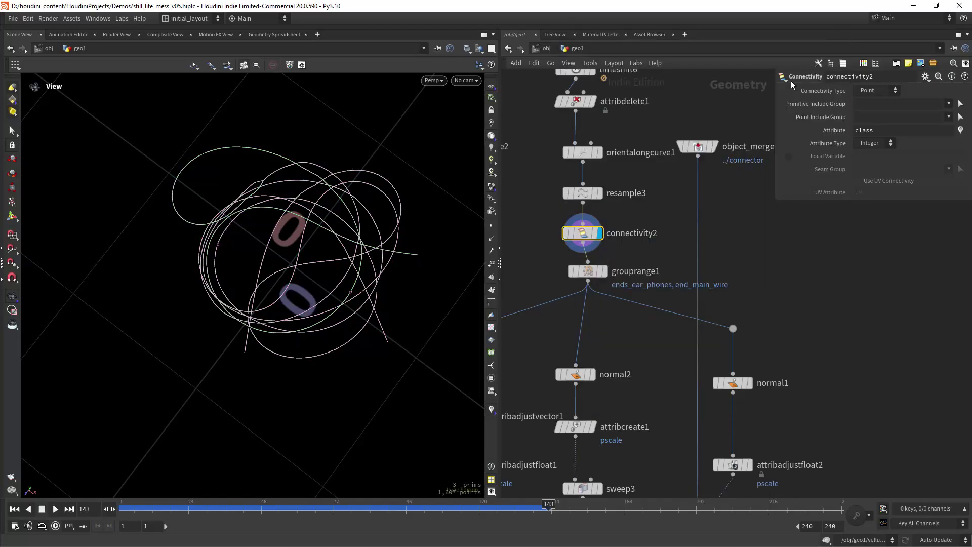
Display grouprange1 and switch its ends_ear_phones and end_main_wire groups off and on in turn to examine each group's end points
left_click(588, 270)
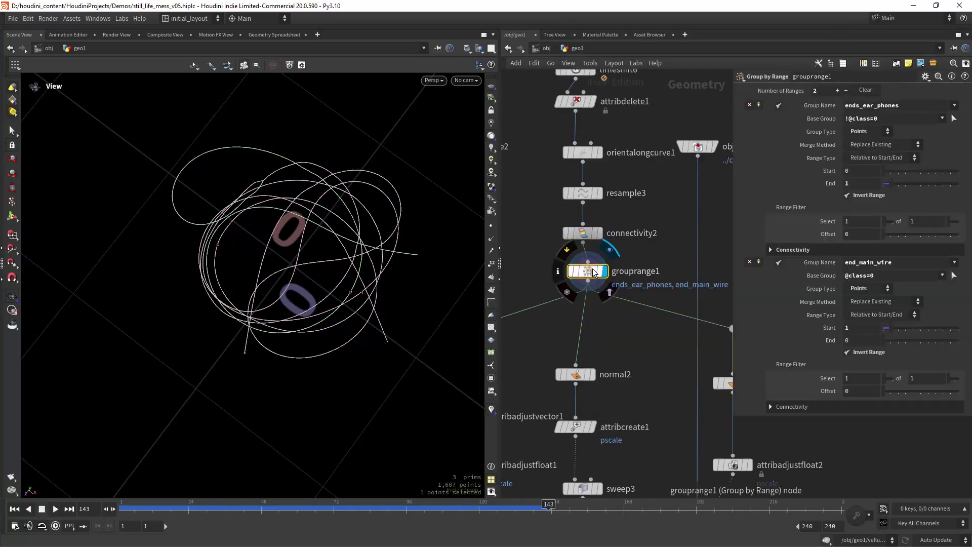
left_click(778, 107)
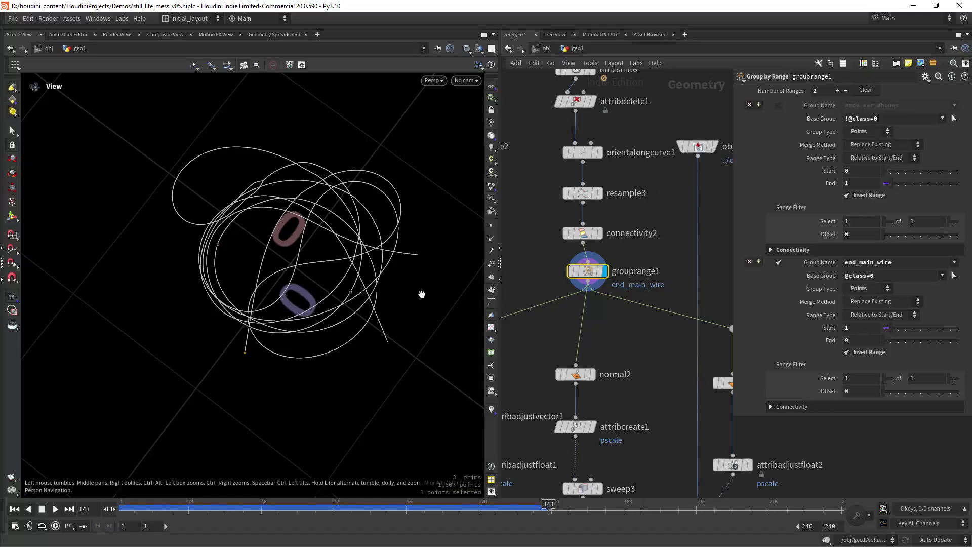
left_click_drag(279, 335, 336, 309)
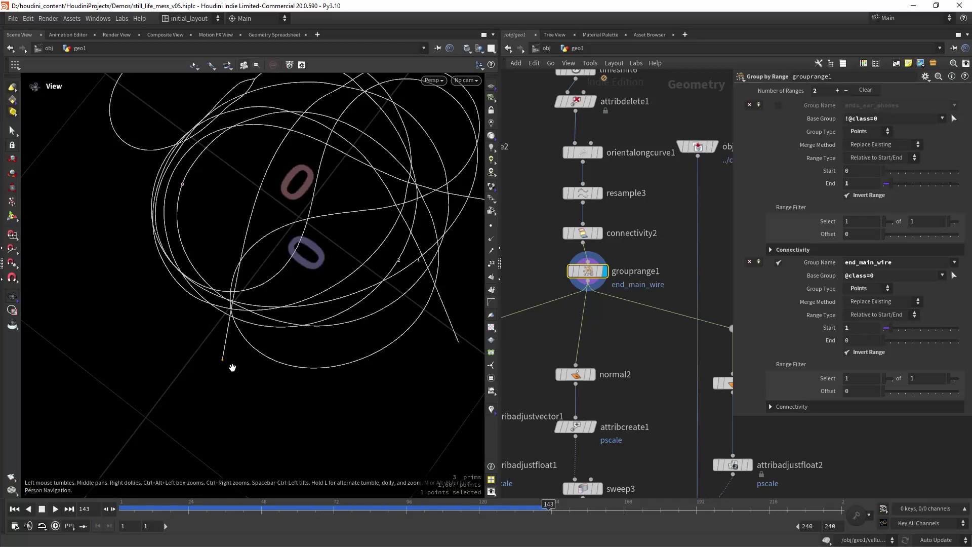
left_click_drag(220, 386, 304, 315)
left_click(777, 106)
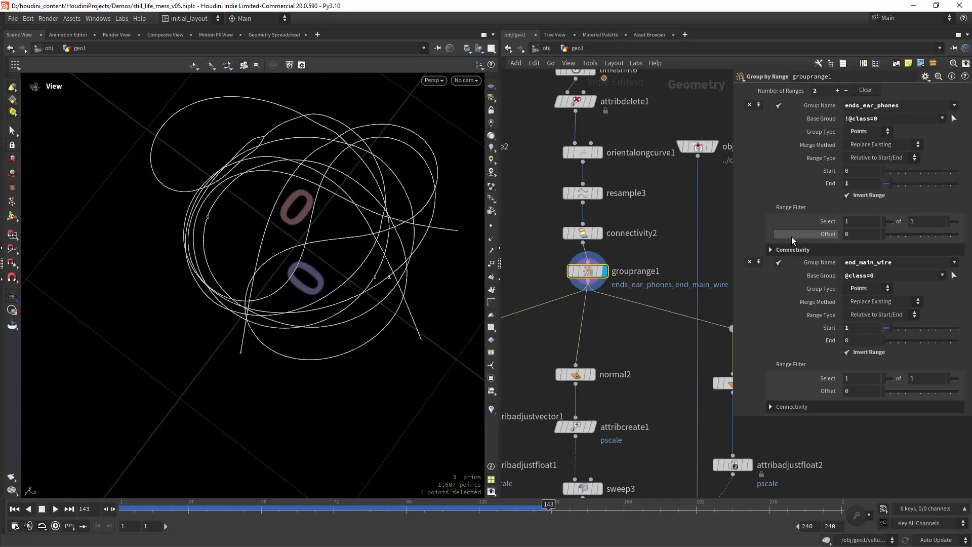
middle_click_drag(412, 256, 414, 297)
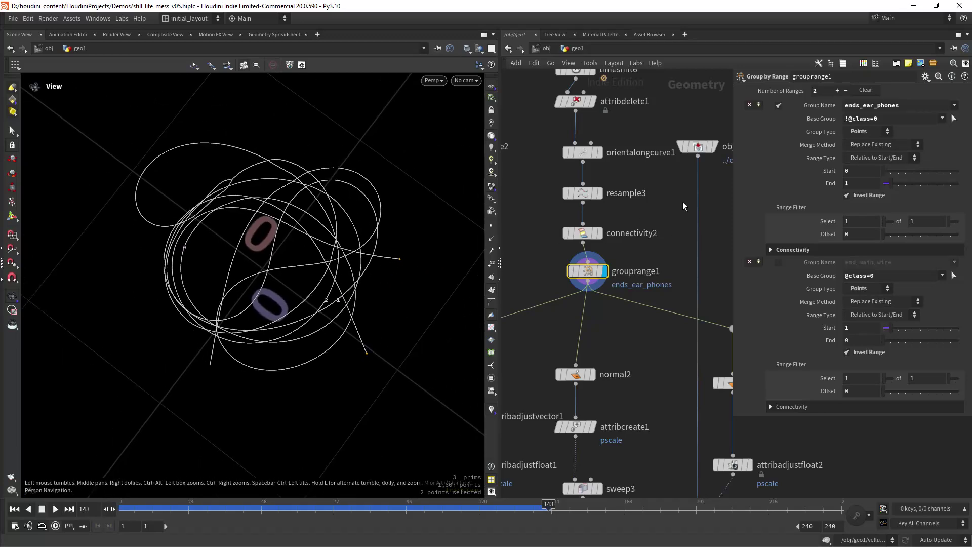
left_click(778, 262)
Display the normal2 output on the middle branch below grouprange1
scroll(642, 307, "down", 4)
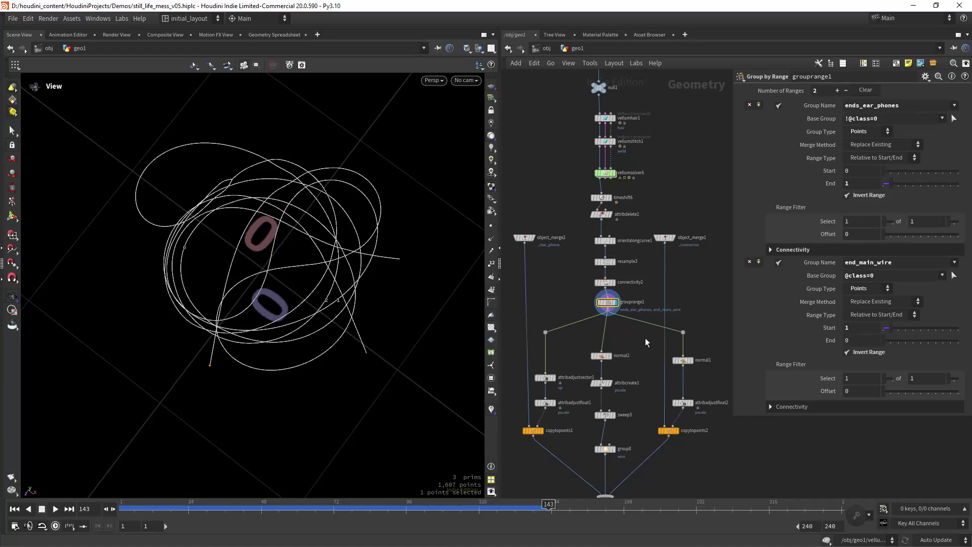
scroll(620, 339, "up", 3)
left_click(617, 310)
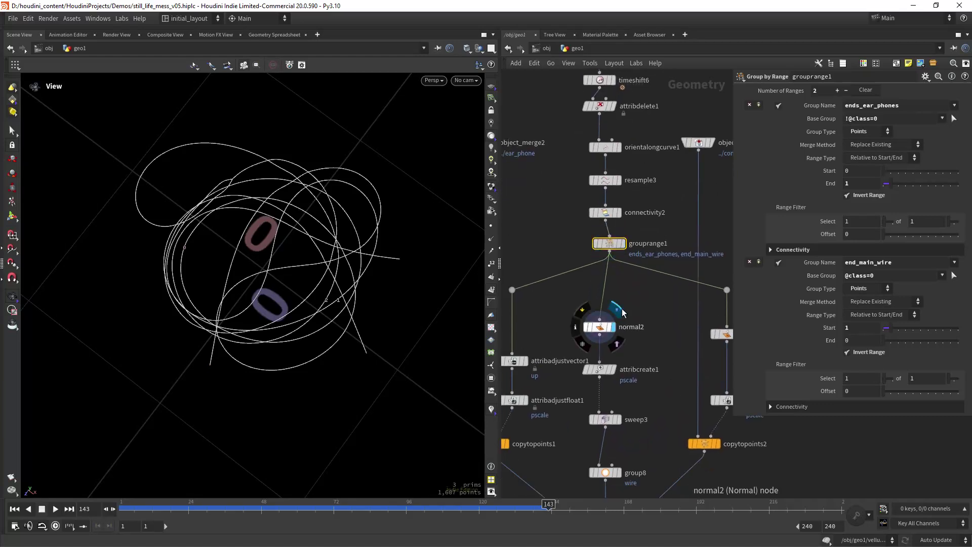
middle_click_drag(639, 344, 640, 315)
Display the attribcreate1 output, show its pscale attribute settings and compare the curves with the normal2 output
left_click(619, 323)
middle_click_drag(636, 369, 639, 321)
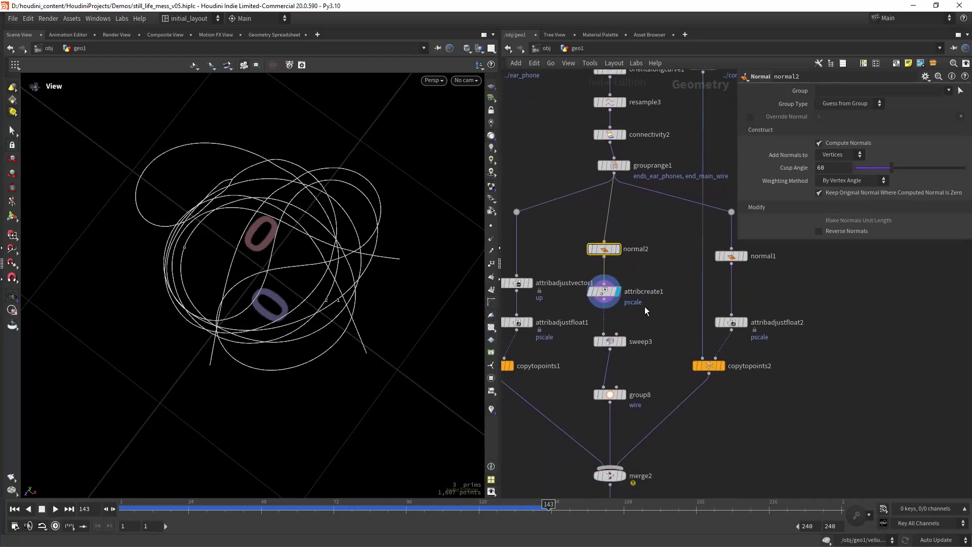
left_click(605, 291)
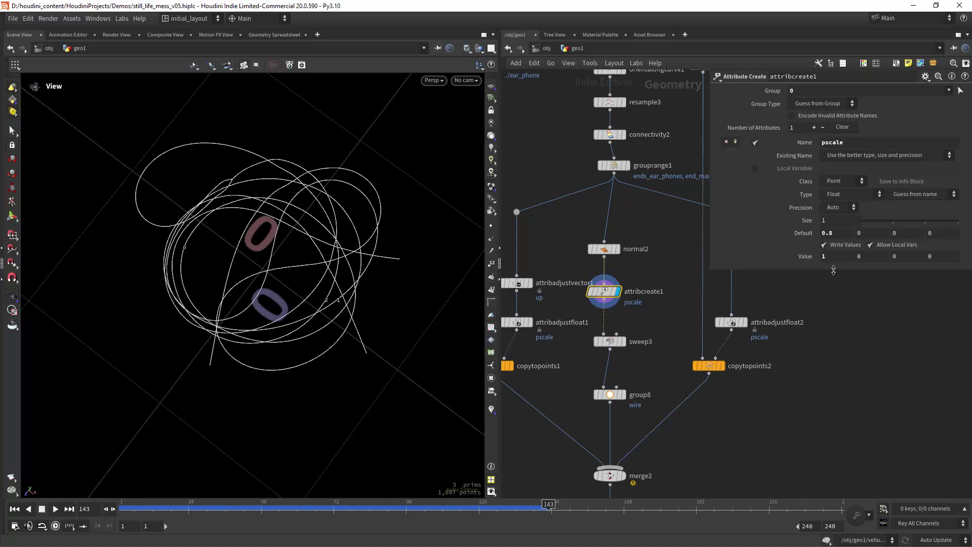
left_click_drag(835, 272, 840, 362)
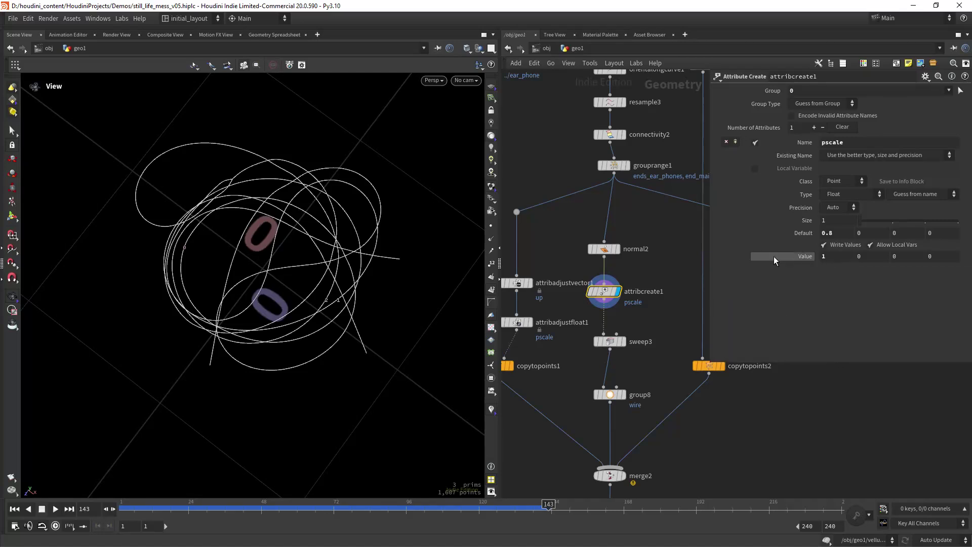
left_click(621, 235)
right_click_drag(272, 280, 330, 261)
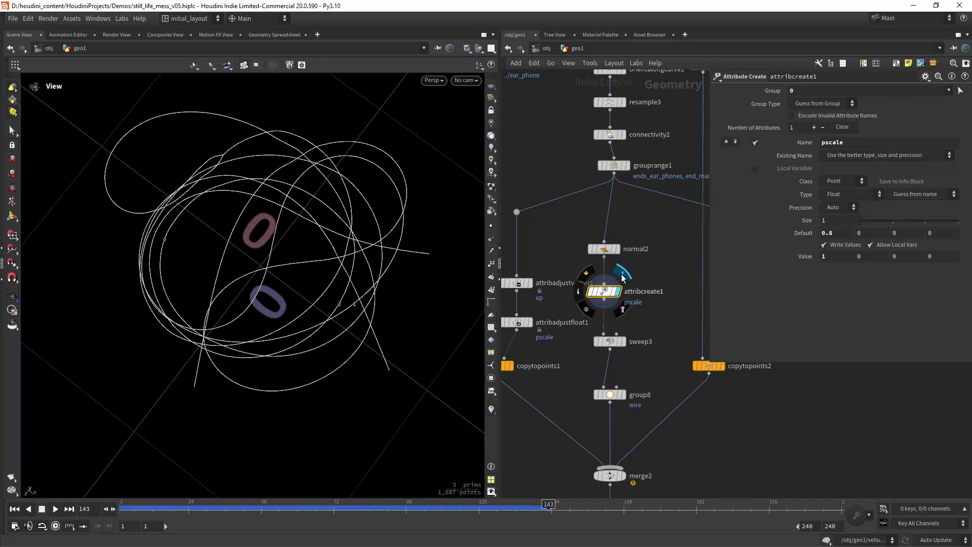
Examine the Value and Default settings of the pscale attribute on attribcreate1
left_click(626, 272)
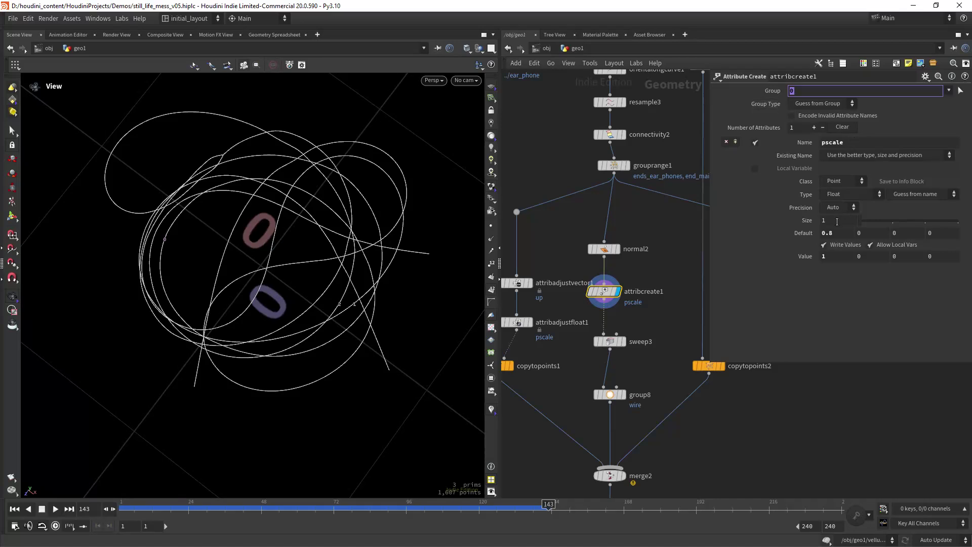
left_click(833, 257)
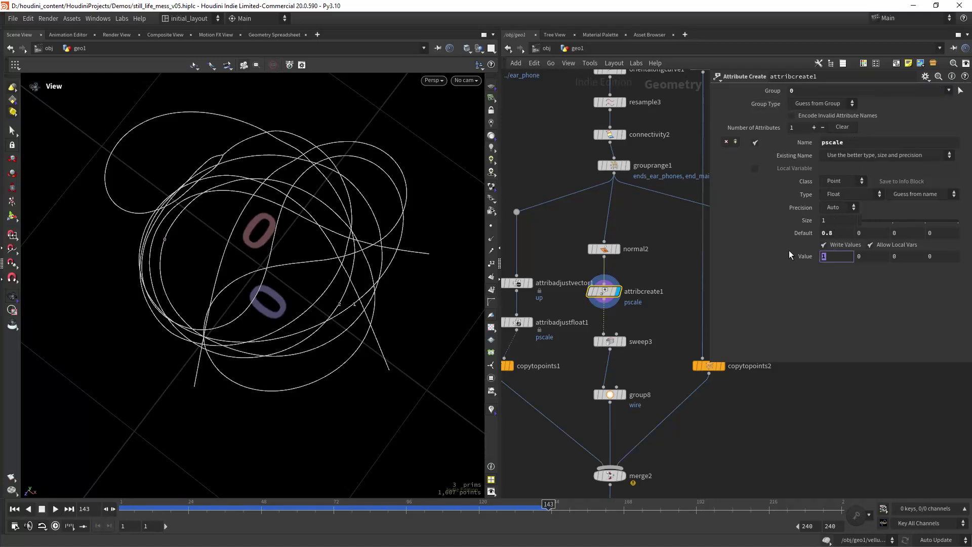
left_click(839, 234)
Display the sweep3 output and examine the swept cable tubes up close and as a whole
middle_click_drag(652, 313, 651, 276)
left_click(628, 288)
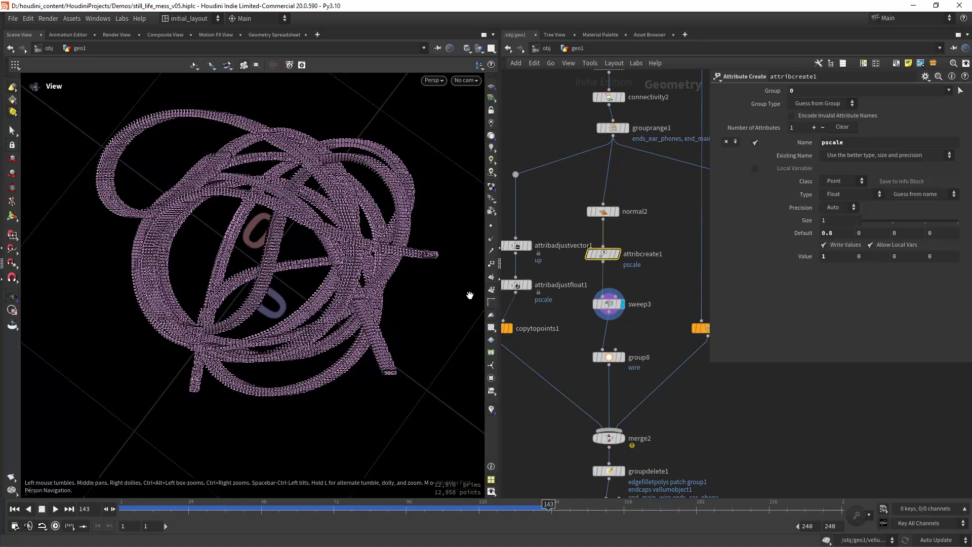
scroll(301, 273, "up", 10)
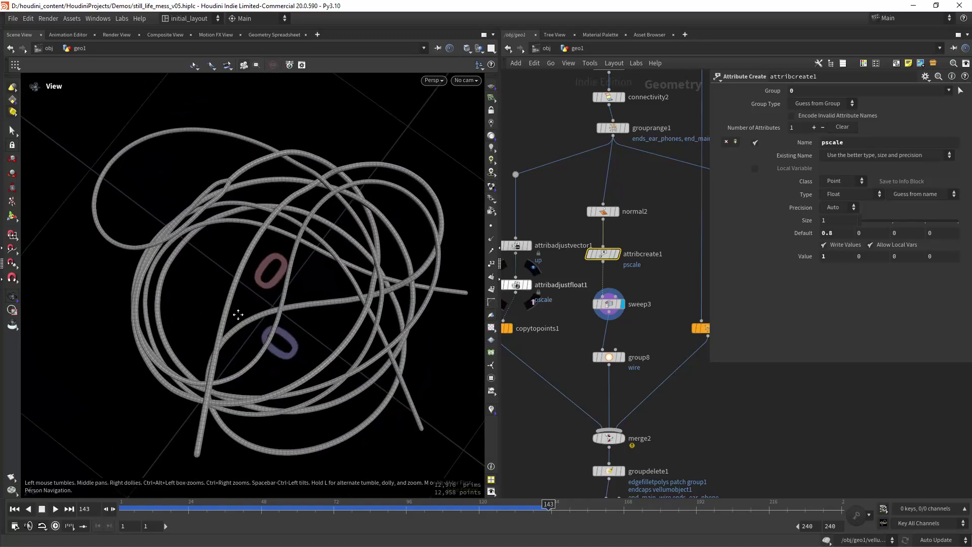
left_click_drag(306, 189, 319, 176)
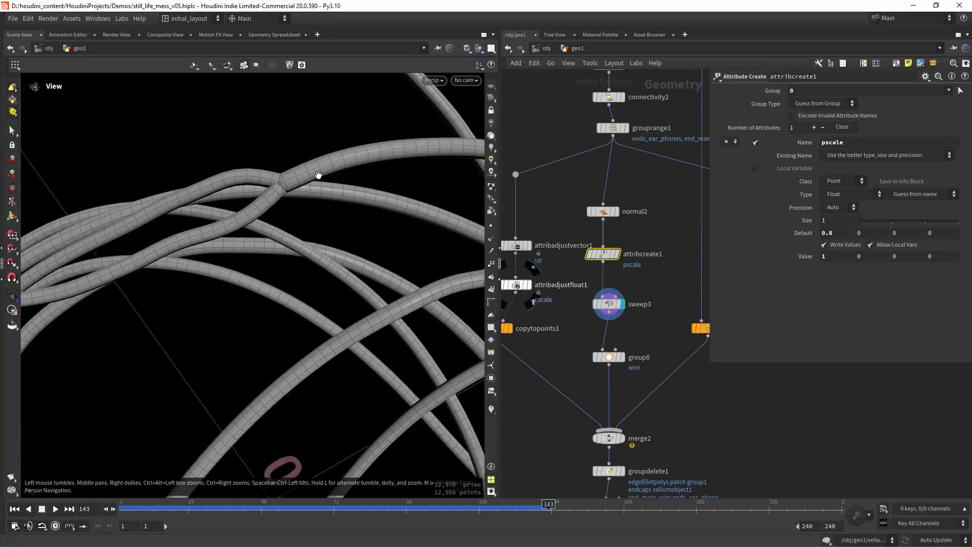
left_click_drag(401, 144, 282, 197)
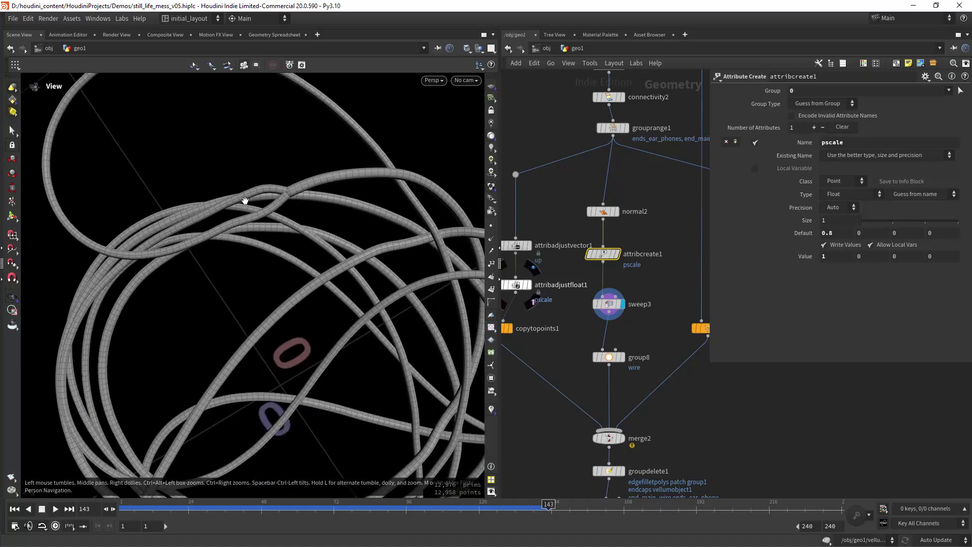
right_click_drag(332, 237, 336, 275)
middle_click_drag(342, 280, 310, 278)
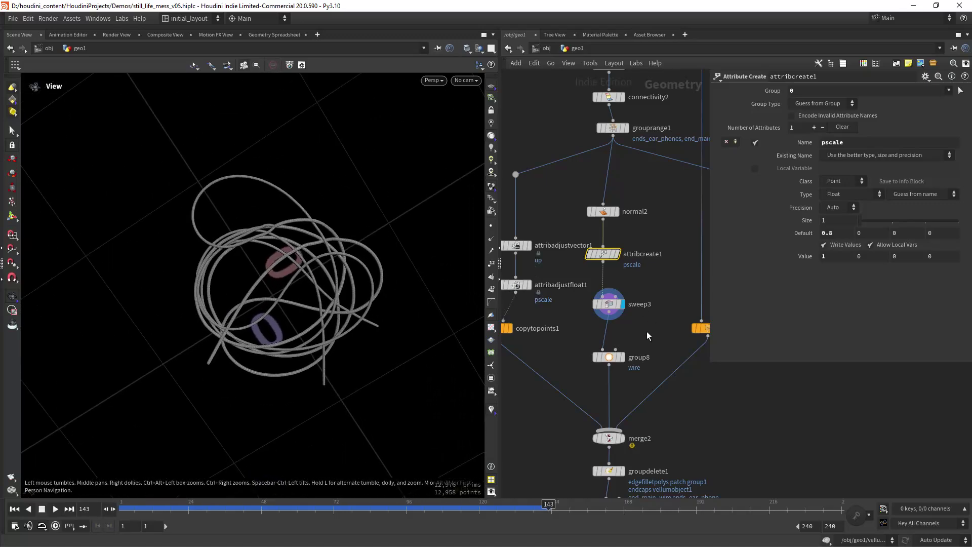
Display the group8 output to view the wire group on the swept cable
middle_click_drag(646, 332, 642, 282)
left_click(617, 307)
scroll(642, 260, "down", 4)
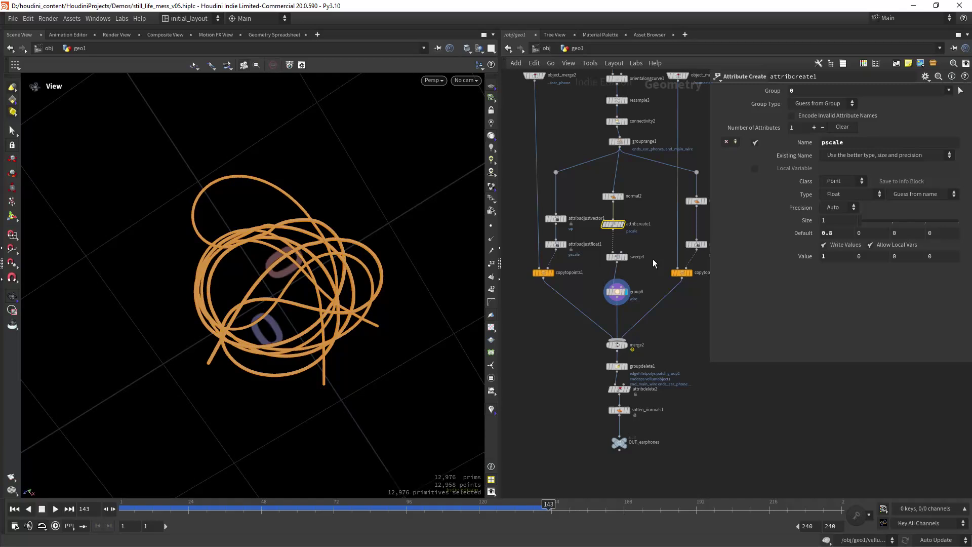
Display the copytopoints1 output and examine the ear phones copied to the cable ends
middle_click_drag(588, 252, 657, 256)
scroll(587, 243, "up", 4)
middle_click_drag(587, 243, 604, 218)
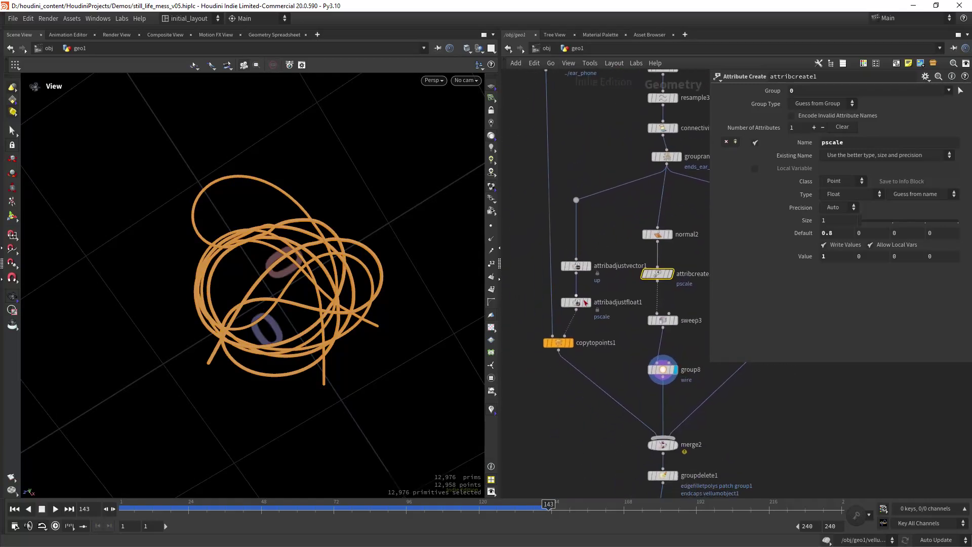
left_click(571, 343)
left_click_drag(406, 343, 369, 316)
Display the copytopoints2 output on the other side branch and examine the copied connector up close
middle_click_drag(615, 359, 501, 320)
right_click_drag(604, 303, 582, 308)
middle_click_drag(617, 300, 588, 307)
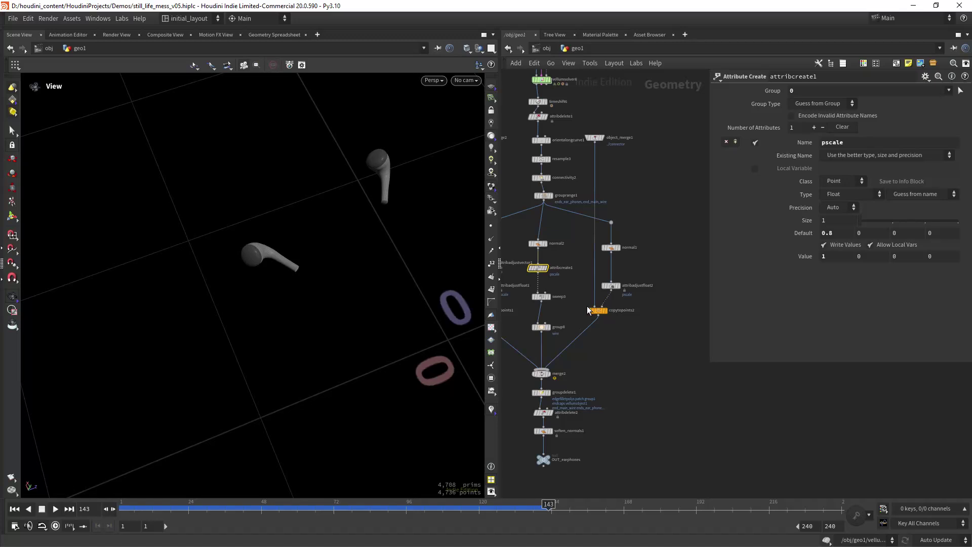
right_click_drag(600, 333, 632, 317)
left_click(610, 276)
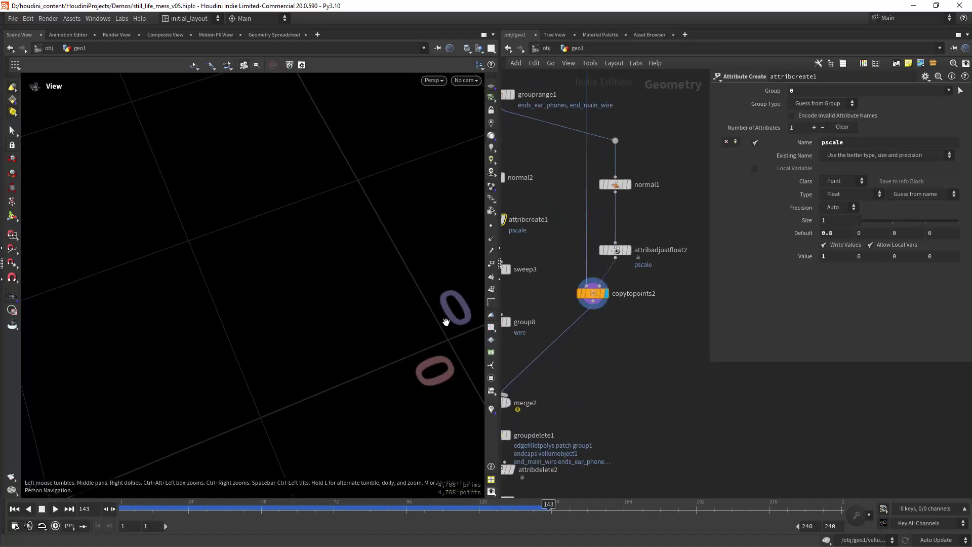
right_click_drag(409, 309, 306, 347)
left_click_drag(307, 347, 291, 322)
right_click_drag(291, 323, 377, 291)
left_click_drag(310, 332, 301, 299)
right_click_drag(302, 299, 319, 279)
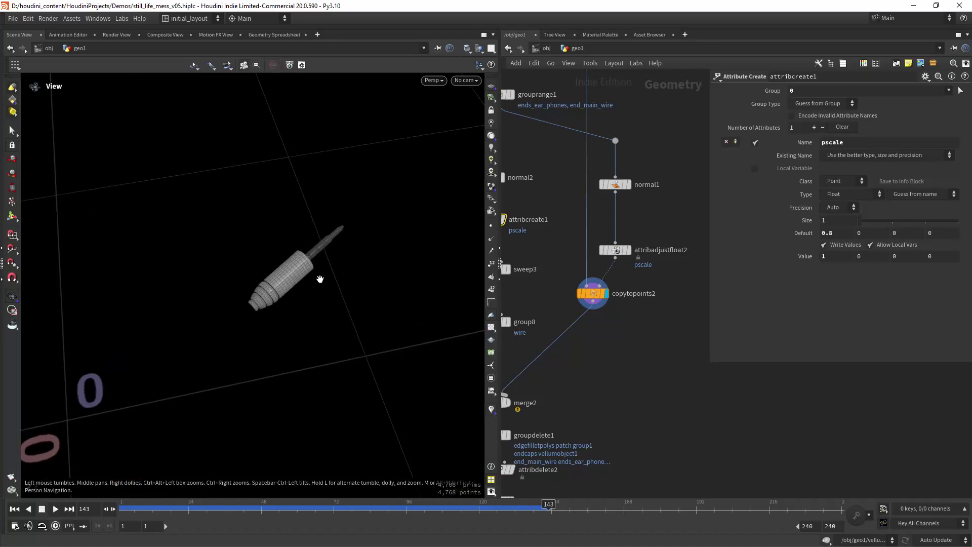
left_click_drag(303, 282, 314, 244)
Display the merge2 output and frame the complete earphones with cable, ear pieces and connector
scroll(606, 348, "down", 5)
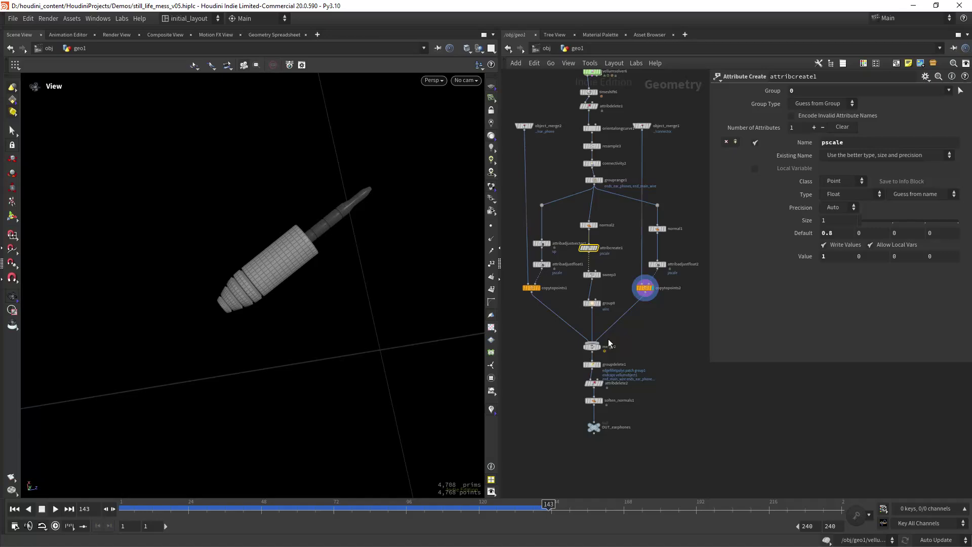
left_click(602, 337)
right_click_drag(298, 334, 259, 413)
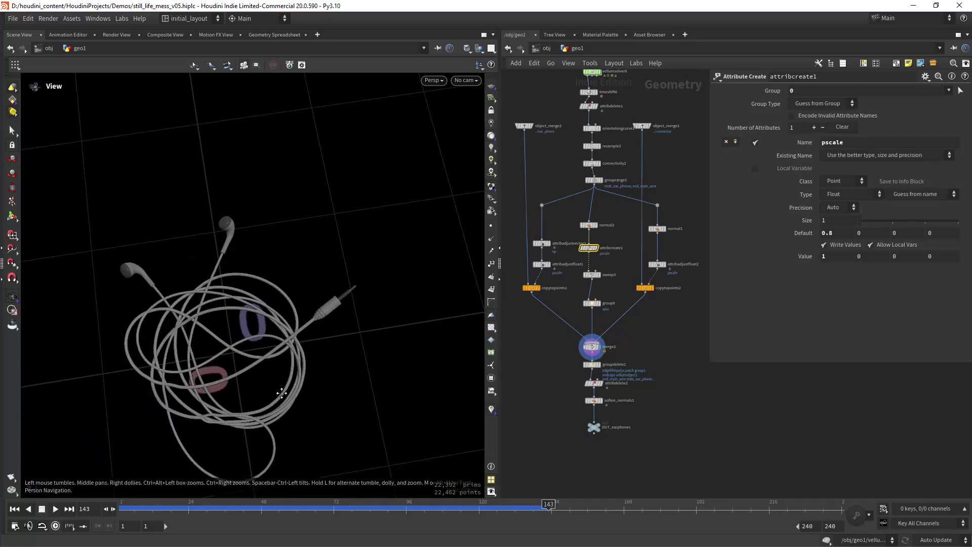
middle_click_drag(259, 412, 262, 348)
right_click_drag(262, 349, 285, 344)
scroll(630, 334, "up", 3)
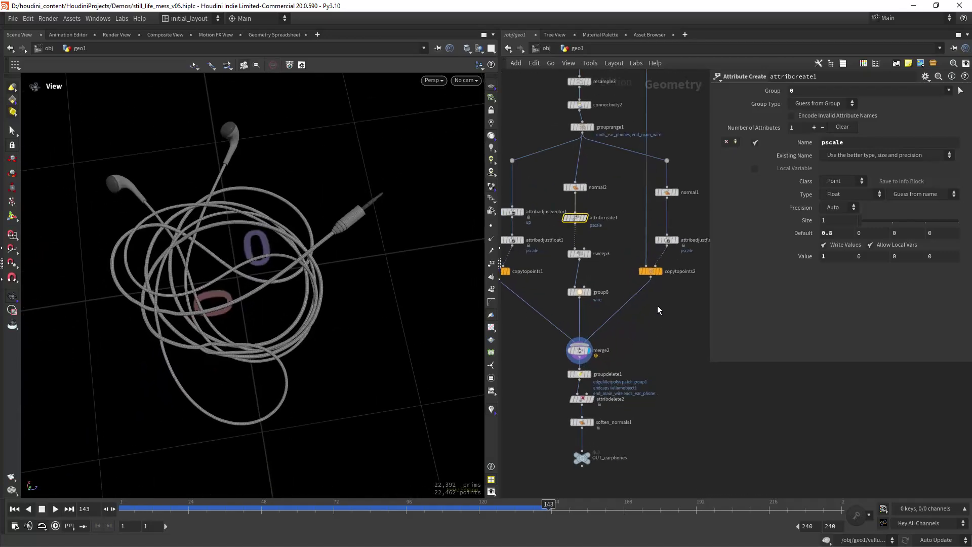
Show the Target Points groups of copytopoints2 and copytopoints1, and compare the grouprange1 output with the copytopoints2 output
middle_click_drag(658, 305, 618, 363)
left_click_drag(586, 324, 582, 324)
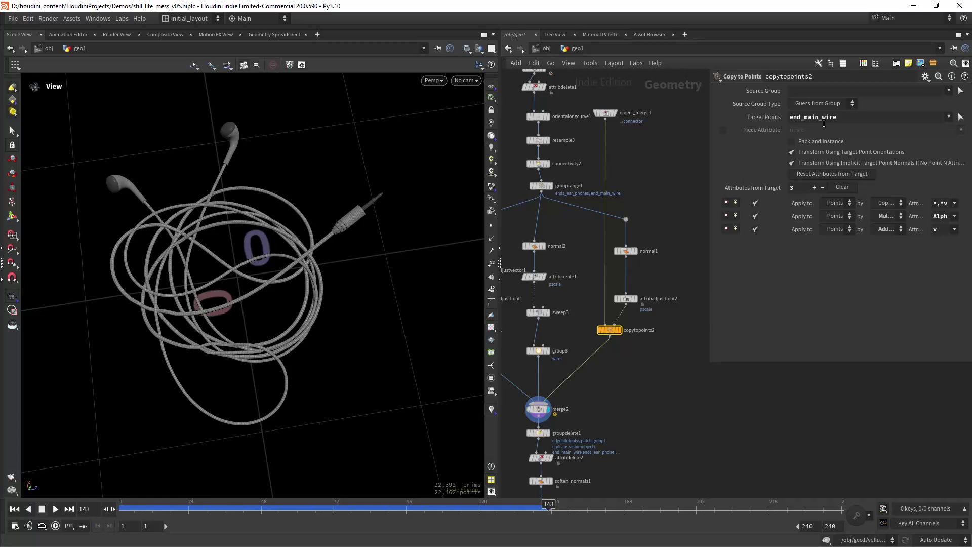
middle_click_drag(658, 176, 686, 191)
left_click(582, 189)
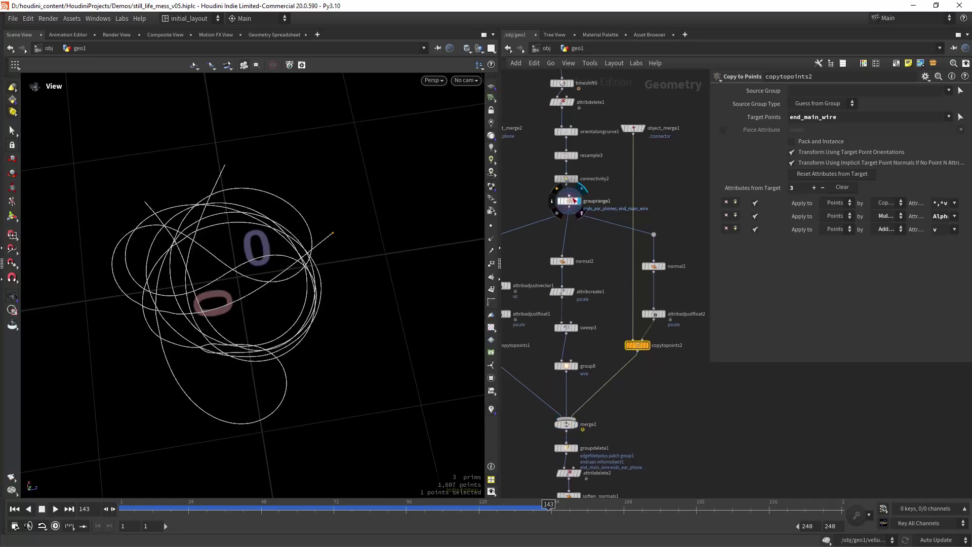
left_click(646, 344)
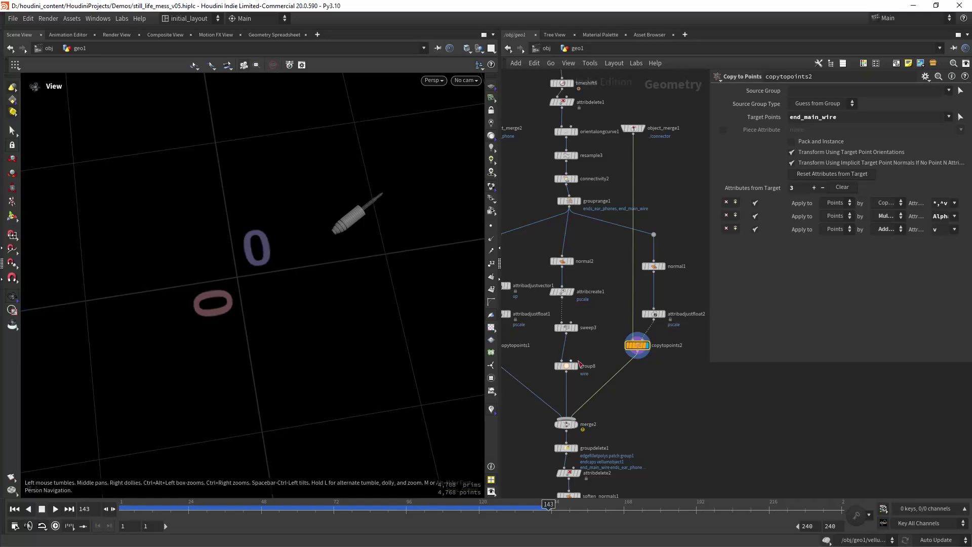
key("h")
left_click_drag(583, 361, 585, 362)
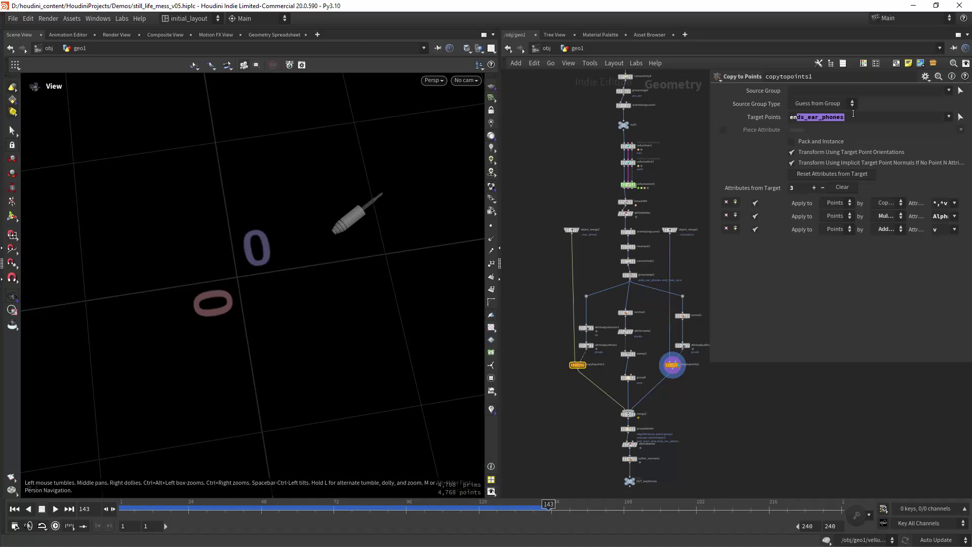
Display the OUT_earphones null at the end of the network and view the finished earphones
middle_click_drag(680, 460, 649, 312)
scroll(639, 316, "up", 3)
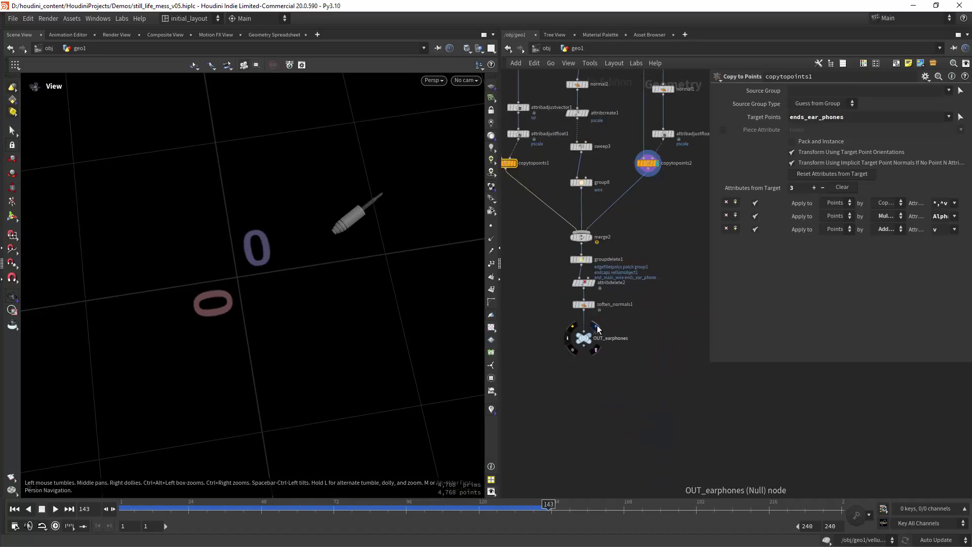
left_click(597, 327)
left_click_drag(382, 321, 349, 324)
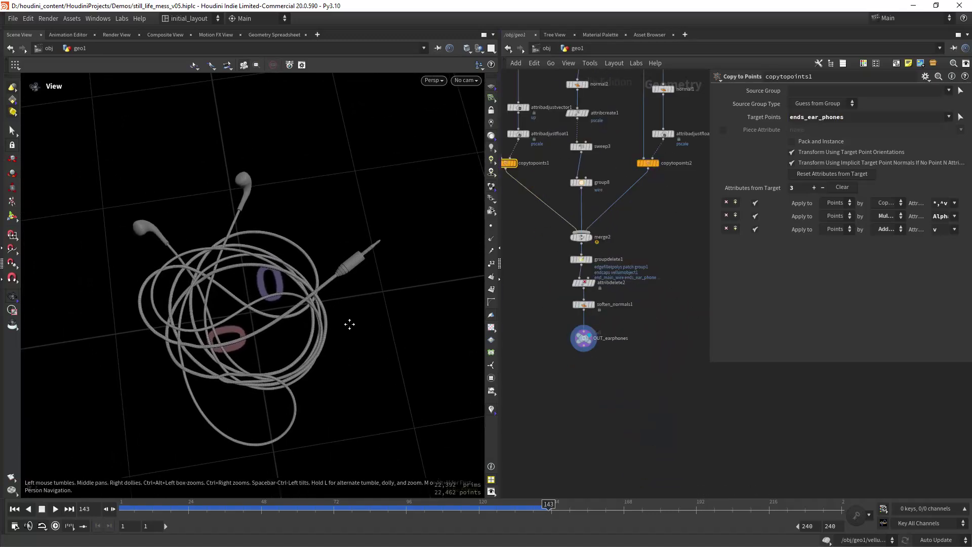
middle_click_drag(350, 324, 350, 328)
Display the ear_phone null of the separate ear piece chain and frame the whole model in the view
scroll(653, 278, "down", 10)
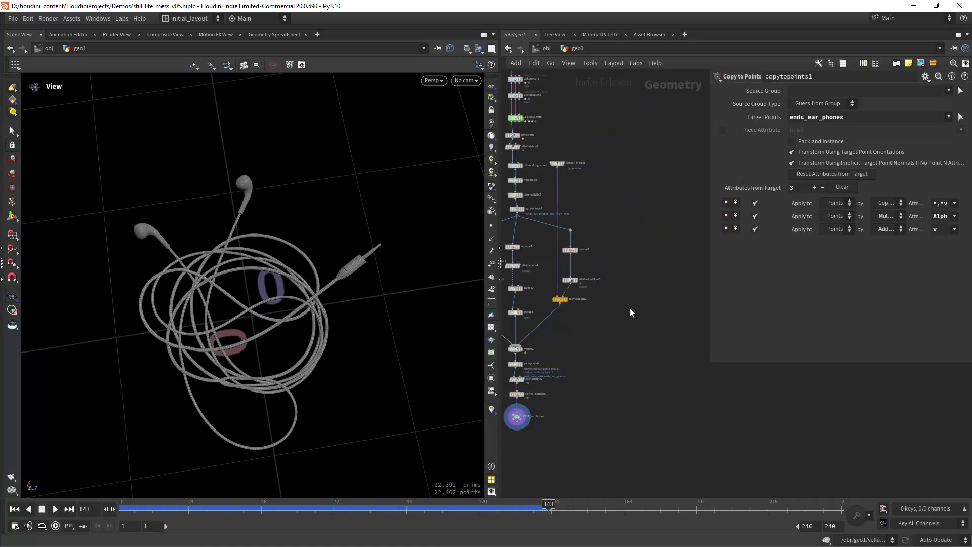
scroll(599, 318, "up", 10)
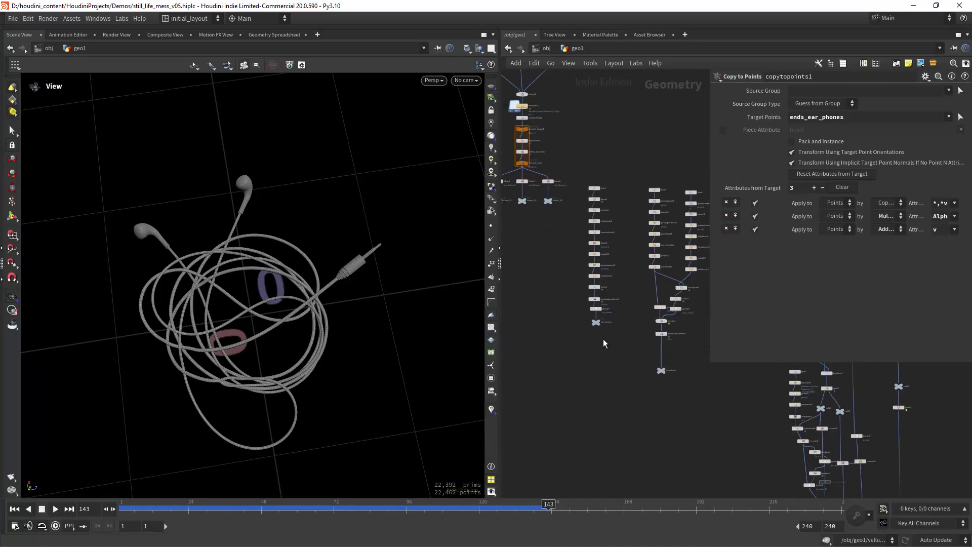
left_click(588, 340)
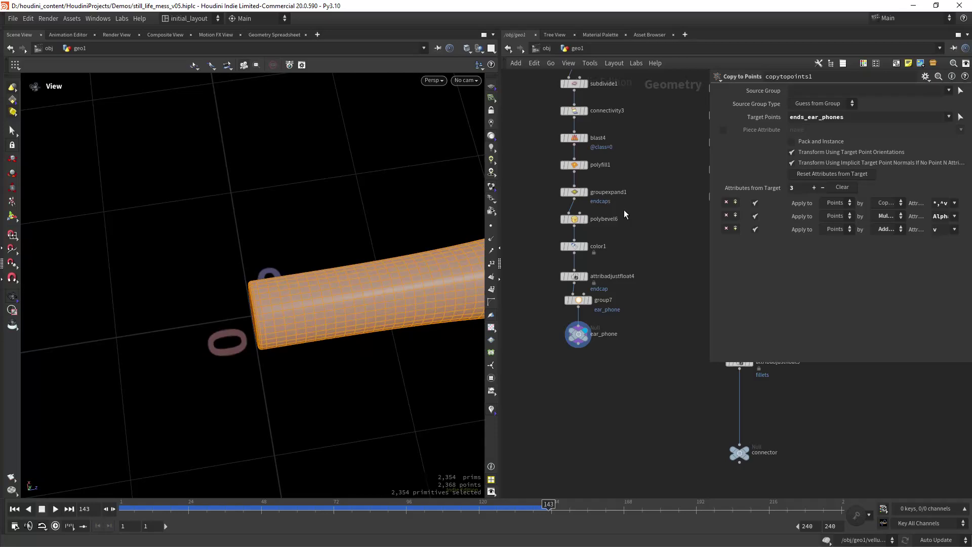
right_click_drag(387, 321, 202, 367)
left_click_drag(202, 366, 396, 319)
middle_click_drag(397, 319, 323, 350)
left_click_drag(324, 350, 351, 344)
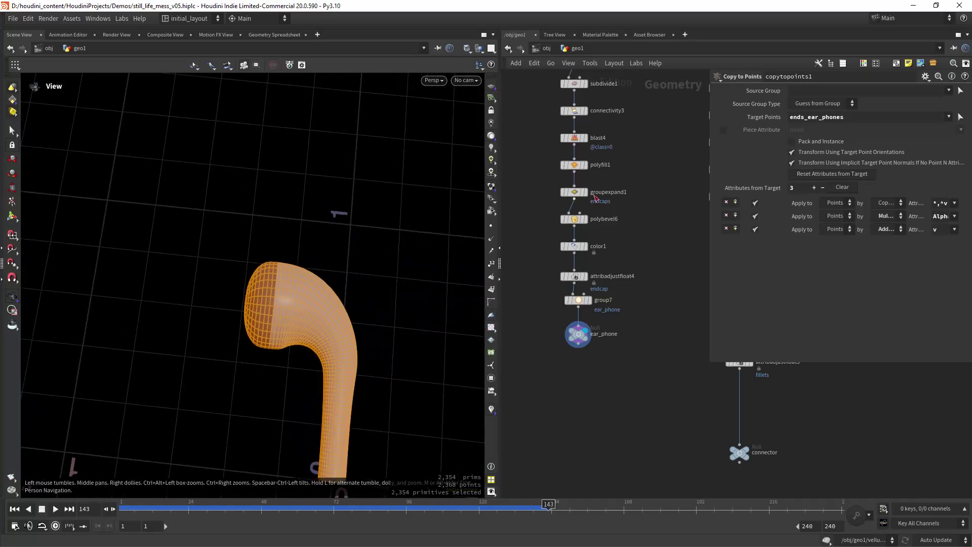
Display the line1 output at the start of the ear phone chain, followed by the bent curve from bend1
middle_click_drag(631, 105, 647, 269)
left_click(604, 152)
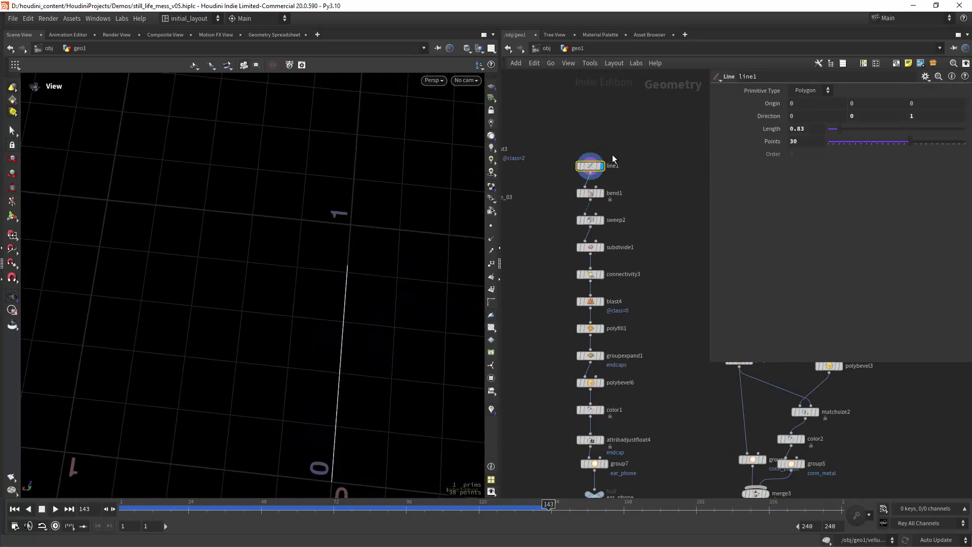
left_click(598, 194)
middle_click_drag(413, 342, 390, 270)
left_click_drag(390, 271, 381, 299)
Display the sweep2 output, show its settings and enlarge the Scale Ramp to examine the profile along the curve
left_click(602, 220)
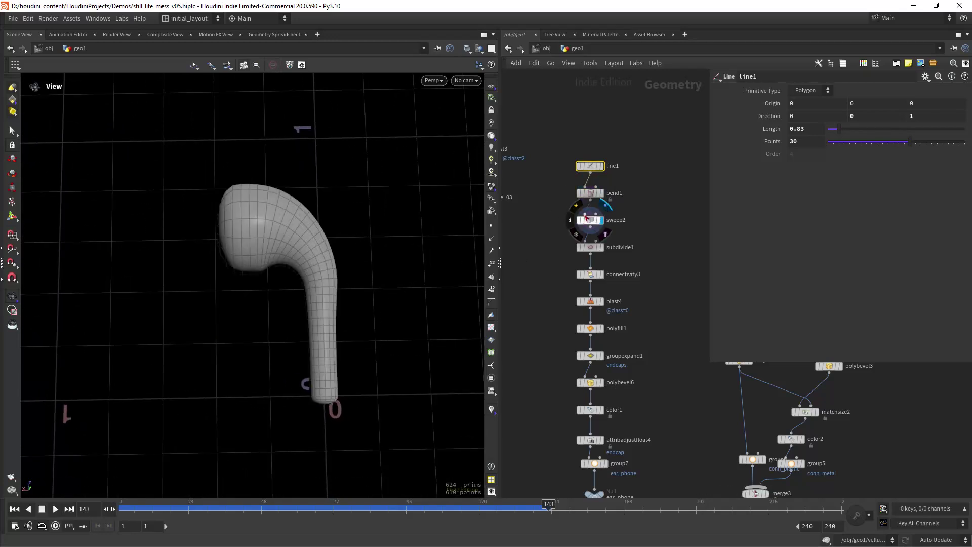
left_click(591, 219)
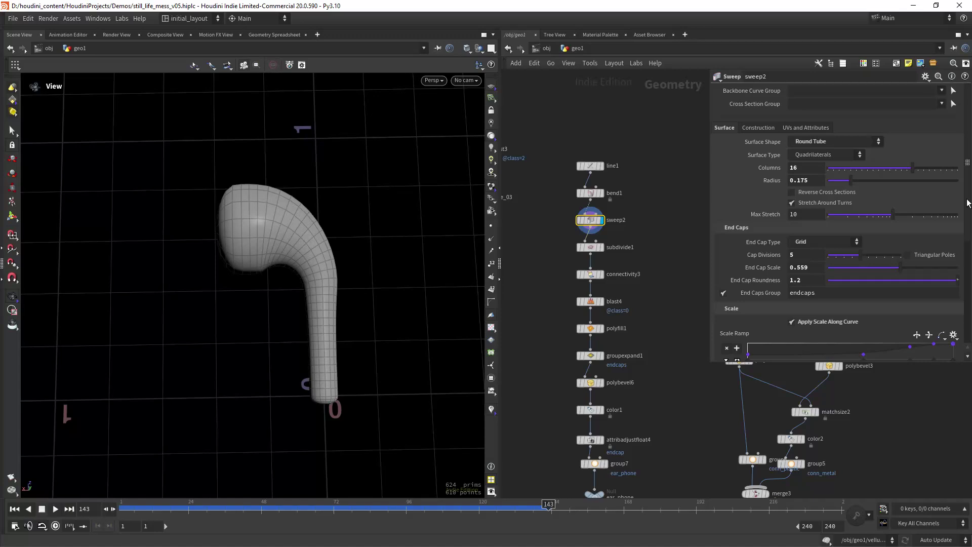
scroll(967, 202, "down", 4)
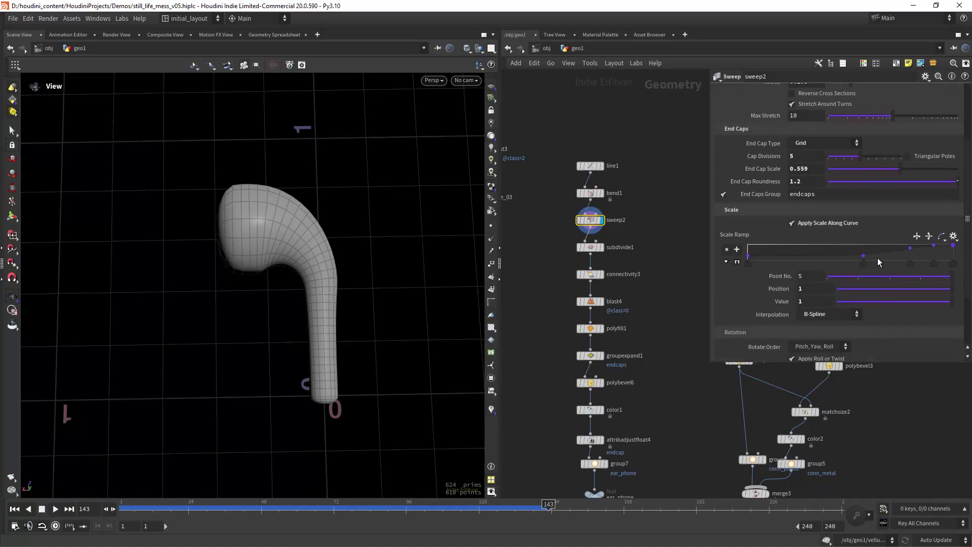
left_click(727, 263)
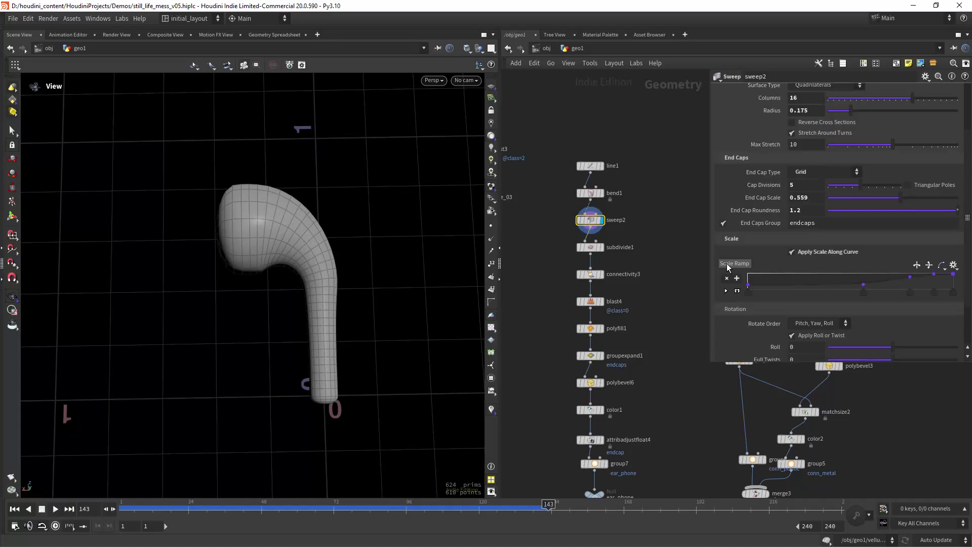
left_click(737, 291)
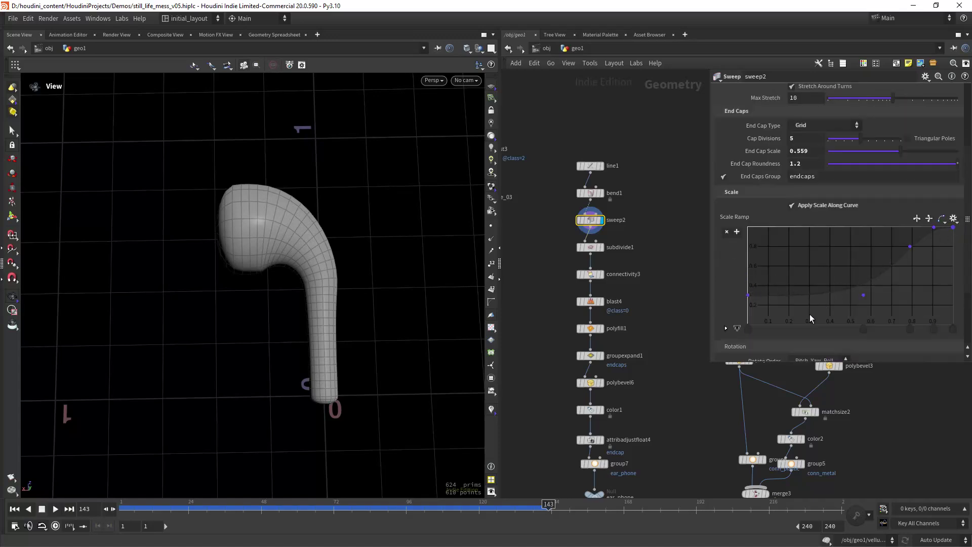
Display the subdivide1 and connectivity3 outputs in turn and show connectivity3's endcaps and class settings
left_click(600, 247)
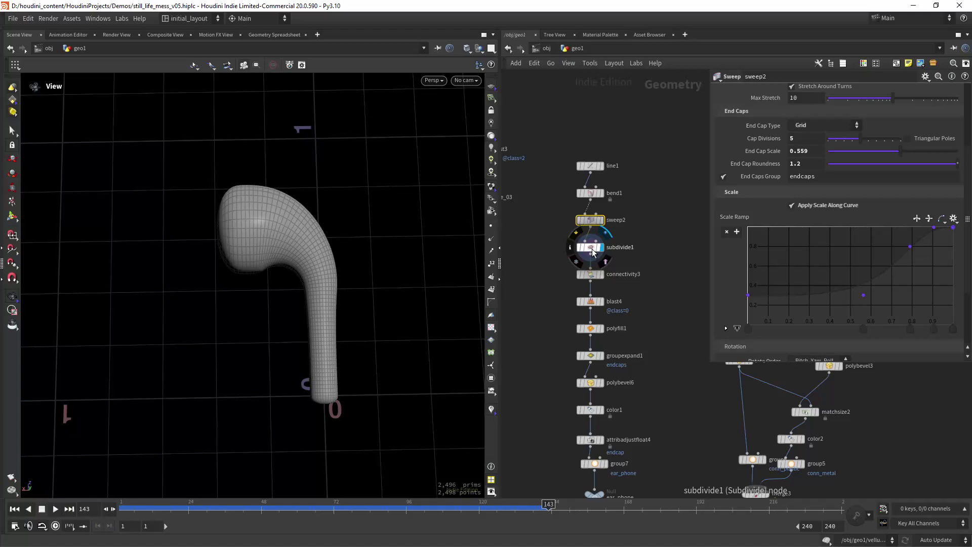
left_click(590, 248)
left_click(601, 276)
left_click(590, 274)
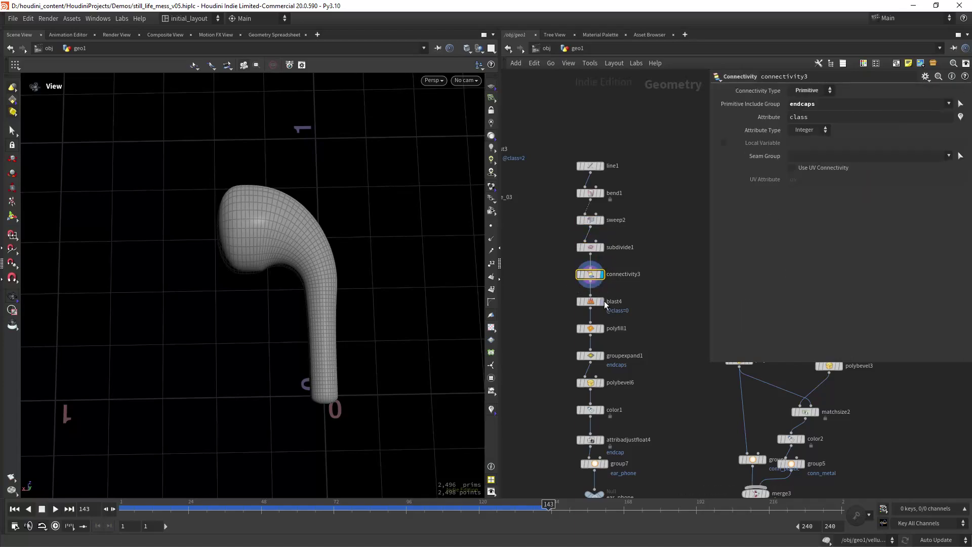
left_click(602, 302)
left_click(591, 301)
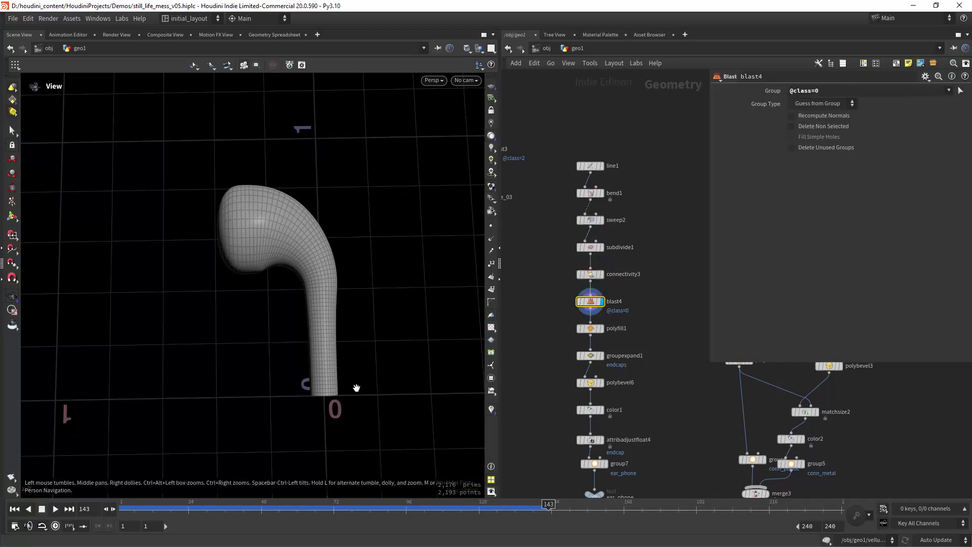
left_click_drag(329, 364, 346, 321)
right_click_drag(346, 321, 354, 332)
middle_click_drag(367, 354, 364, 326)
right_click_drag(331, 330, 400, 316)
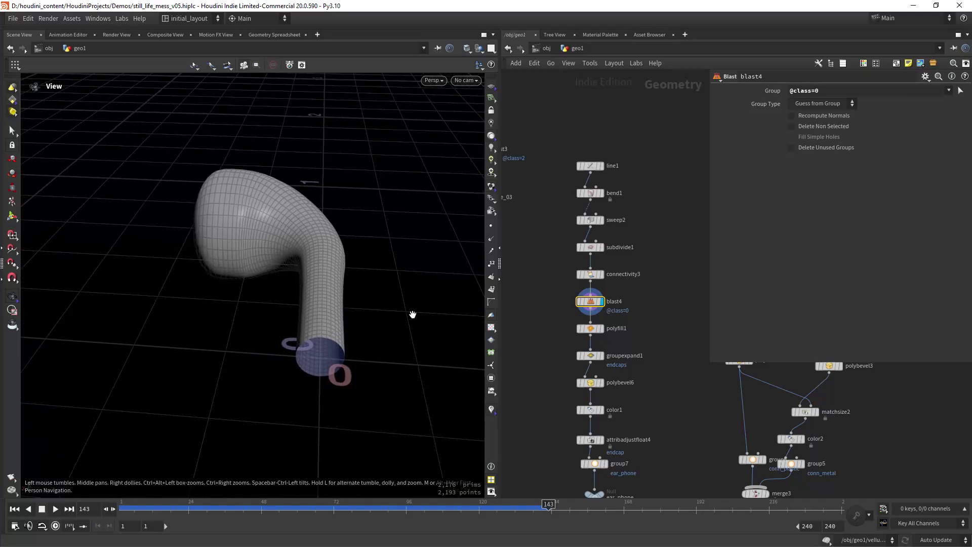
Display the subdivide1 and connectivity3 outputs again and show each node's settings to compare them with the blasted ear phone
left_click(601, 247)
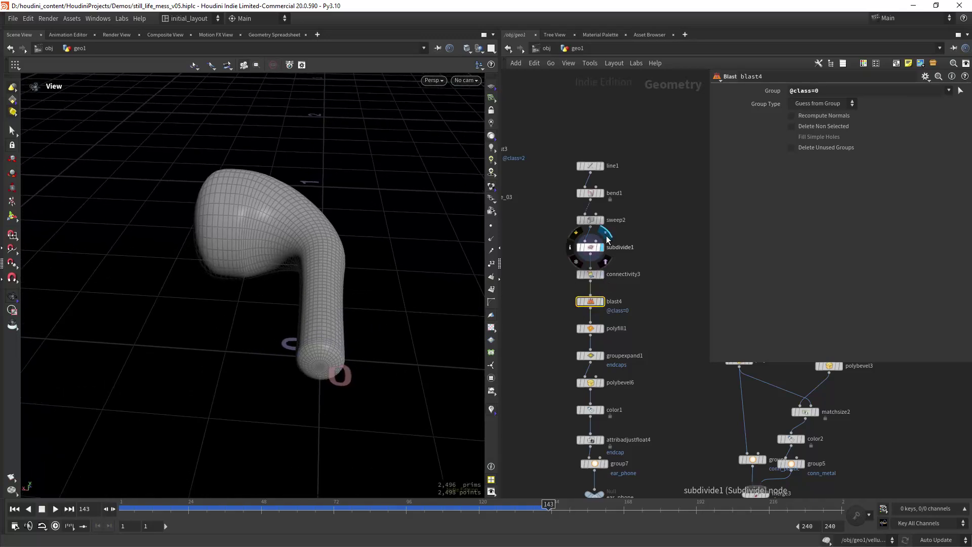
left_click(590, 247)
left_click(601, 274)
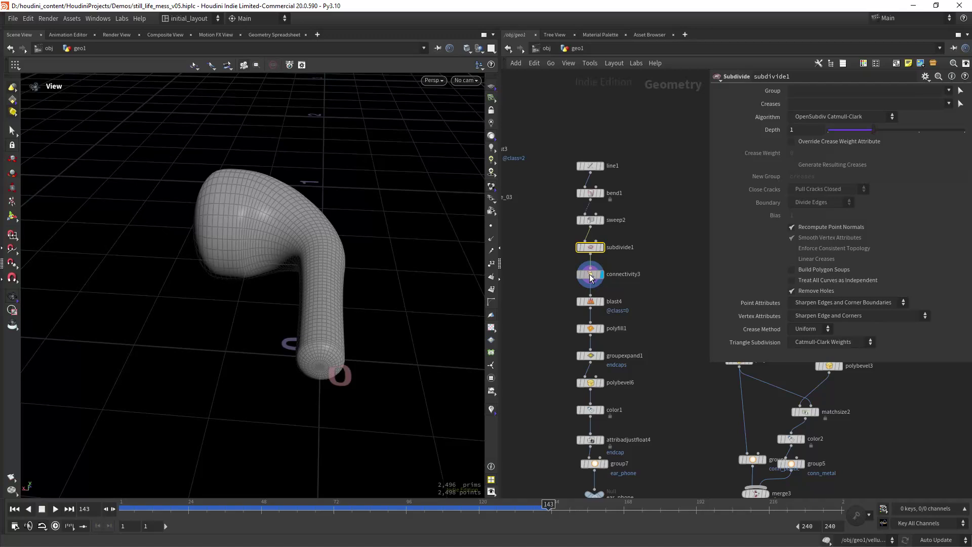
left_click(590, 274)
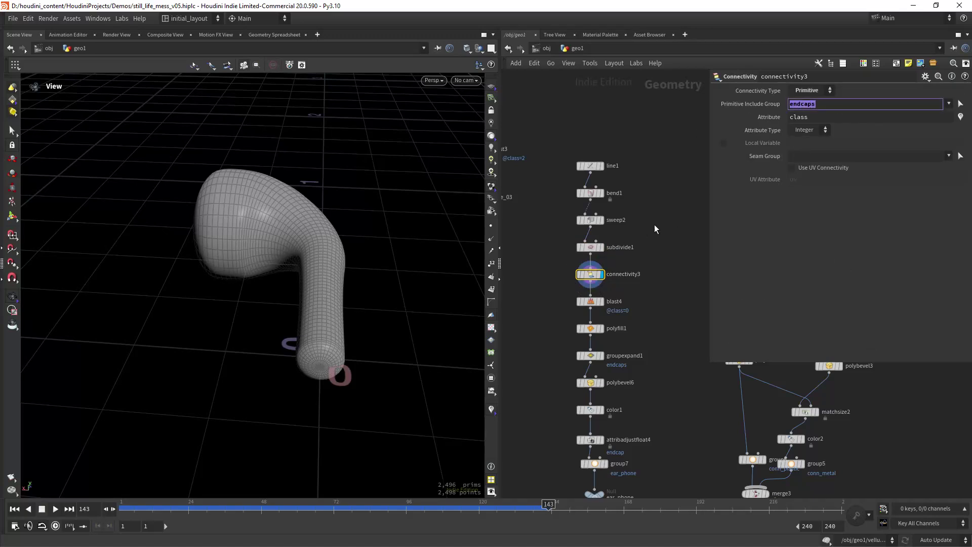
left_click(606, 296)
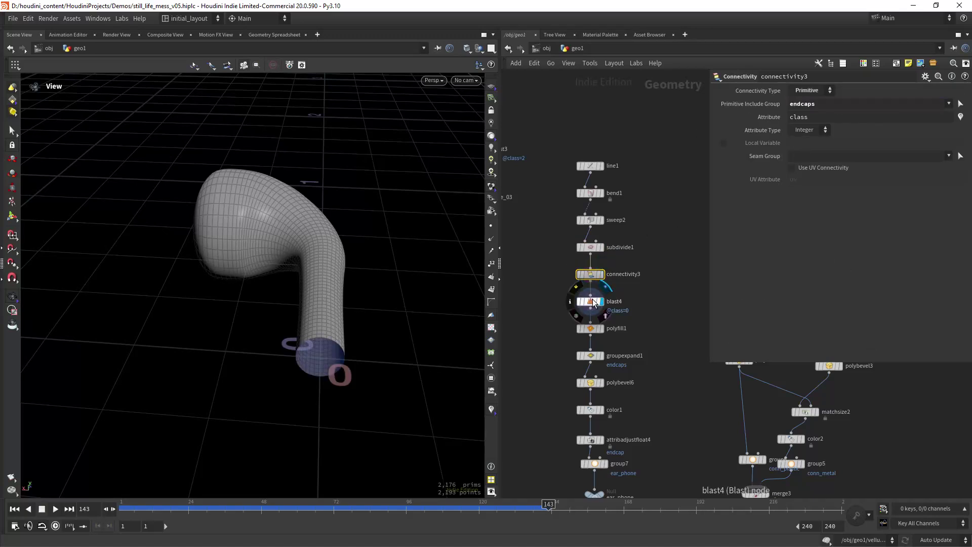
left_click(590, 301)
left_click(602, 328)
left_click_drag(415, 291, 326, 389)
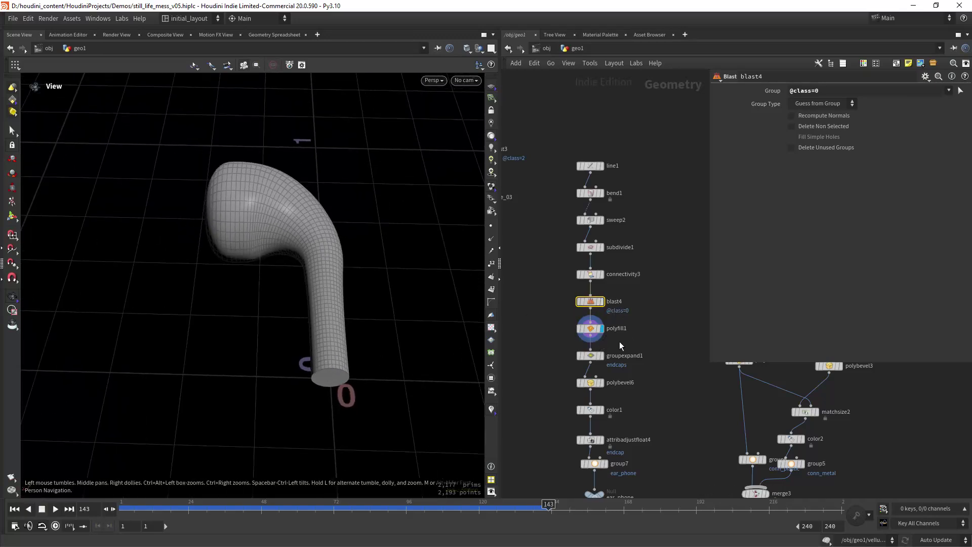
Display the groupexpand1 output and its settings, and examine the End Caps section of sweep2, including the endcaps group
left_click(600, 356)
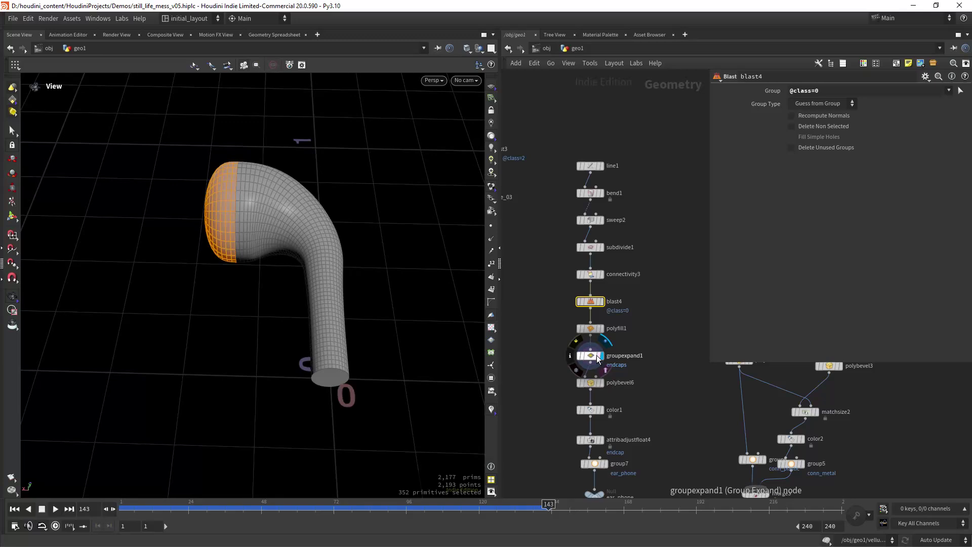
left_click(591, 355)
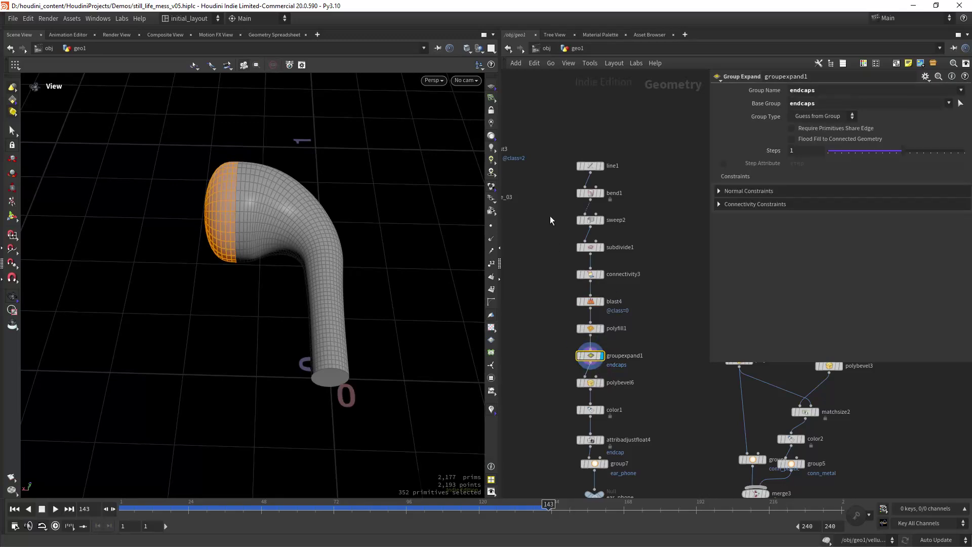
left_click(590, 220)
scroll(963, 167, "down", 3)
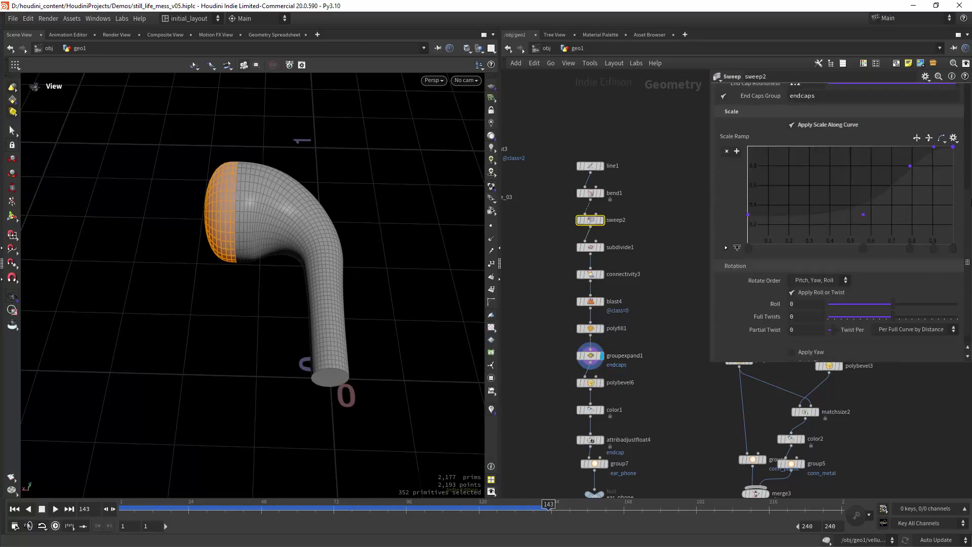
scroll(965, 110, "up", 5)
scroll(965, 110, "up", 1)
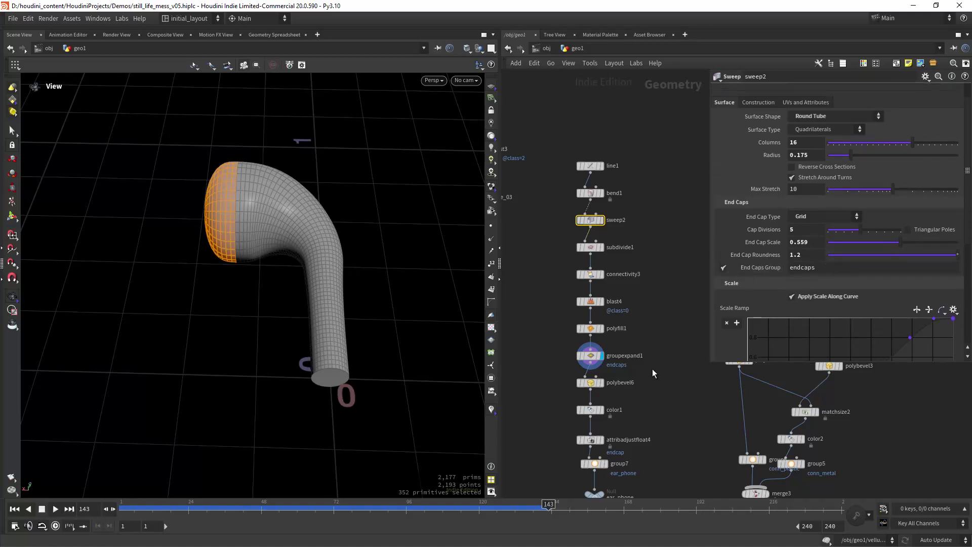
Show groupexpand1's endcaps and Steps settings again and examine the expanded group on the ear phone head
middle_click_drag(653, 373, 659, 316)
scroll(650, 306, "up", 2)
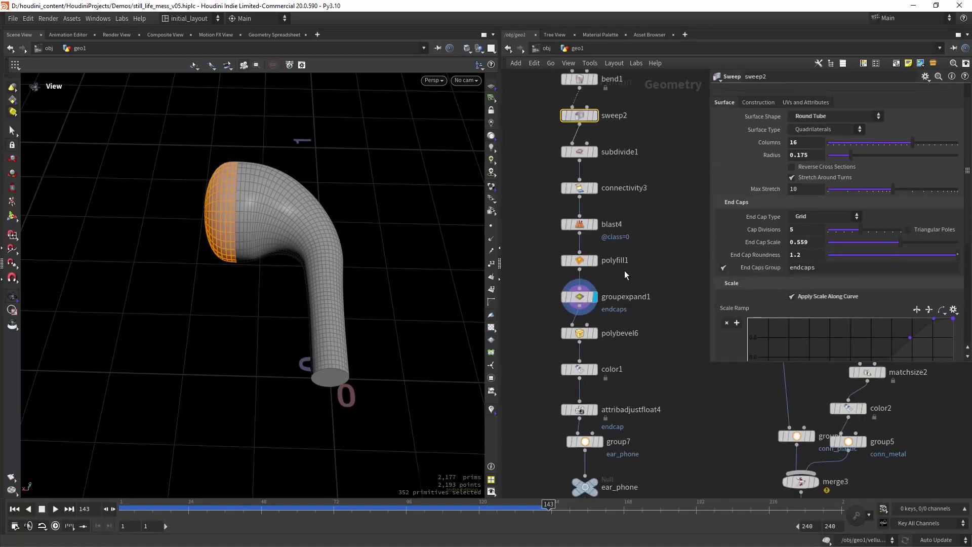
left_click(581, 298)
left_click_drag(262, 302, 235, 242)
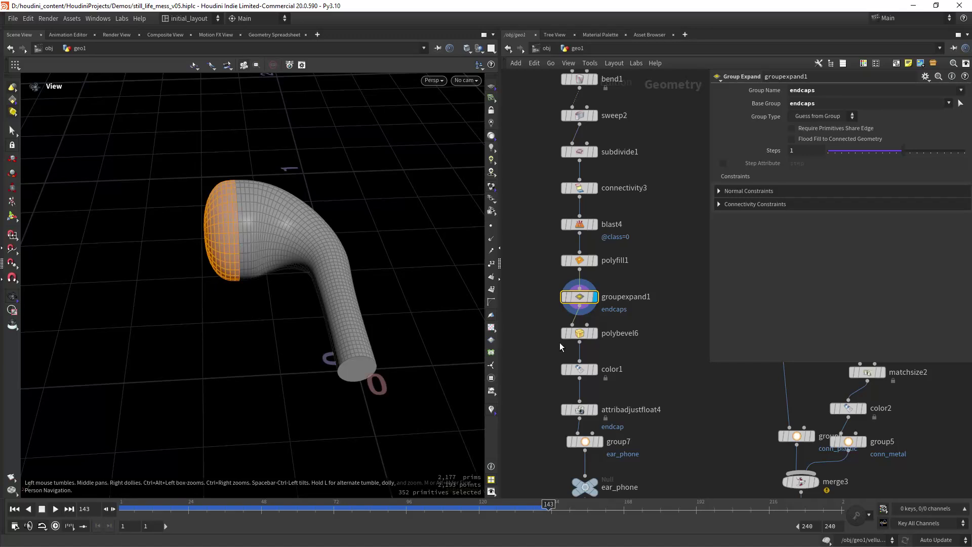
Display the polybevel6 and color1 outputs in turn and show color1's settings for the endcaps group
middle_click_drag(560, 348, 556, 332)
left_click(591, 317)
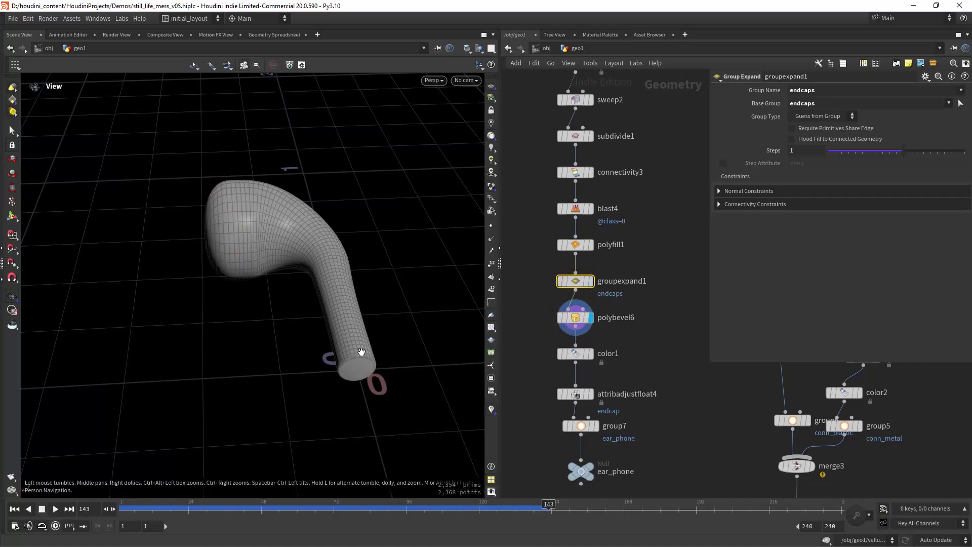
left_click_drag(361, 351, 375, 363)
left_click(589, 353)
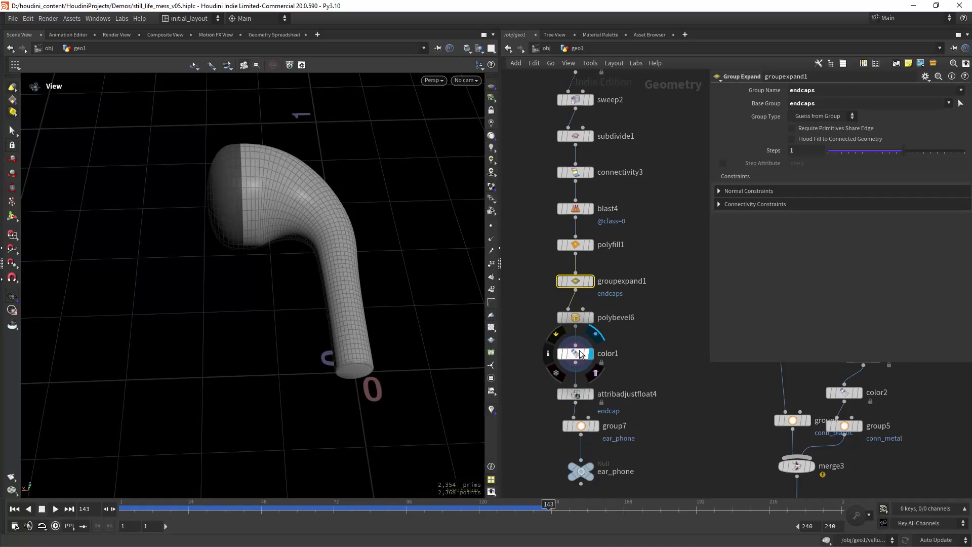
left_click(576, 358)
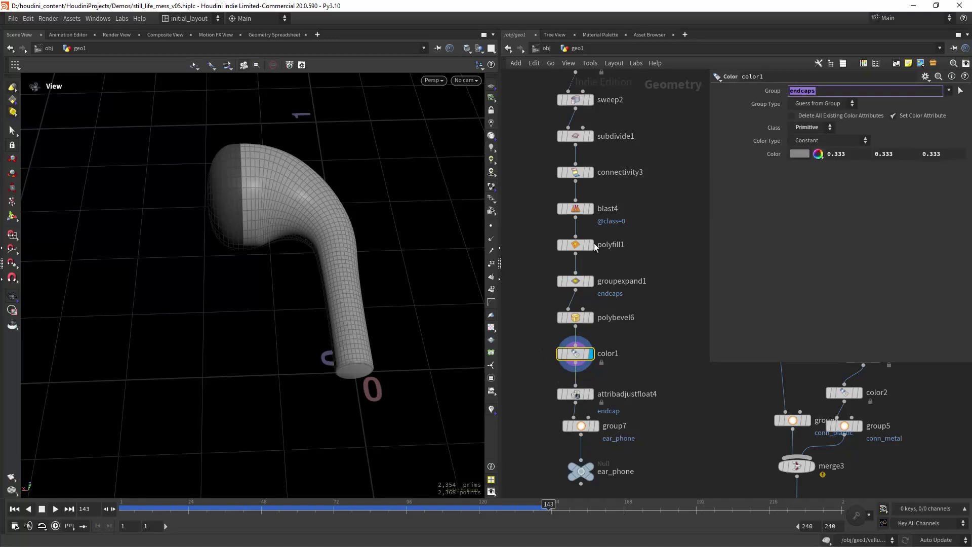
Inspect attribadjustfloat4's node info for the class and endcap primitive attributes, and display the group7 output
middle_click_drag(594, 243, 592, 163)
mouse_move(587, 315)
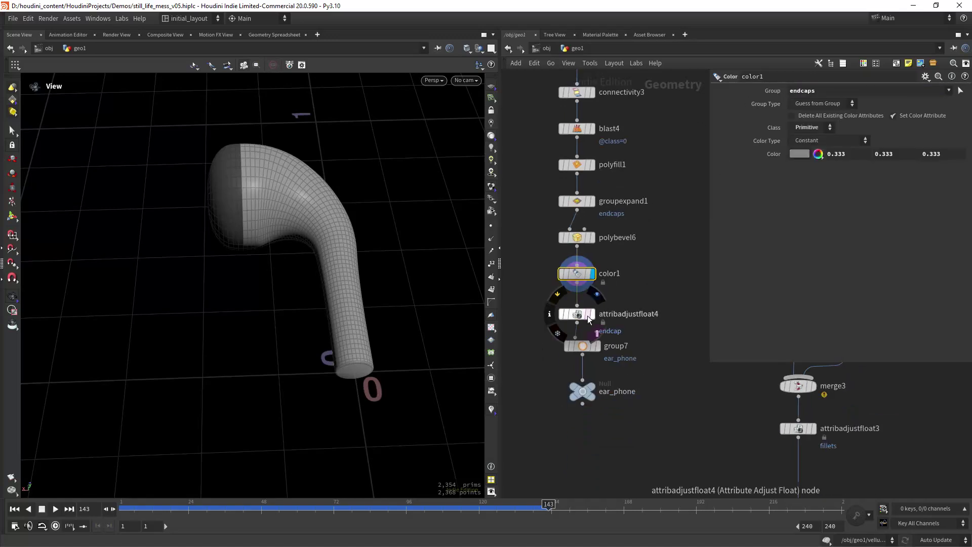
left_click(550, 313)
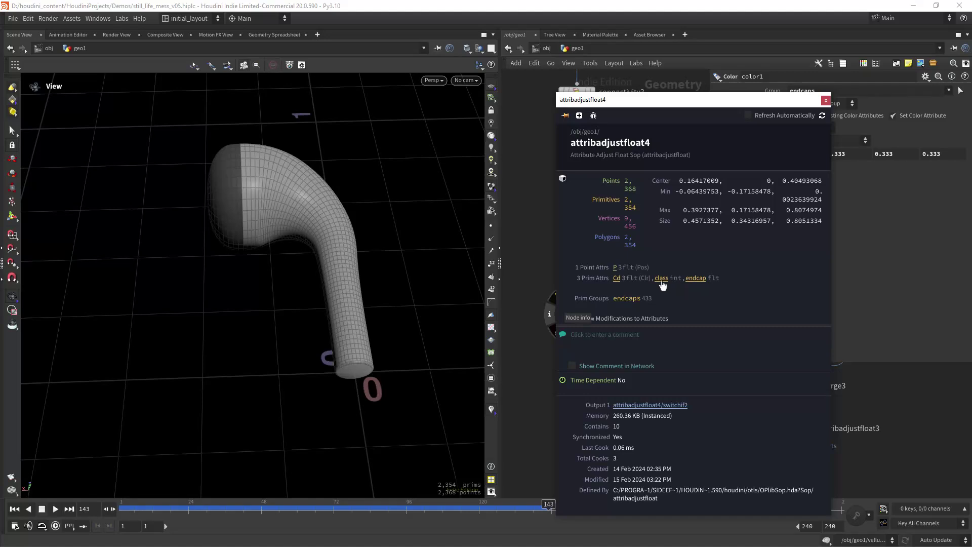
left_click(662, 279)
left_click(662, 279)
left_click(697, 280)
left_click(697, 280)
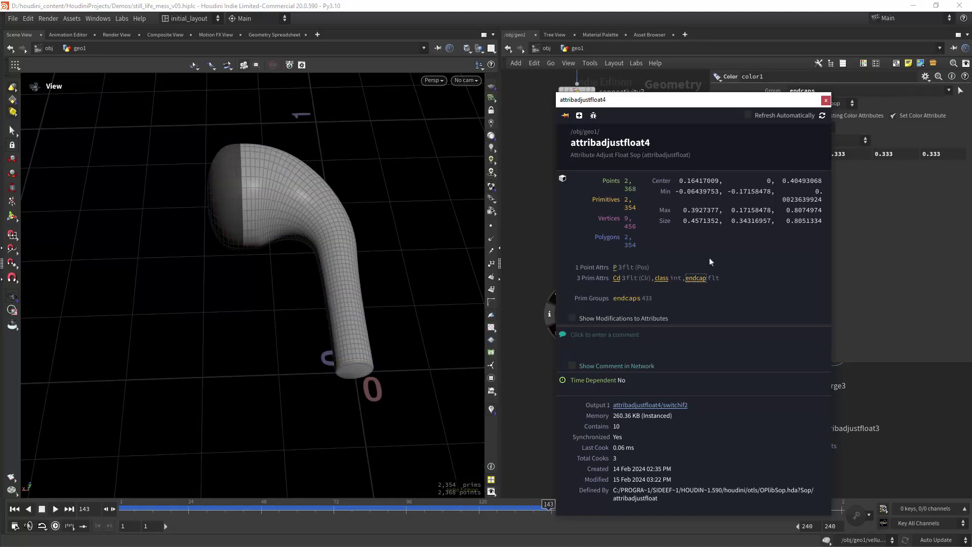
left_click(825, 101)
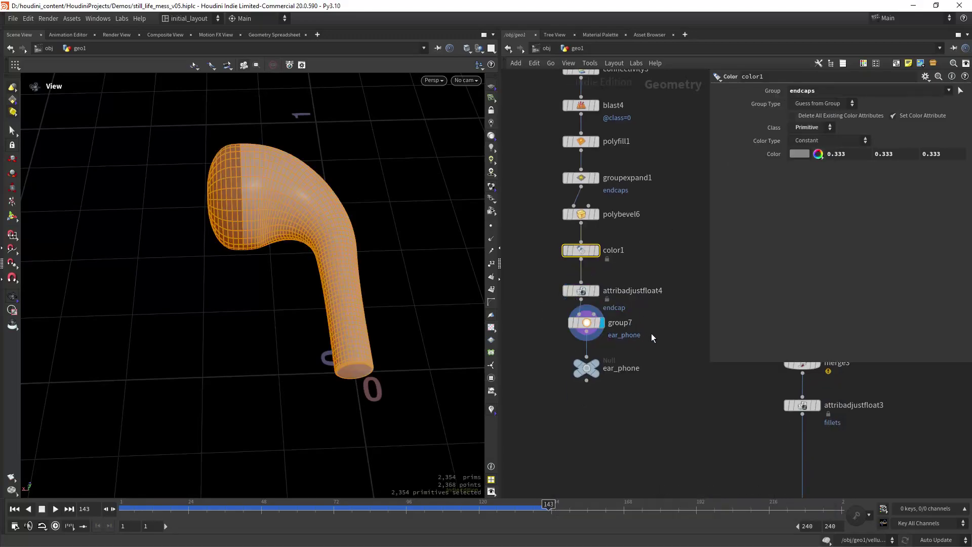
Display the connector null's output, frame it in the viewport and examine the whole jack model
scroll(651, 335, "down", 7)
middle_click_drag(639, 369, 559, 394)
scroll(596, 391, "up", 4)
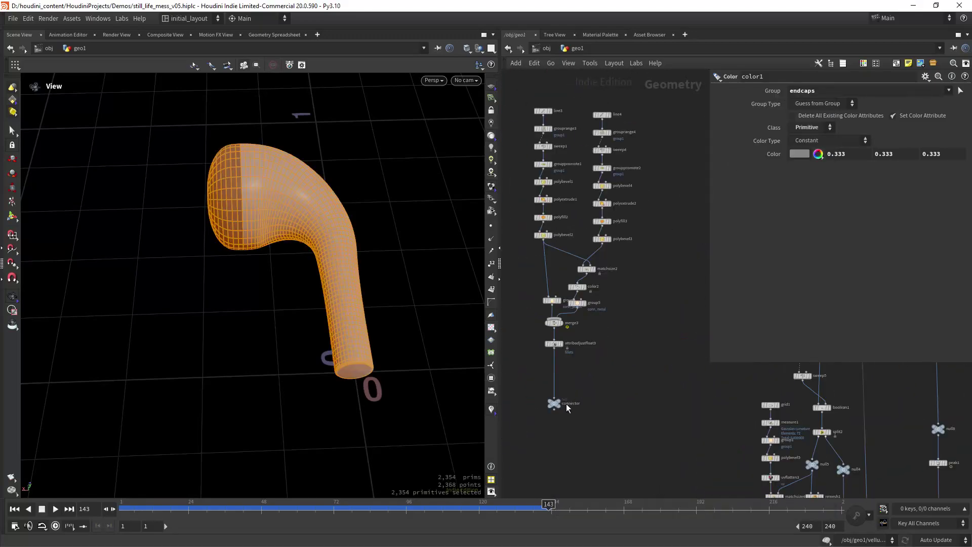
left_click(567, 406)
key("f")
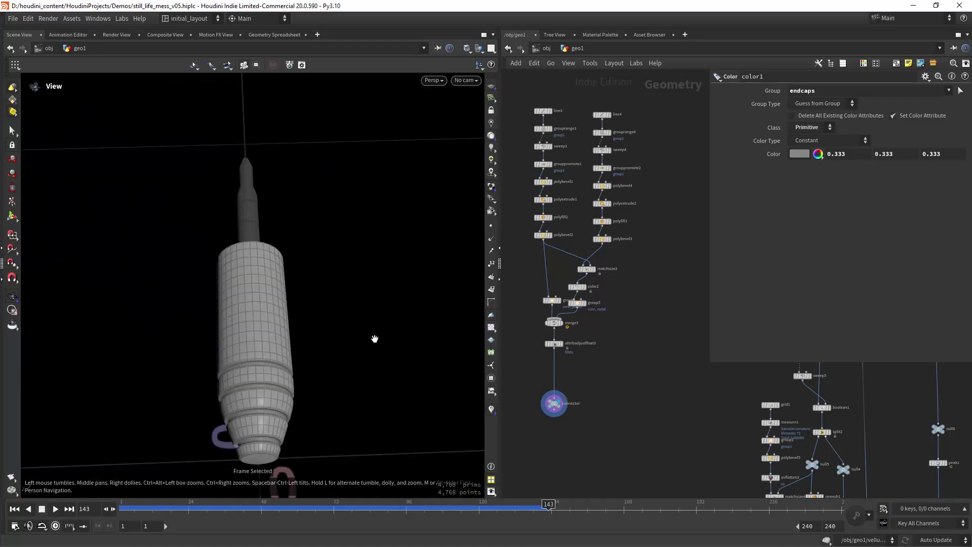
left_click_drag(328, 329, 337, 355)
right_click_drag(337, 356, 363, 282)
middle_click_drag(363, 282, 332, 300)
right_click_drag(332, 300, 310, 329)
middle_click_drag(310, 329, 342, 326)
middle_click_drag(563, 206, 619, 251)
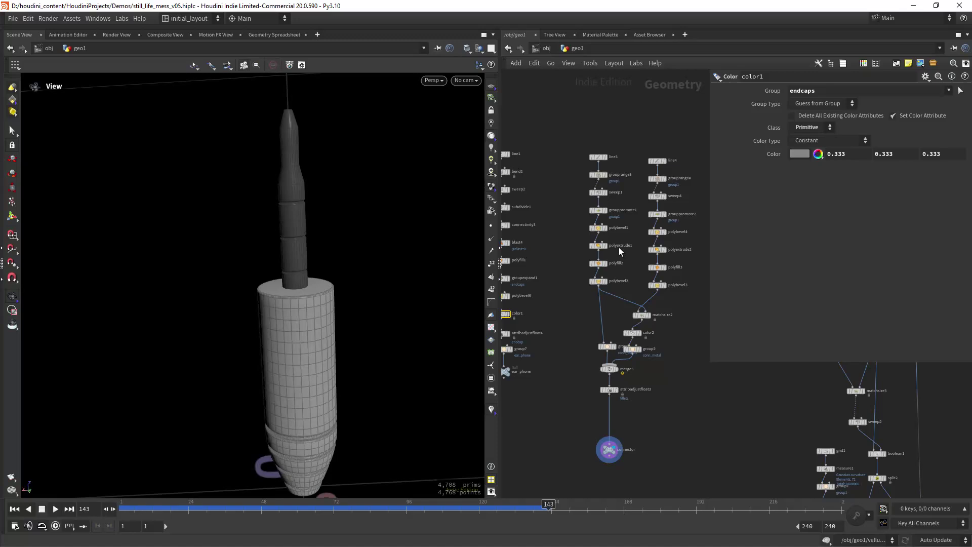
Display the line3 output at the start of the connector chain with its points shown in the viewport
scroll(613, 185, "up", 3)
left_click(629, 134)
scroll(361, 327, "up", 5)
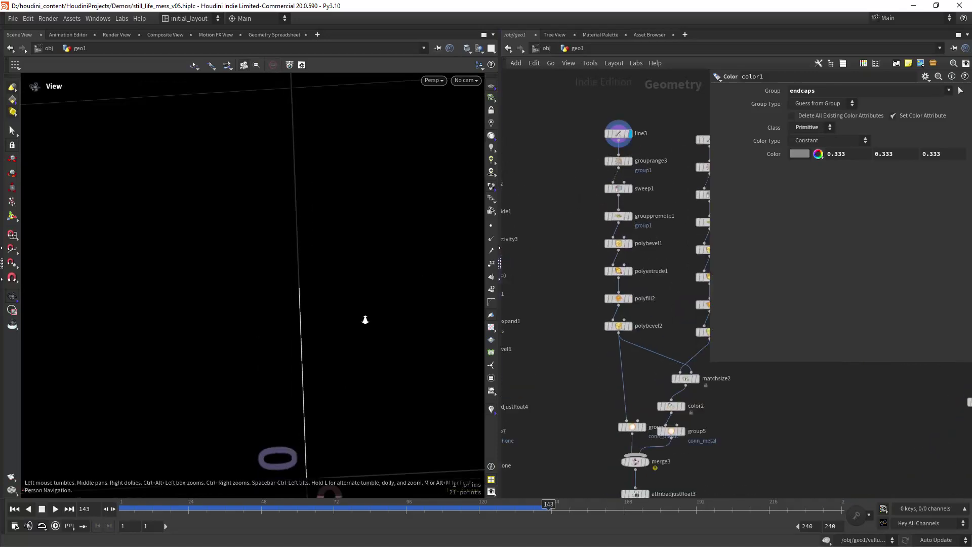
left_click(490, 228)
left_click_drag(347, 380, 469, 253)
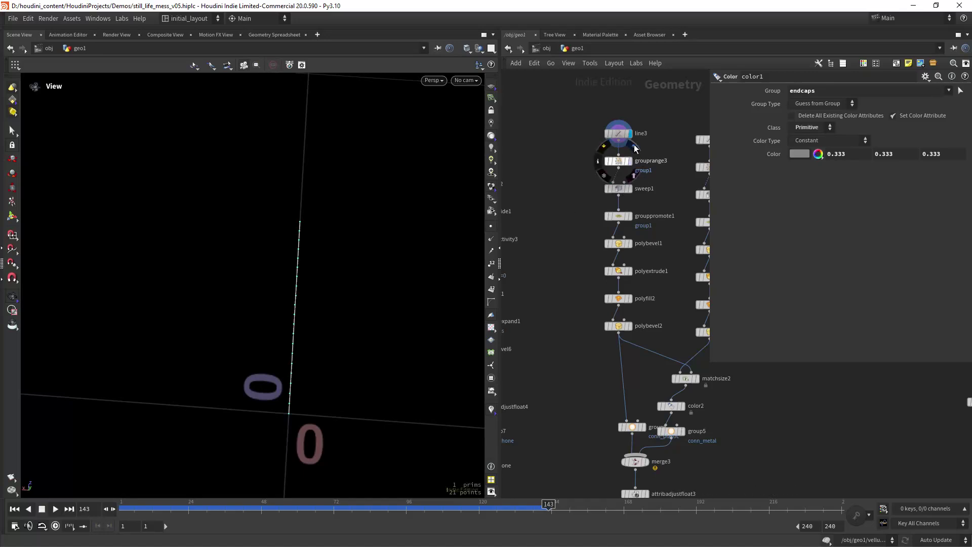
Display the grouprange3 output and examine its End and Range Filter settings for group1
left_click(630, 161)
left_click_drag(332, 355, 394, 308)
left_click(653, 161)
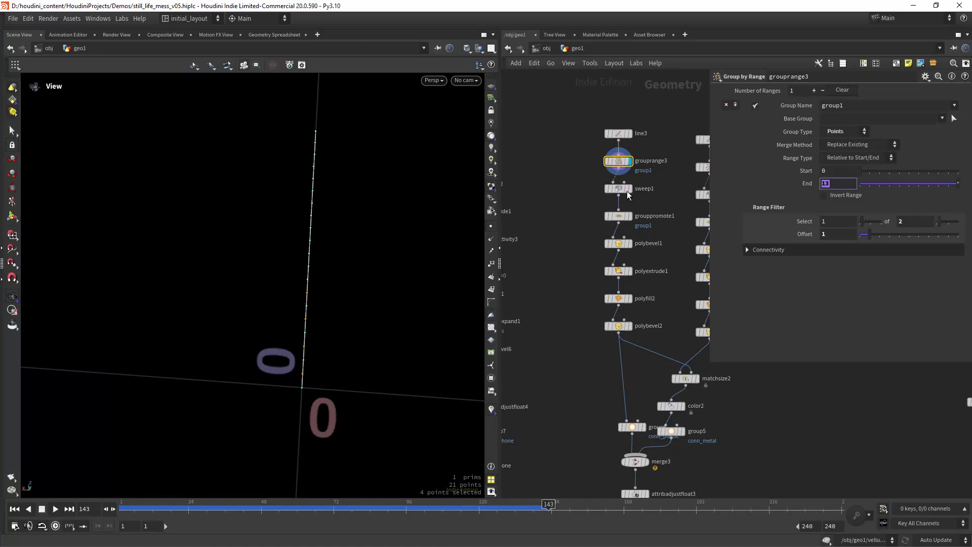
left_click(915, 222)
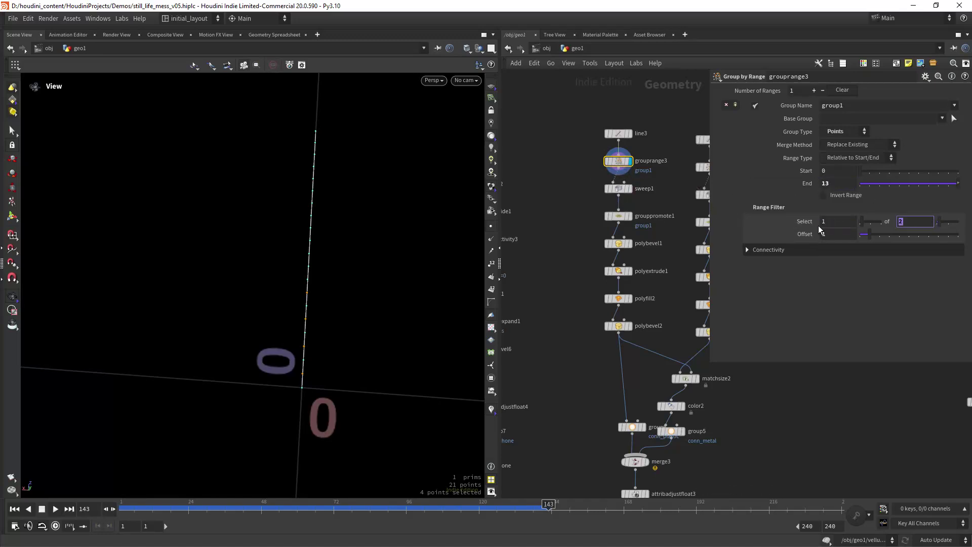
Display the sweep1 and grouppromote1 outputs in turn, showing the sweep's tube settings and group1's promotion to edges
left_click(627, 188)
left_click(618, 191)
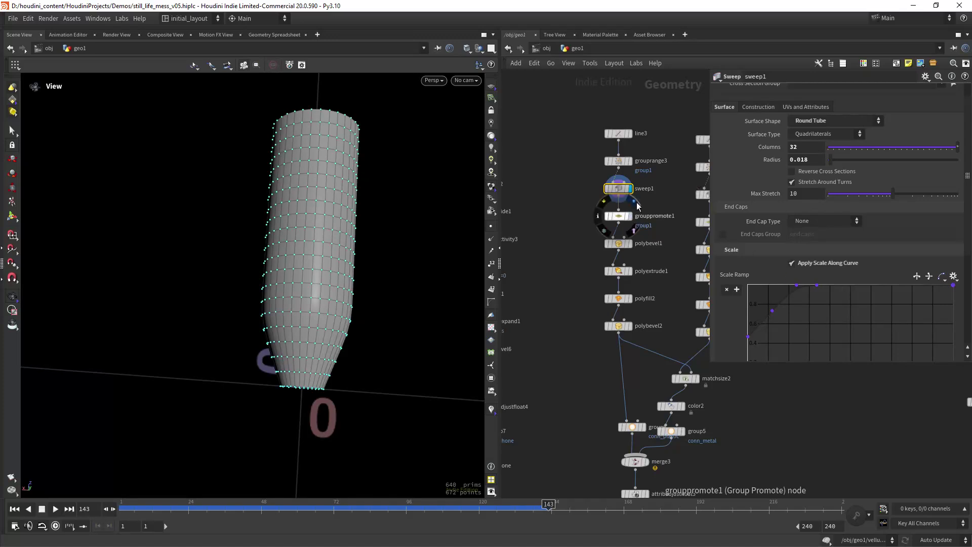
left_click(618, 216)
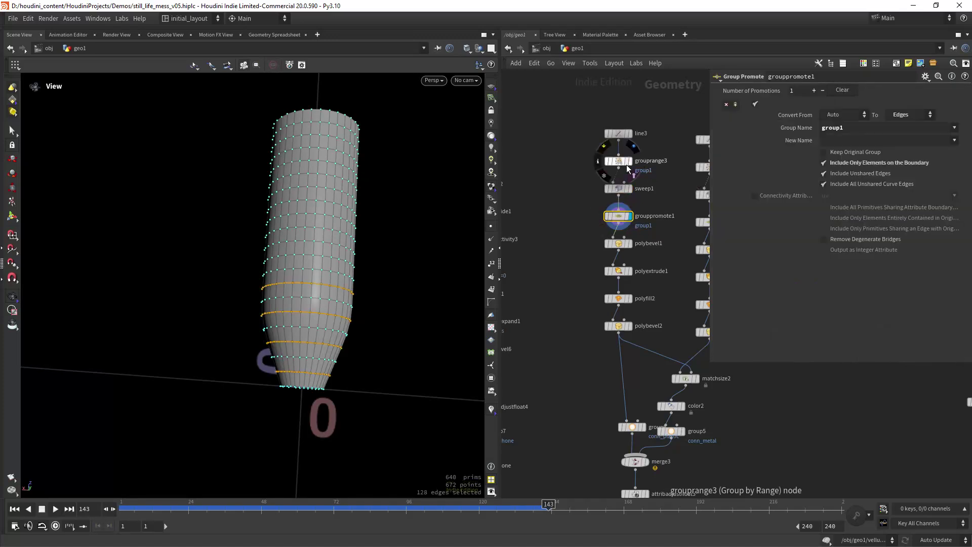
Display the polybevel1 and polyextrude1 outputs in turn and show their group1 and edgefilletpolys settings
left_click(619, 244)
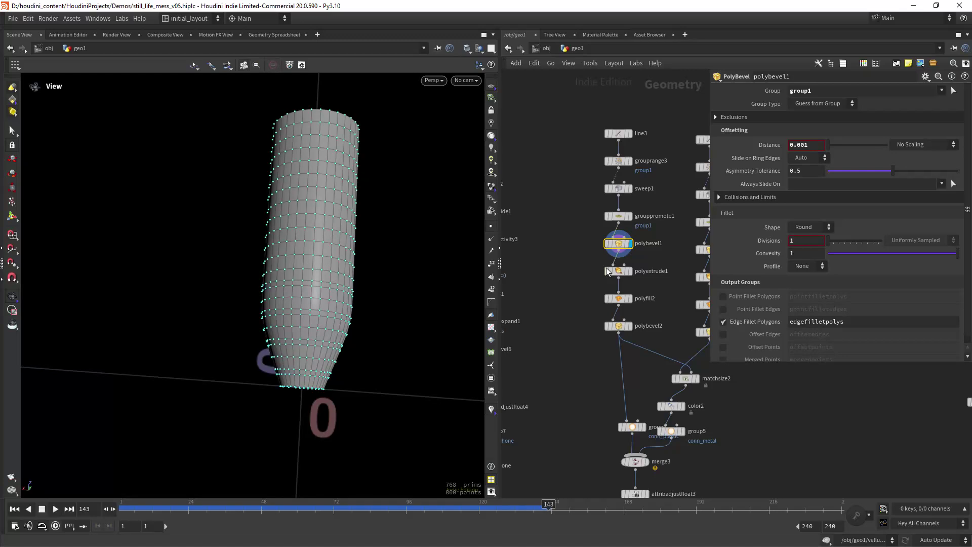
left_click(628, 271)
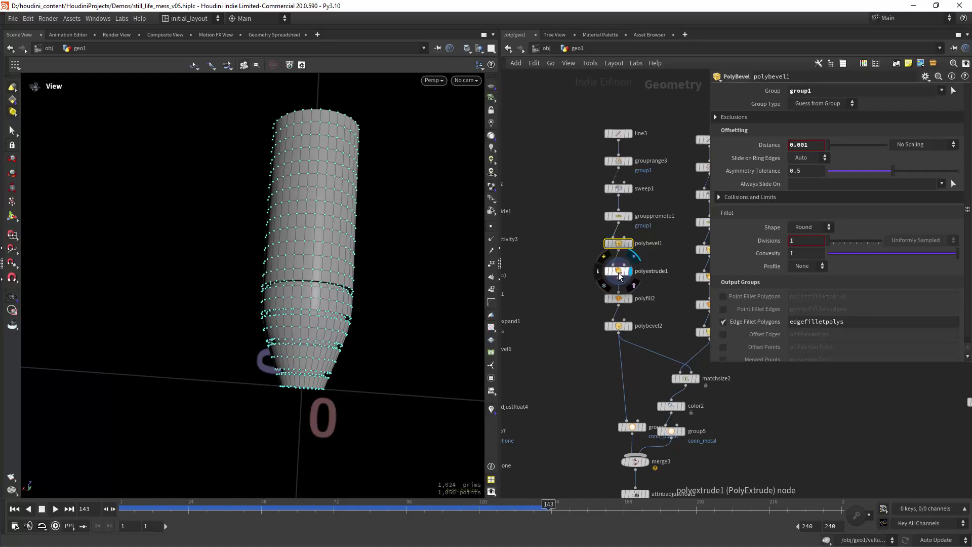
left_click(619, 273)
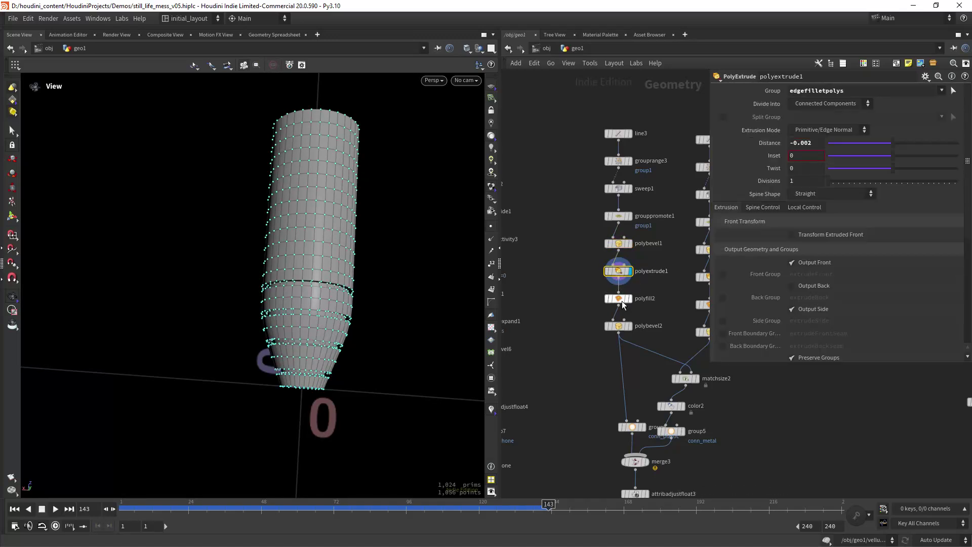
Display the polybevel2 output with the point markers hidden and examine the grooved connector body
left_click(628, 326)
left_click(493, 253)
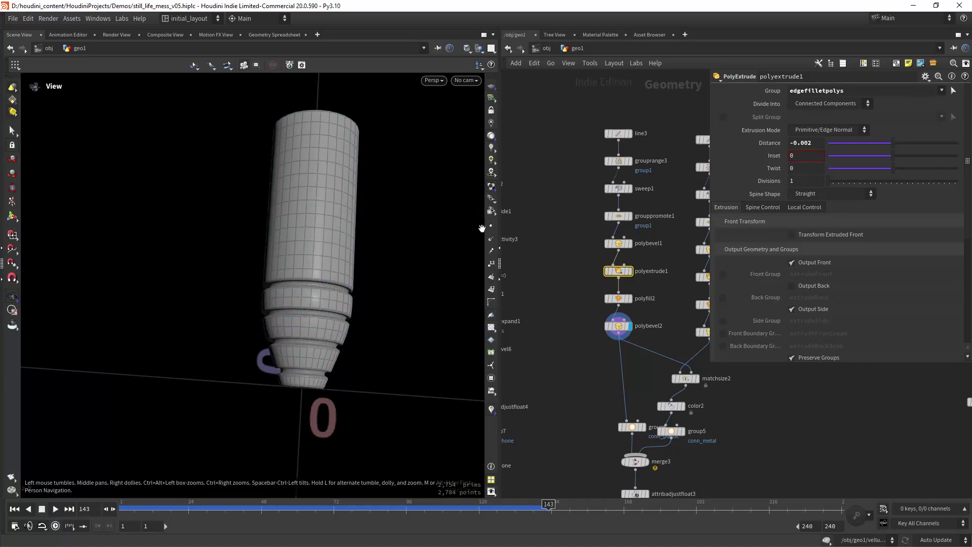
left_click_drag(378, 310, 378, 322)
Display the polybevel3 output at the end of the line4 chain and examine the connector's thin metal pin
scroll(670, 317, "down", 3)
middle_click_drag(664, 316, 560, 338)
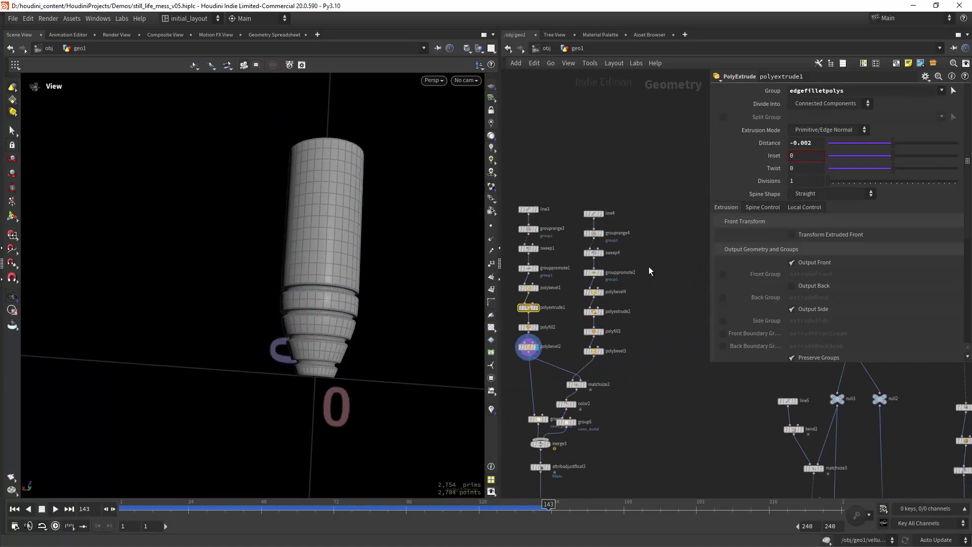
scroll(650, 268, "up", 2)
middle_click_drag(648, 257, 666, 234)
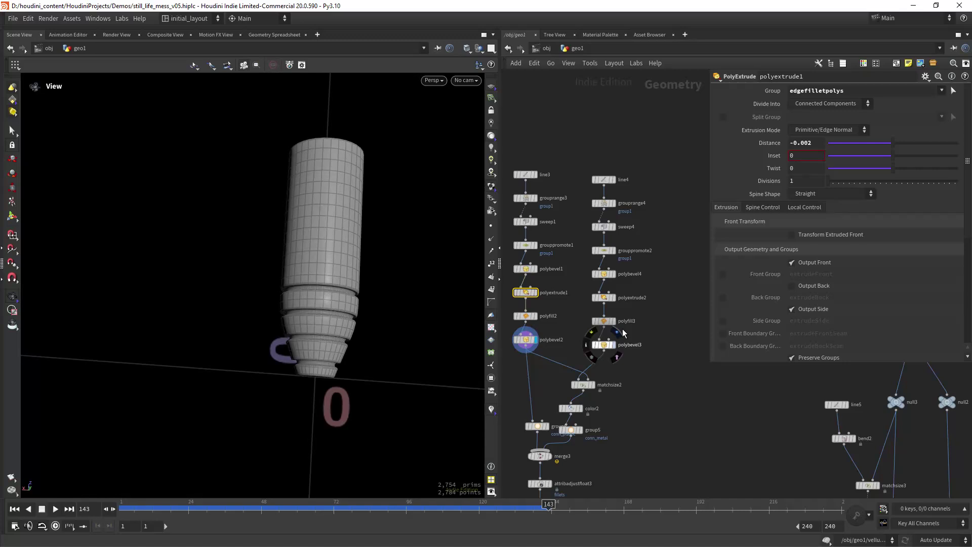
left_click(612, 345)
left_click_drag(406, 325, 366, 342)
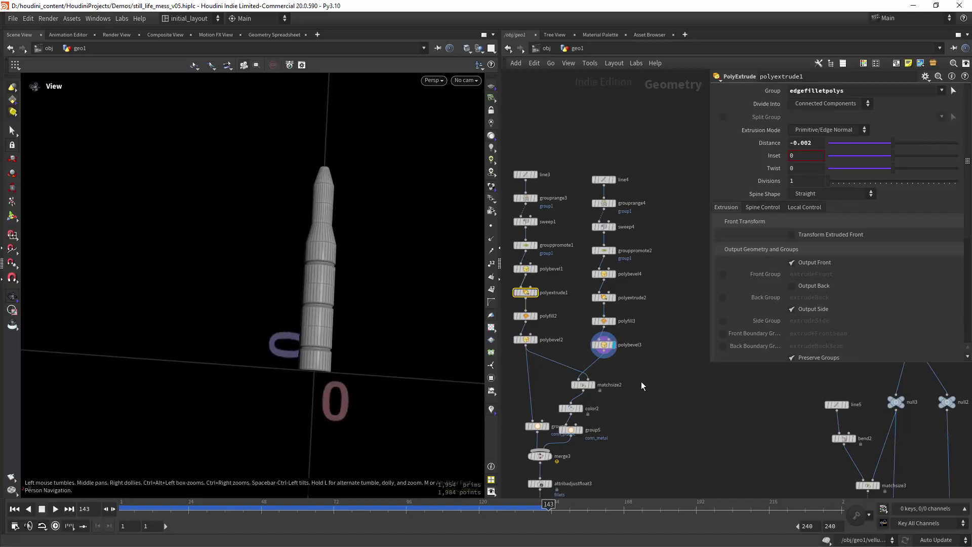
middle_click_drag(635, 381, 618, 292)
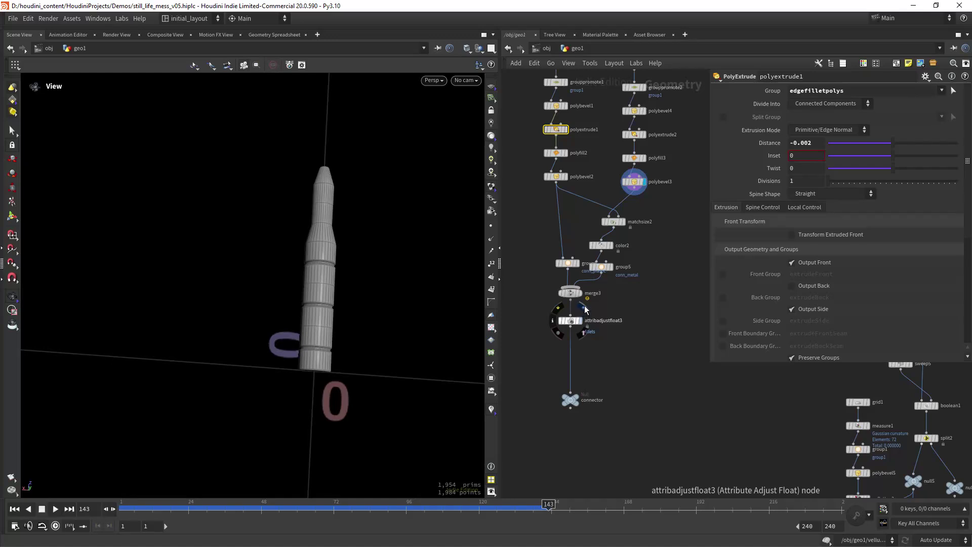
Display the attribadjustfloat3 and connector outputs in turn and examine the assembled jack with its body and pin
left_click(585, 310)
left_click_drag(417, 294, 414, 338)
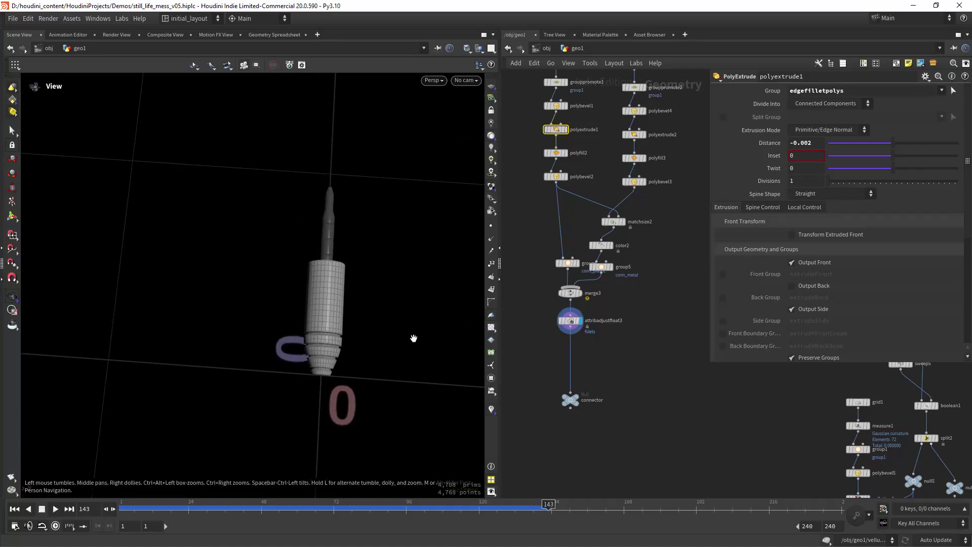
left_click(570, 400)
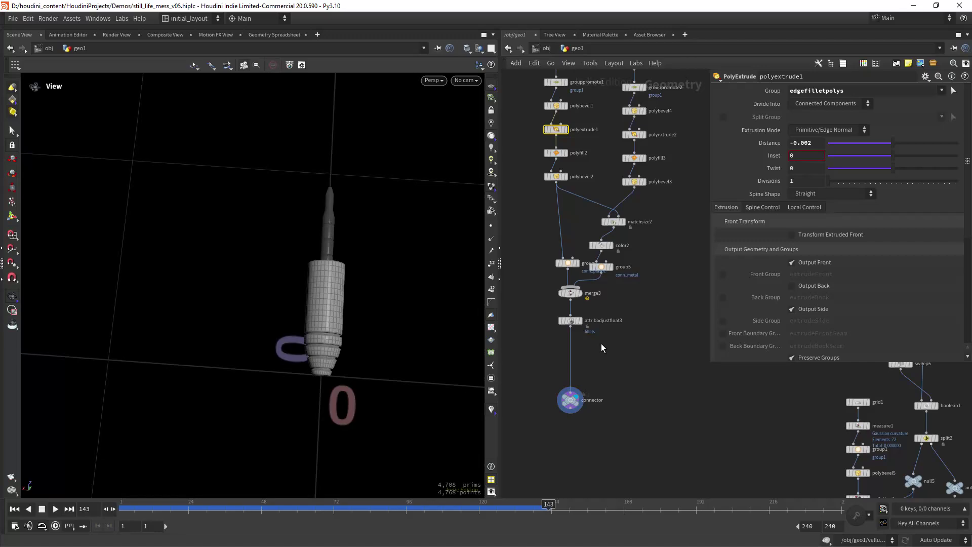
Open the node info of attribadjustfloat3 and visualise its fillets attribute on the connector
middle_click(563, 321)
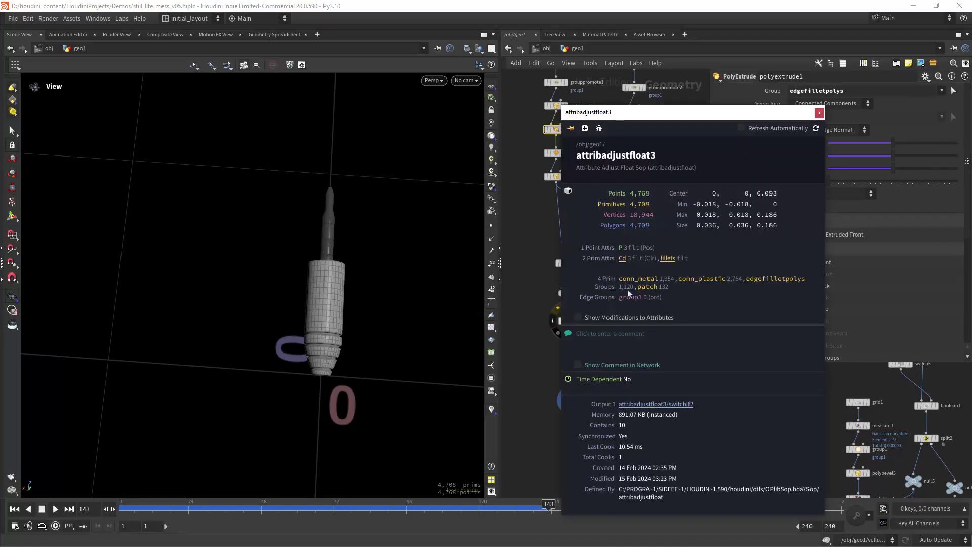
left_click(668, 259)
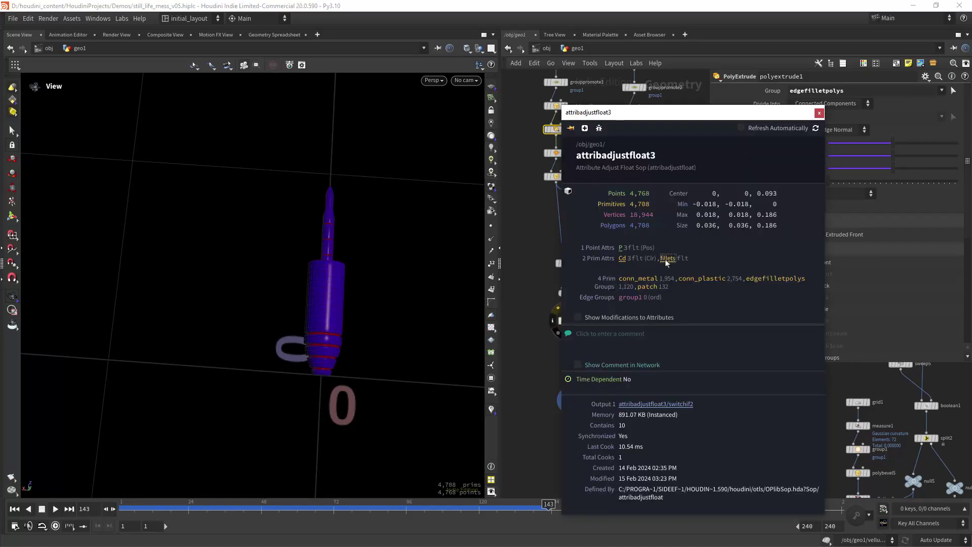
left_click(819, 115)
Display the final earphones output below soften_normals1 and examine the complete tangled earphones with the jack attached
scroll(614, 340, "down", 5)
middle_click_drag(573, 403, 658, 294)
scroll(595, 332, "up", 4)
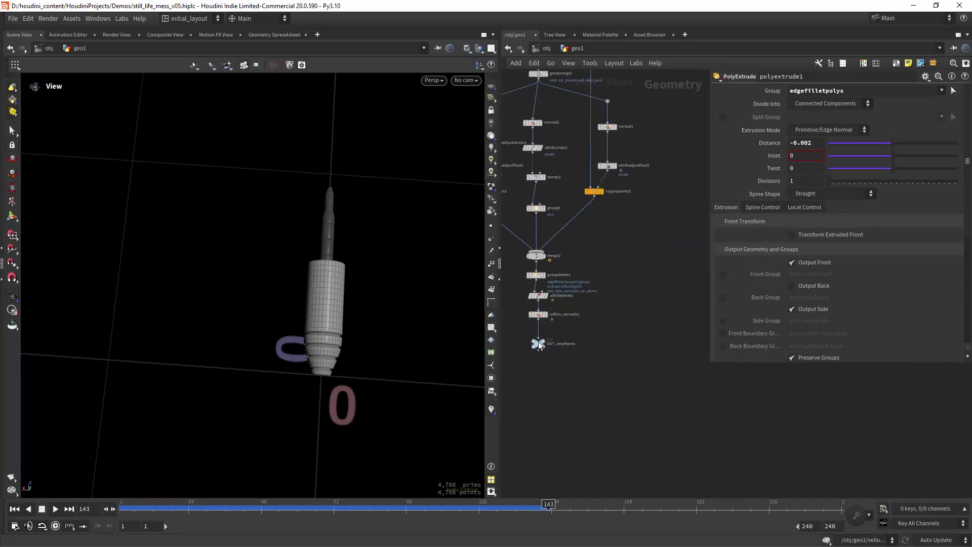
left_click(550, 334)
right_click_drag(302, 367, 386, 393)
middle_click_drag(386, 394, 263, 344)
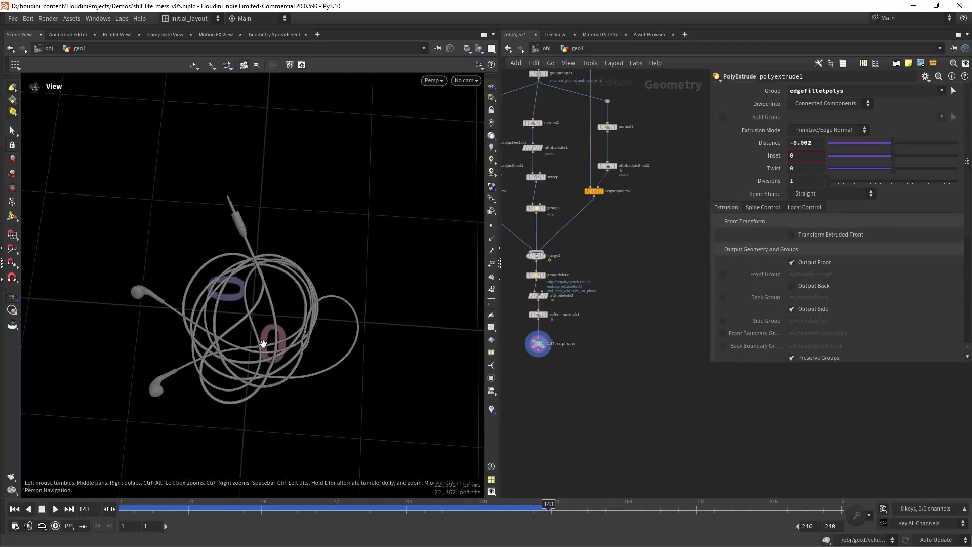
right_click_drag(264, 344, 338, 352)
left_click_drag(339, 351, 319, 332)
right_click_drag(319, 332, 364, 283)
middle_click_drag(363, 283, 350, 325)
right_click_drag(350, 326, 286, 328)
middle_click_drag(286, 328, 300, 348)
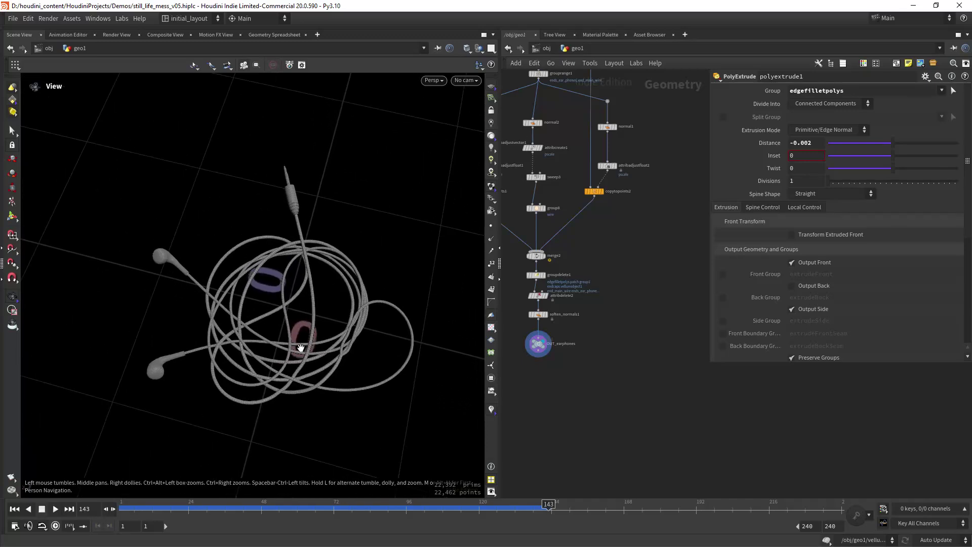
mouse_move(300, 348)
left_mouse_down()
mouse_move(303, 334)
mouse_move(311, 350)
mouse_move(294, 337)
mouse_move(316, 338)
left_mouse_up()
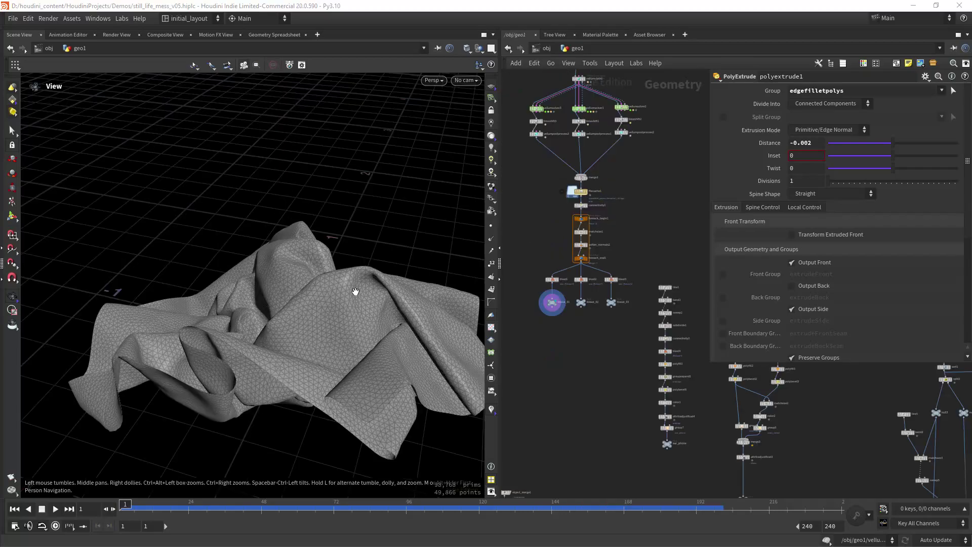
Examine the three final crumpled cloth outputs, displaying them in turn from the first to the third
left_click_drag(353, 288, 327, 286)
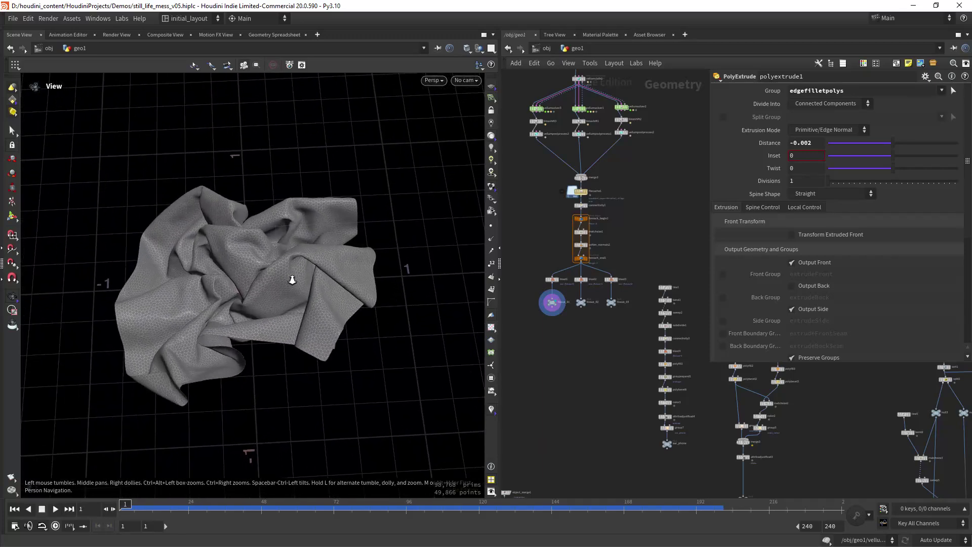
left_click(591, 299)
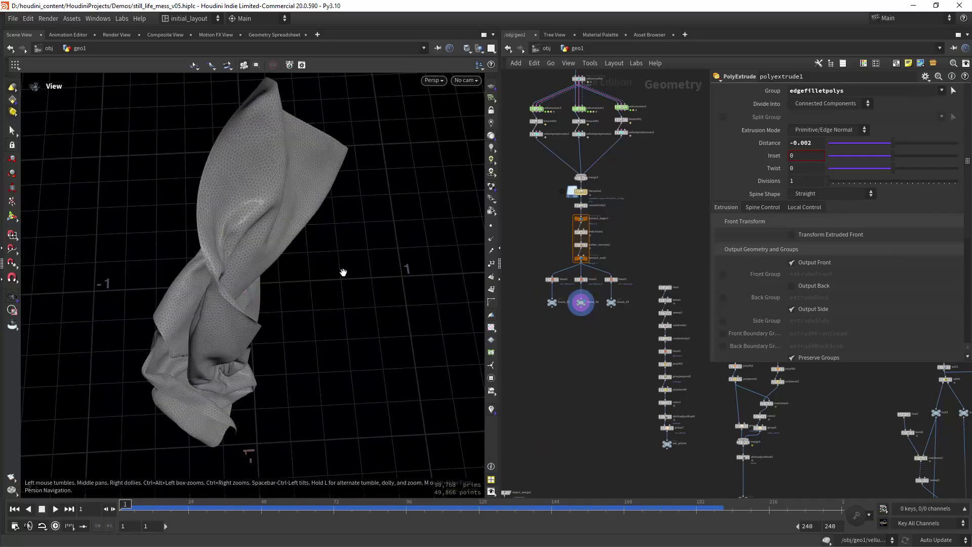
mouse_move(342, 271)
left_mouse_down()
mouse_move(397, 210)
mouse_move(354, 264)
left_mouse_up()
right_click_drag(355, 264, 359, 306)
middle_click_drag(425, 282, 278, 280)
right_click_drag(278, 279, 401, 244)
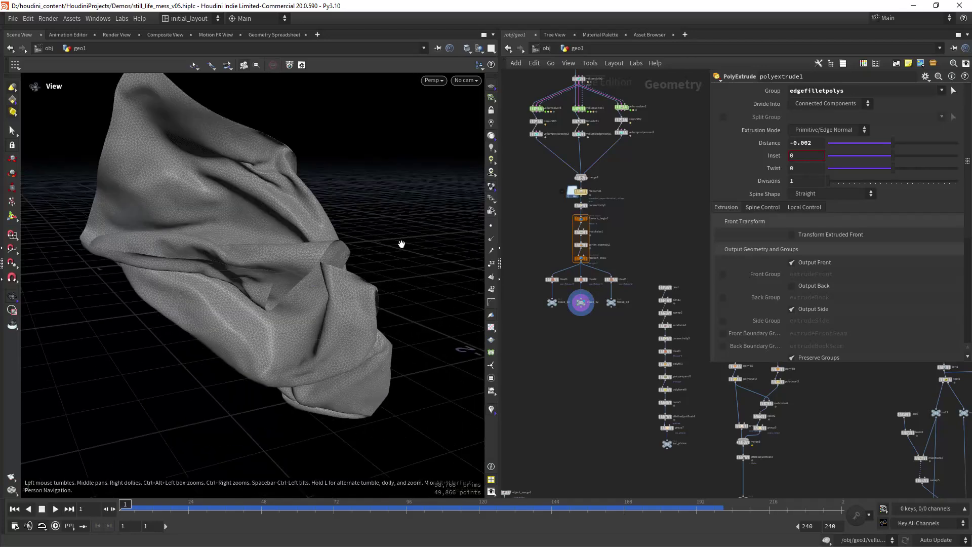
left_click(613, 302)
left_click_drag(354, 278, 234, 273)
Display the planarpatch1 output at the start of the cloth network and show its edge length and size settings
middle_click_drag(624, 134, 614, 265)
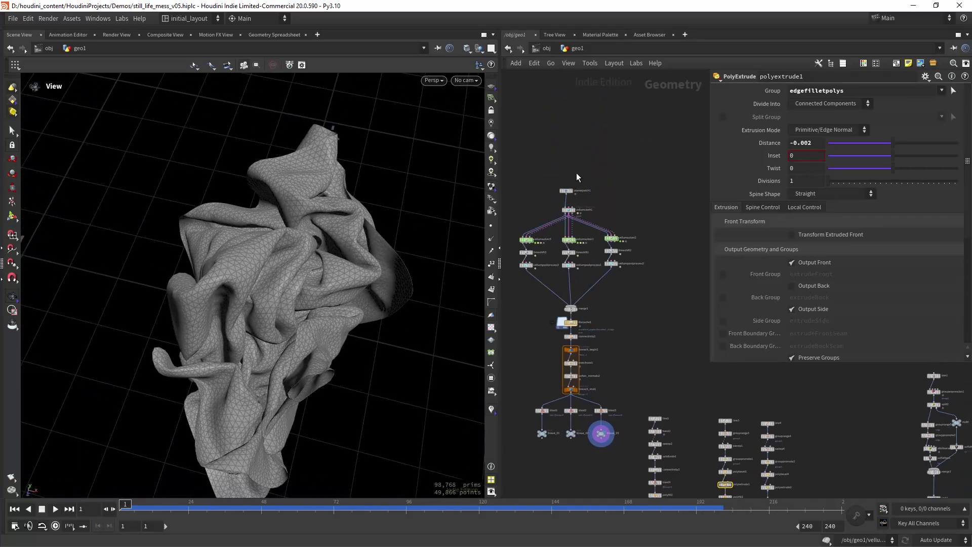
scroll(572, 187, "up", 5)
left_click(586, 192)
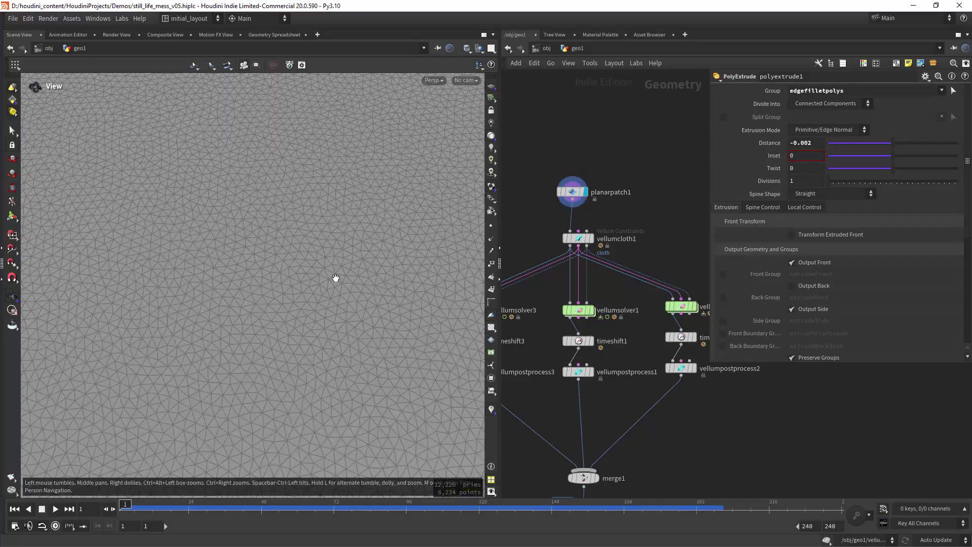
right_click_drag(372, 255, 323, 317)
left_click_drag(323, 317, 328, 296)
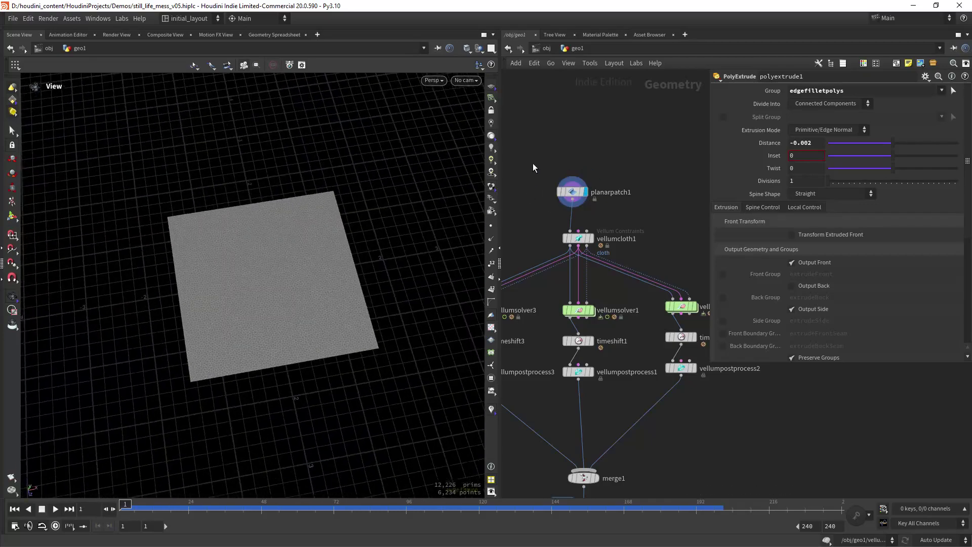
left_click(572, 192)
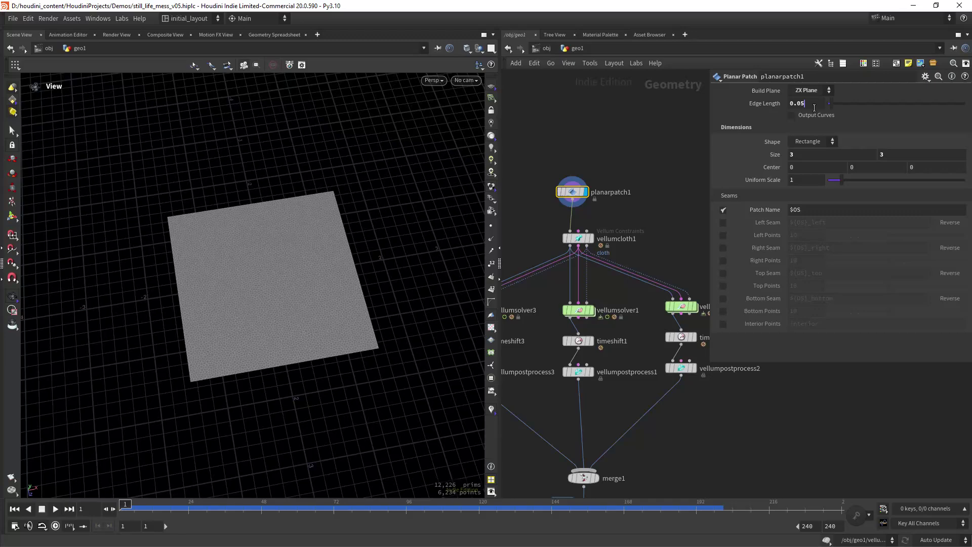
key("Return")
left_click(792, 155)
Display the vellumcloth1 output and show its stretch and bend constraint settings, including the choices for the bend stiffness multiplier
scroll(536, 266, "up", 3)
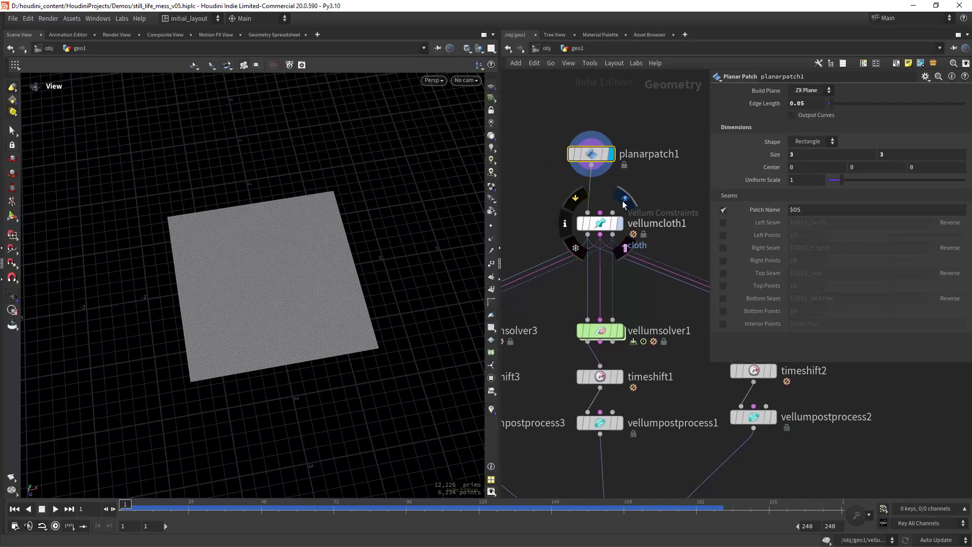
left_click(618, 223)
left_click(609, 223)
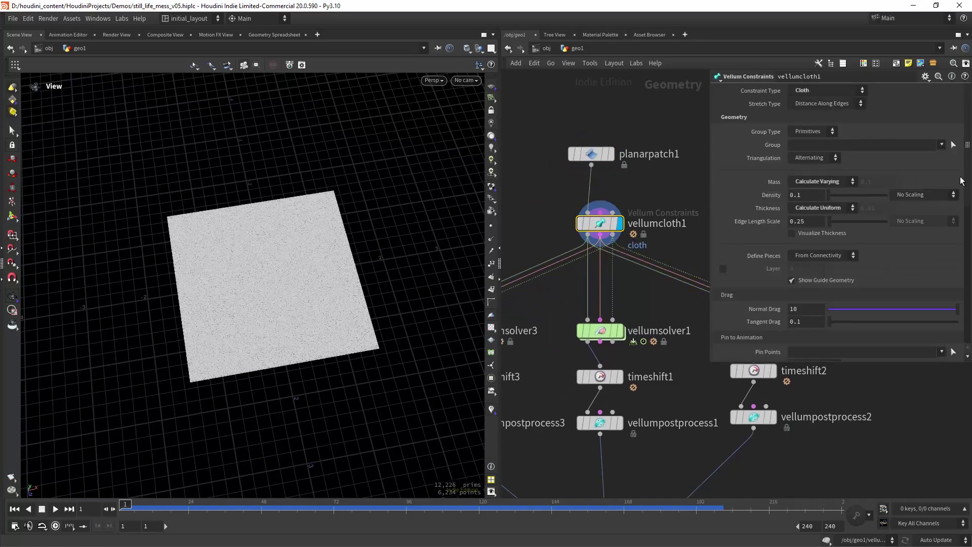
left_click_drag(968, 147, 966, 285)
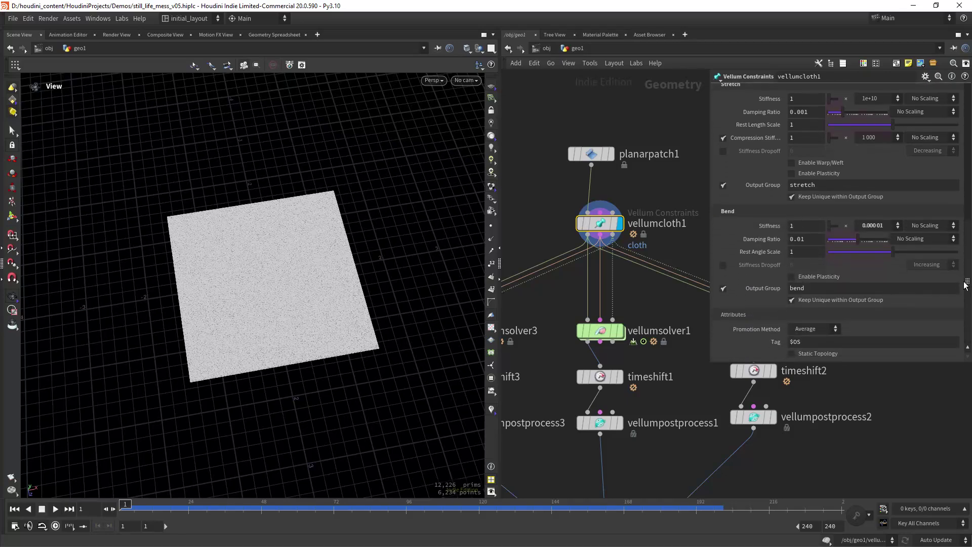
left_click(872, 225)
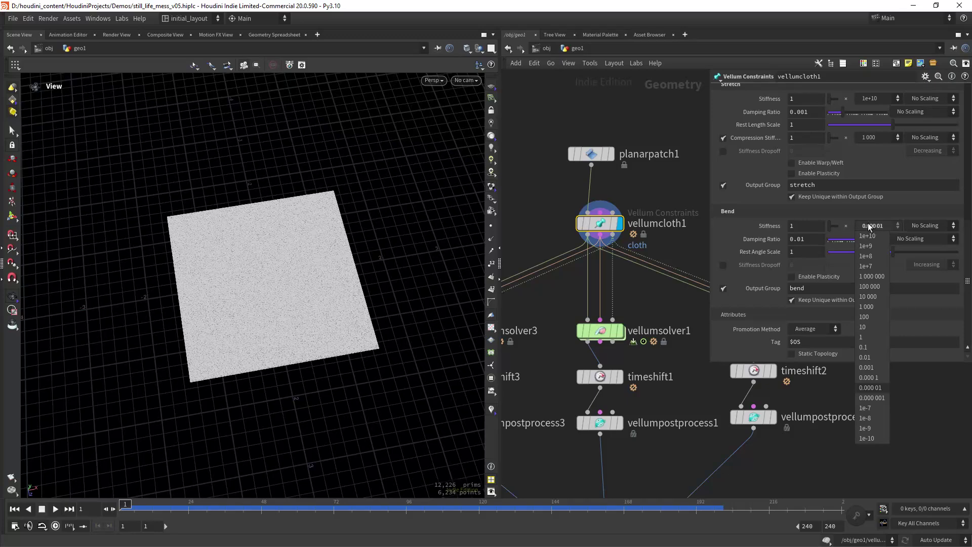
left_click(654, 188)
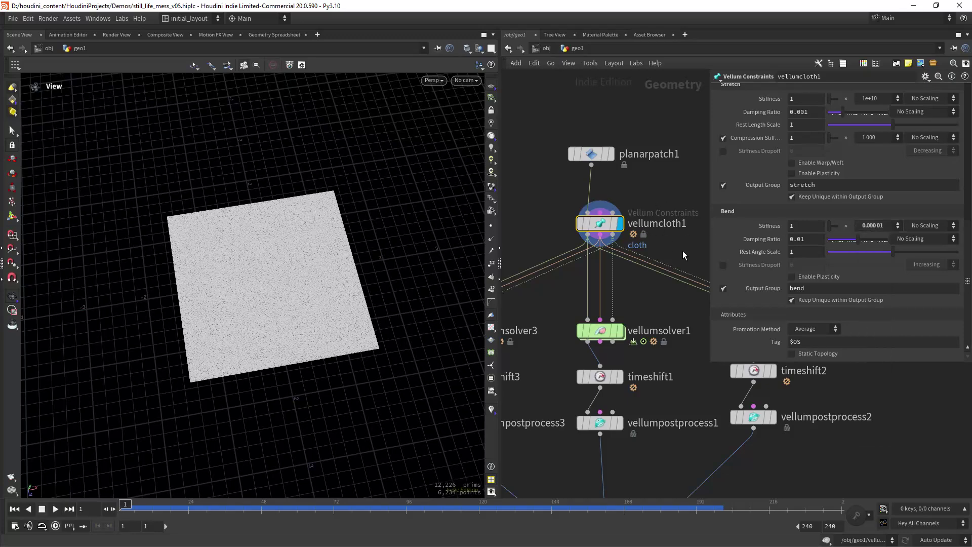
Display vellumsolver3 with its solver settings, play the cloth simulation and stop it at frame 195
scroll(682, 251, "down", 5)
scroll(597, 277, "up", 3)
middle_click_drag(654, 282, 682, 242)
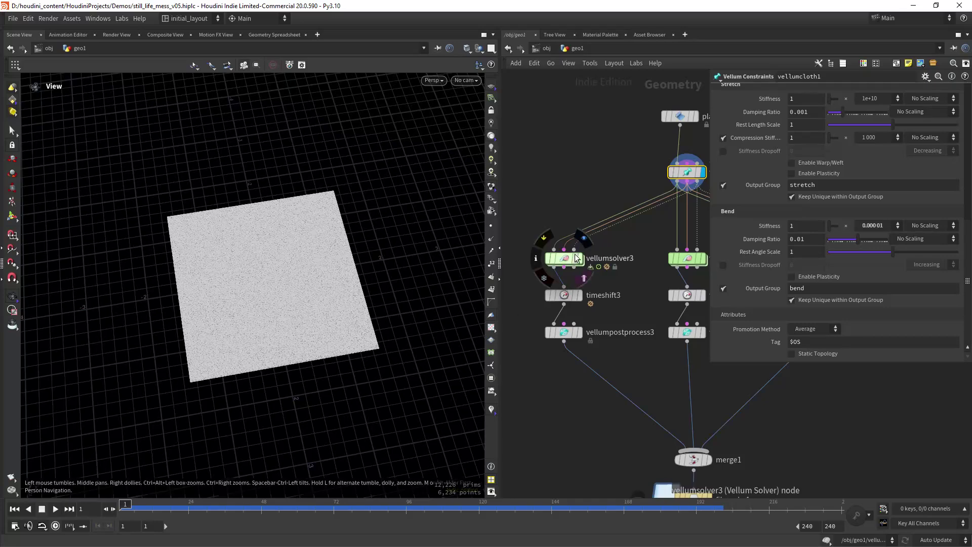
left_click(581, 253)
left_click(564, 258)
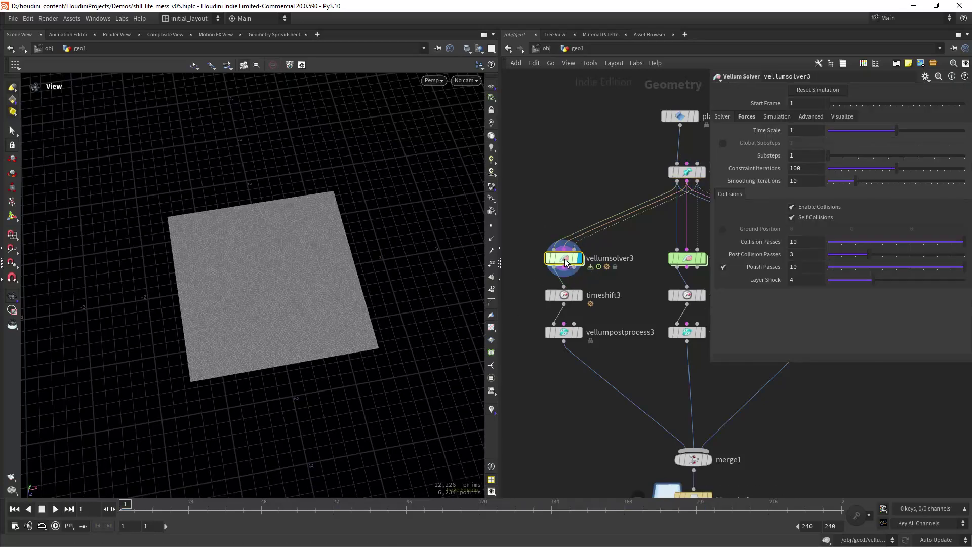
left_click(55, 509)
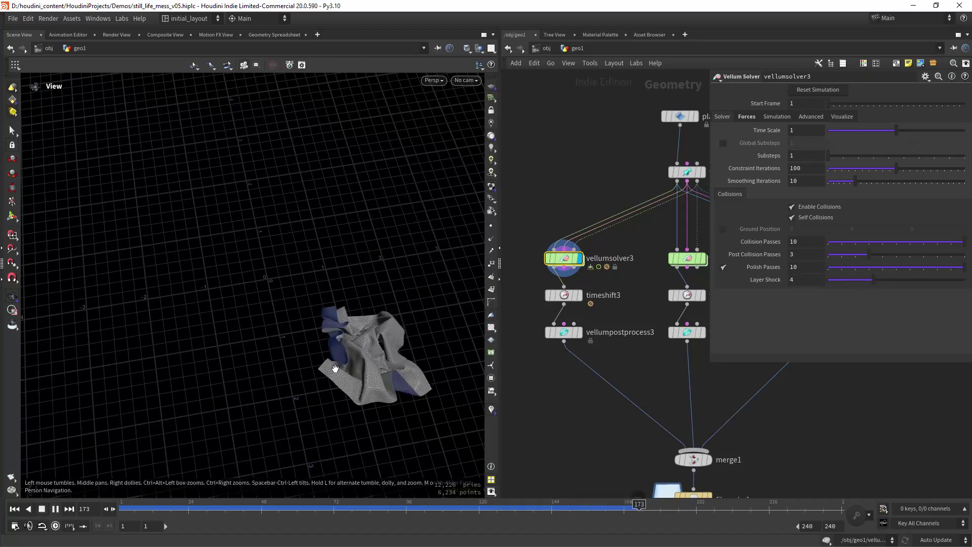
left_click(41, 509)
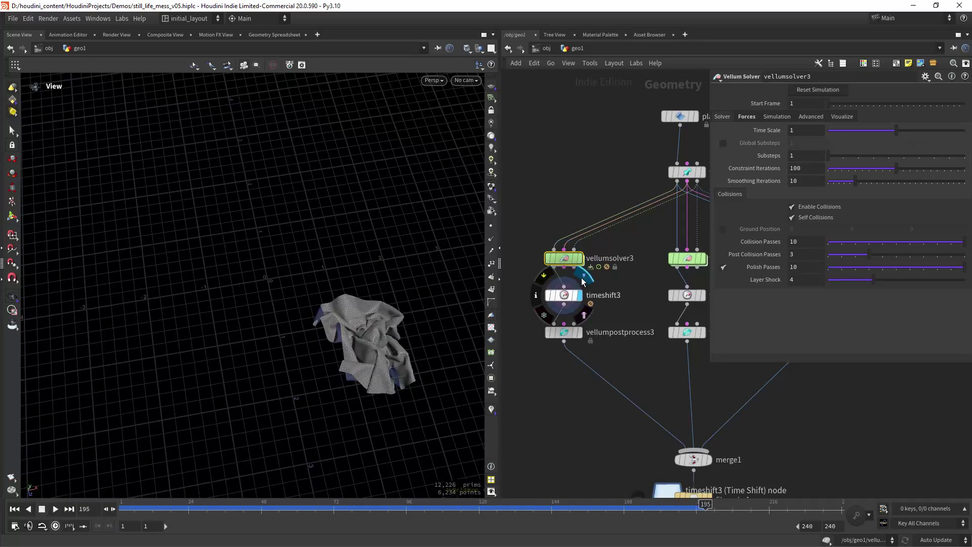
Display the timeshift3 output, show its frame setting and examine the frozen crumpled cloth
left_click(569, 295)
scroll(419, 299, "up", 3)
left_click_drag(418, 299, 299, 306)
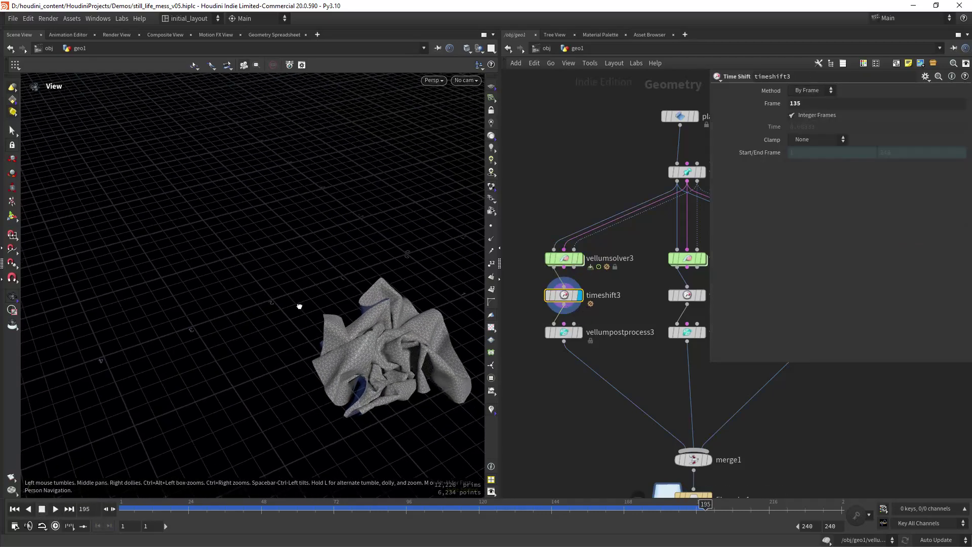
middle_click_drag(428, 349, 316, 311)
left_click_drag(316, 310, 336, 265)
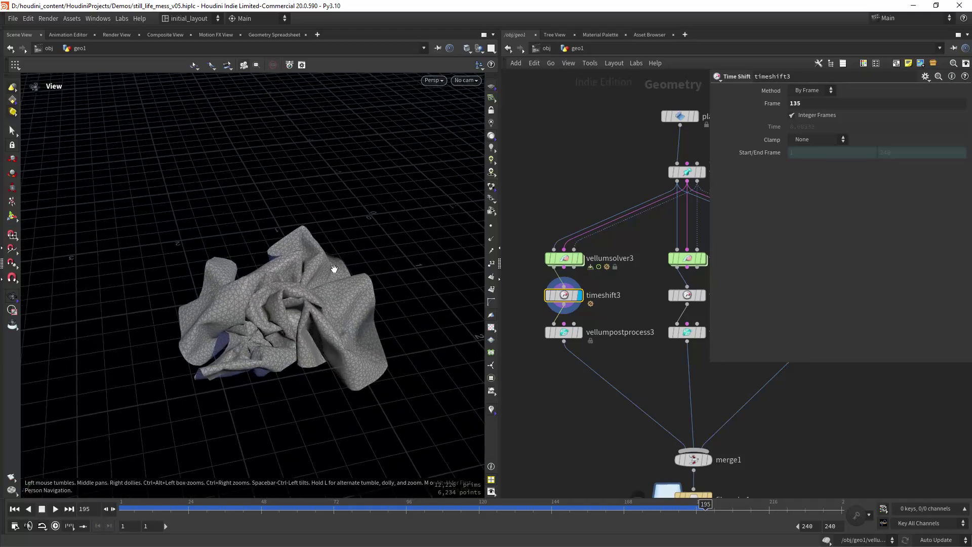
Enter the forces network inside vellumsolver3 and show the force scale of popattract1
mouse_move(562, 295)
double_click(572, 260)
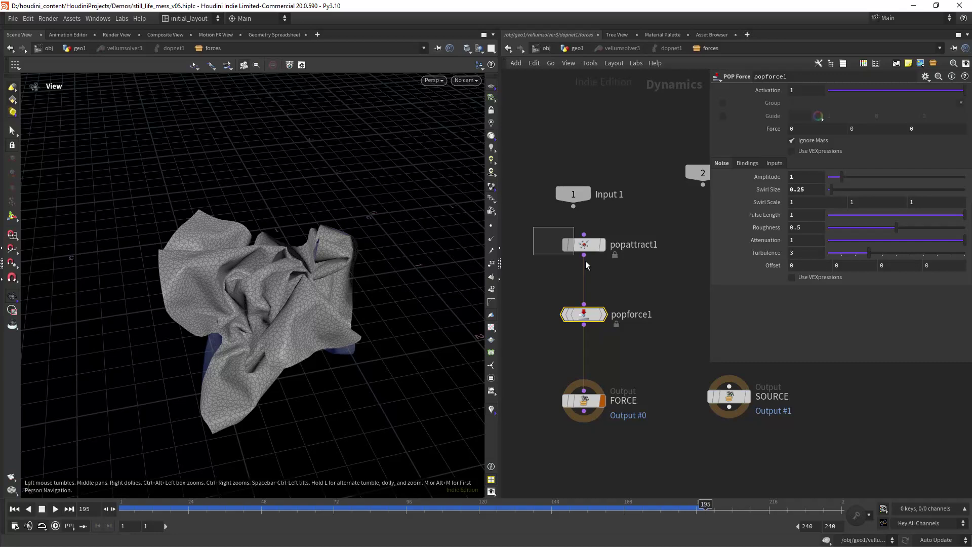
left_click(585, 247)
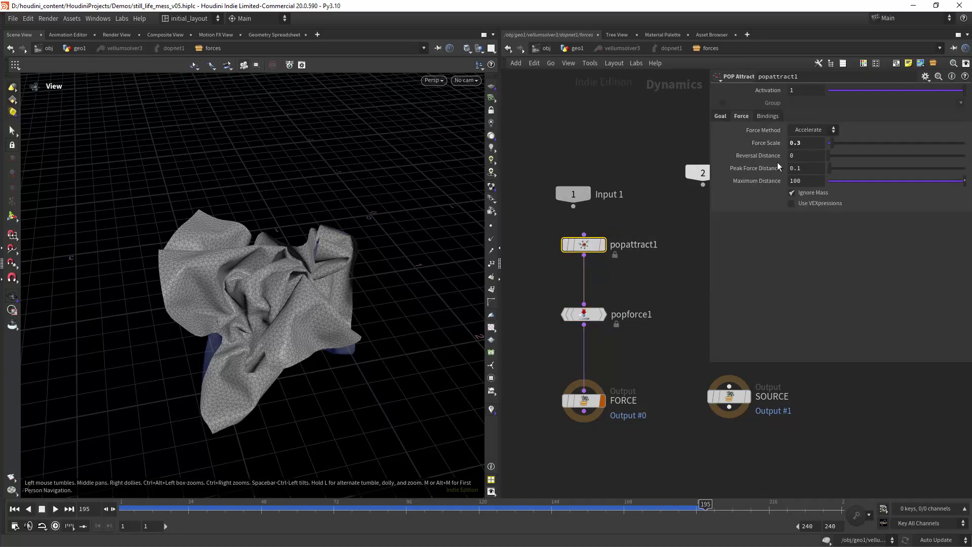
left_click_drag(794, 143, 790, 145)
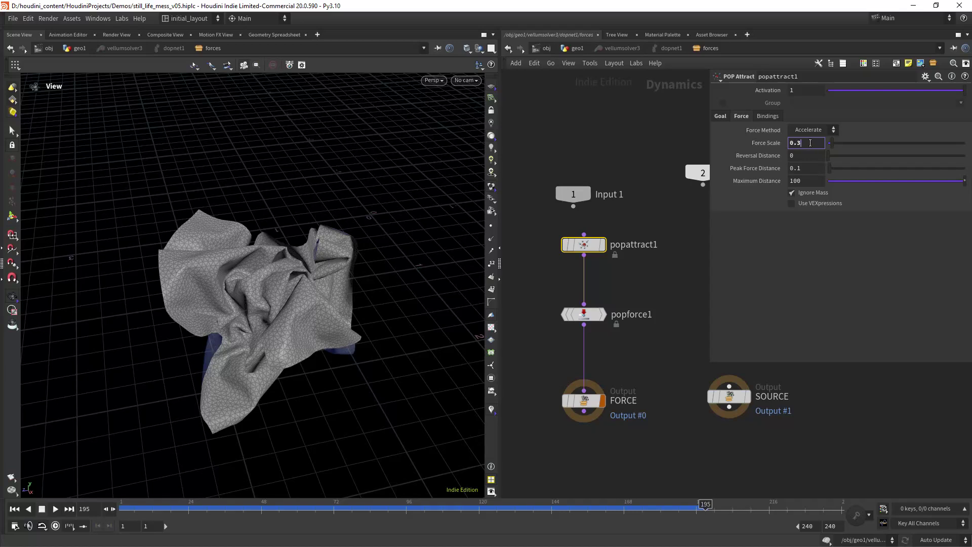
Show popattract1's goal position settings and examine where the cloth sits relative to the grid origin
left_click(721, 117)
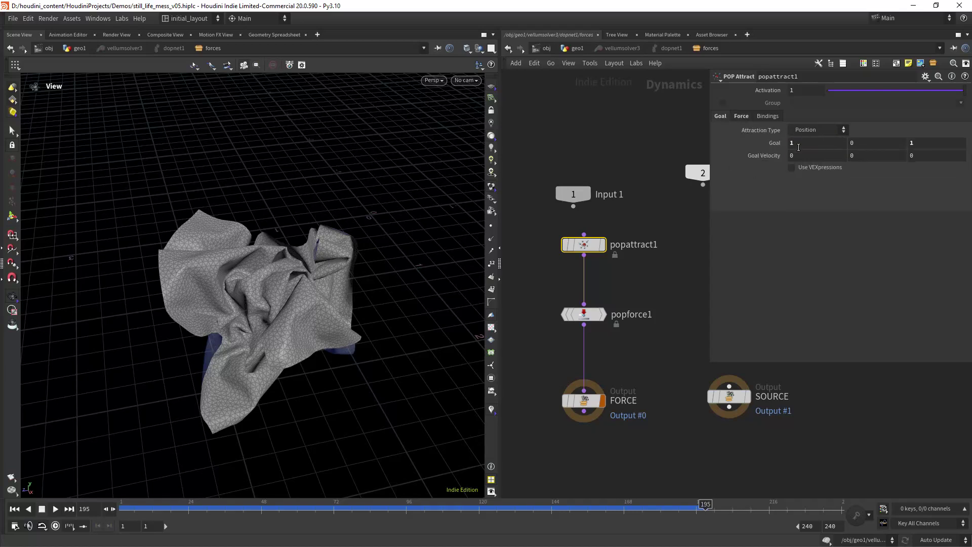
left_click(820, 142)
left_click(918, 144)
left_click(795, 146)
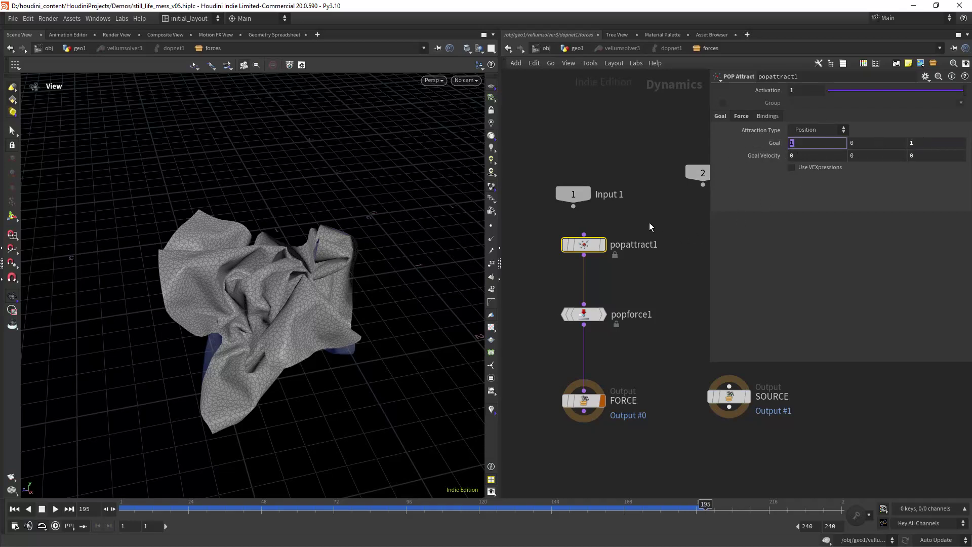
right_click_drag(364, 347, 141, 376)
left_click_drag(292, 364, 260, 389)
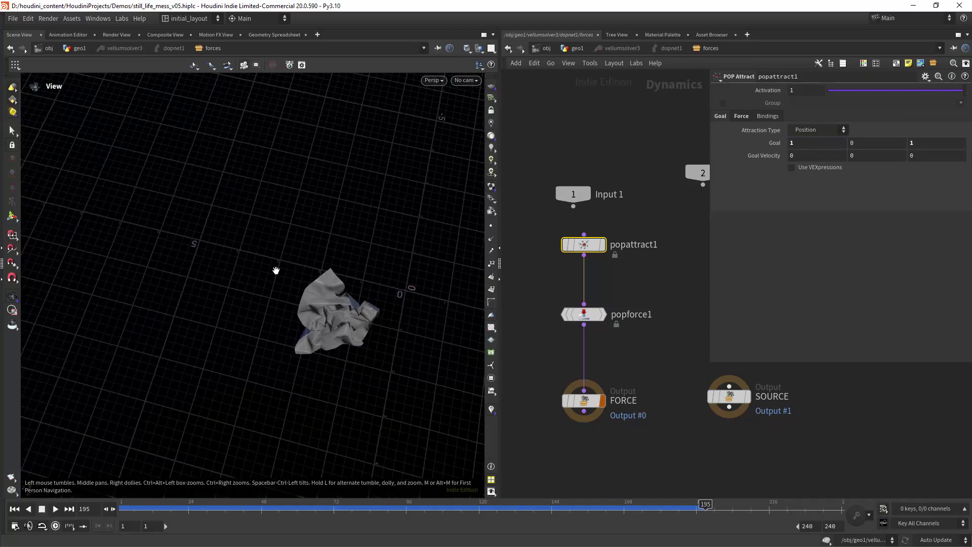
middle_click_drag(386, 363, 332, 348)
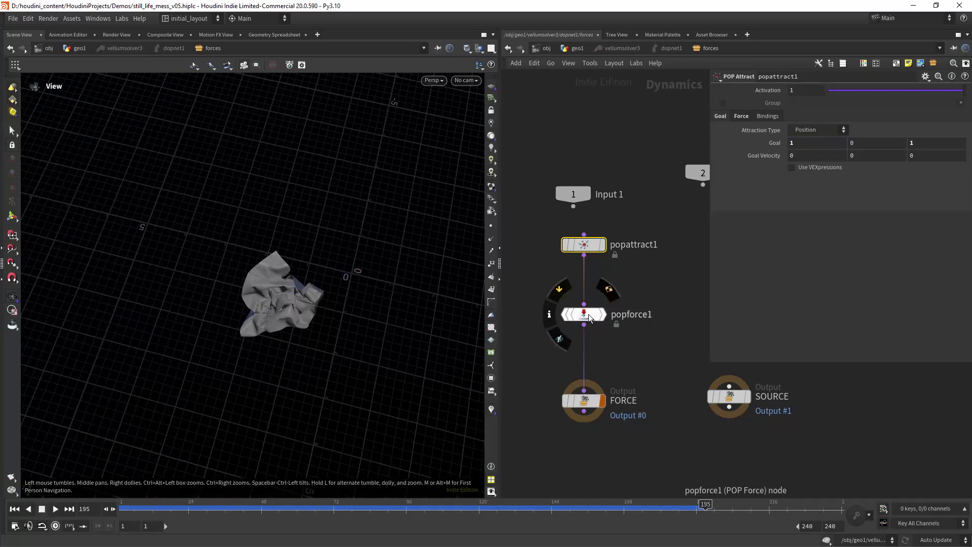
Select popforce1 in the forces network and show its noise amplitude and swirl size
left_click_drag(593, 320, 594, 315)
left_click(594, 316)
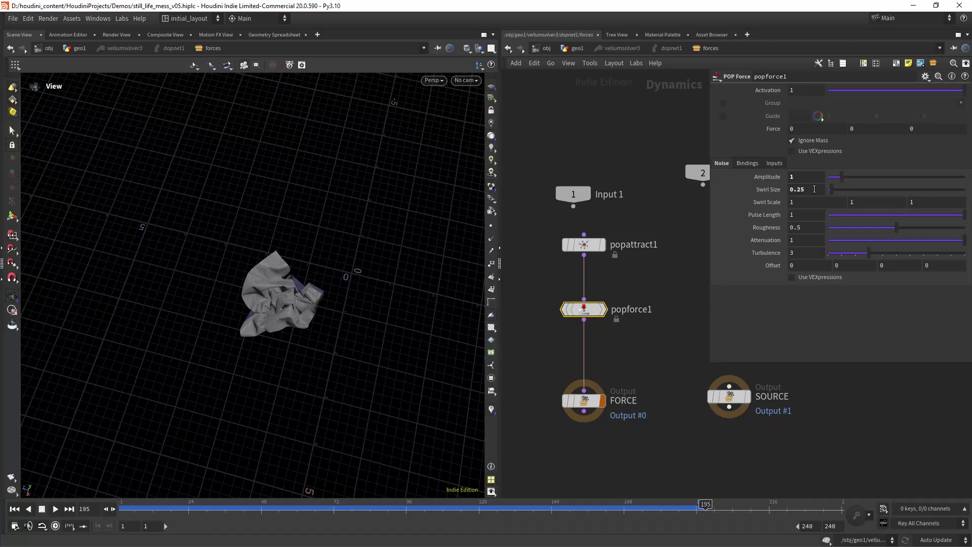
left_click(797, 176)
Return to the geo1 network and display the vellumpostprocess3 output
left_click(572, 49)
left_click(579, 332)
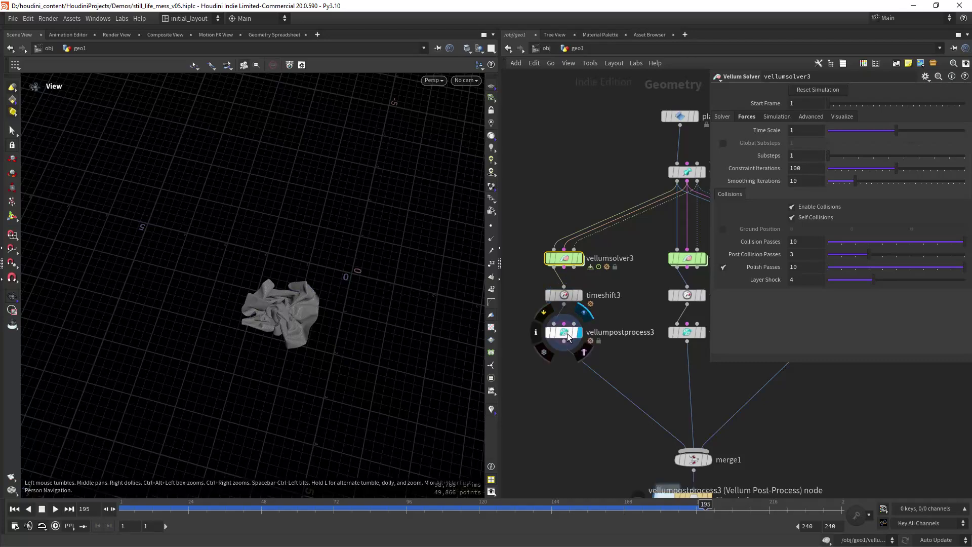
Select vellumpostprocess3 and examine the folds of its subdivided, thickened cloth up close
left_click(566, 332)
scroll(350, 298, "up", 5)
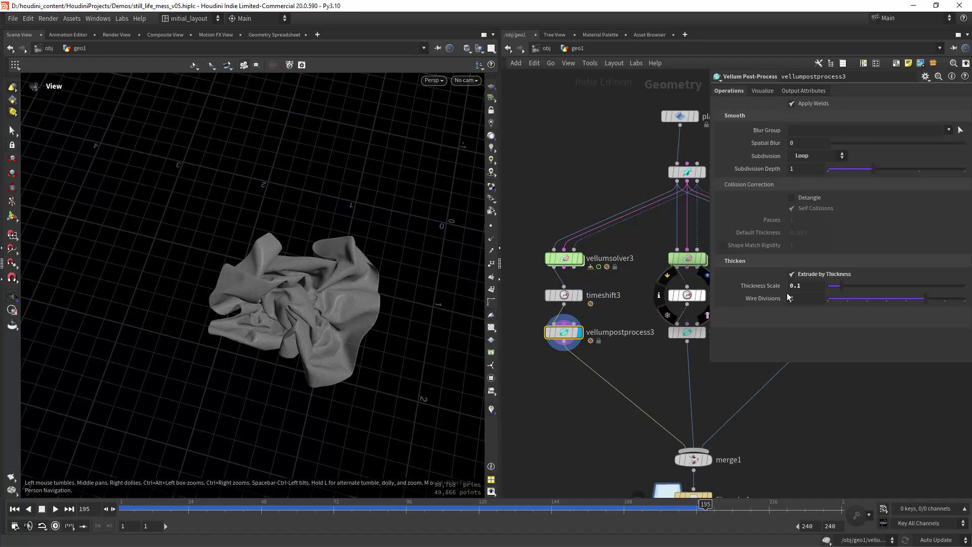
left_click_drag(315, 335, 291, 328)
right_click_drag(291, 328, 306, 335)
left_click_drag(307, 335, 274, 330)
right_click_drag(274, 330, 279, 336)
left_click_drag(269, 338, 304, 358)
right_click_drag(304, 358, 218, 304)
left_click_drag(228, 289, 260, 352)
left_click_drag(355, 271, 288, 317)
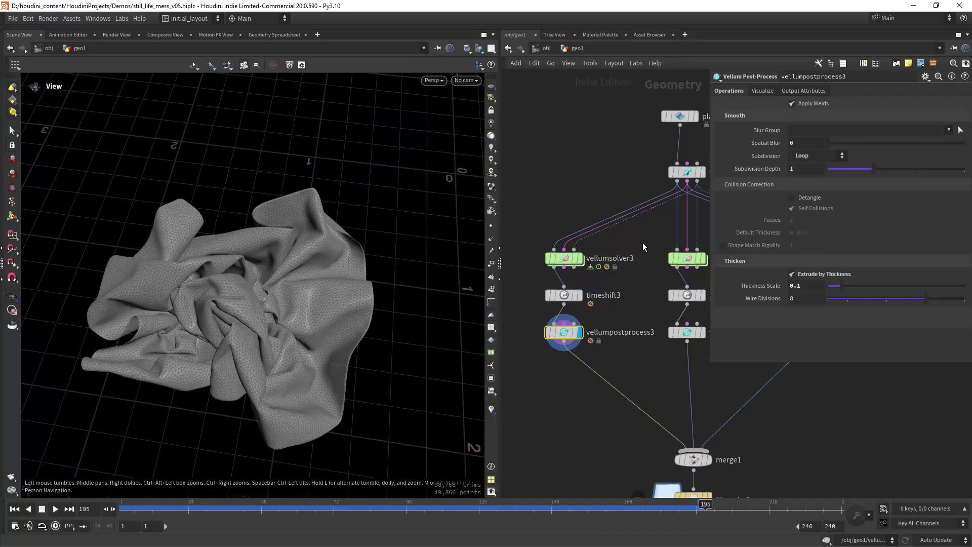
Enter the forces network inside vellumsolver1 and bring the whole simulated cloth into view
middle_click_drag(703, 240, 608, 181)
scroll(583, 237, "up", 1)
double_click(582, 206)
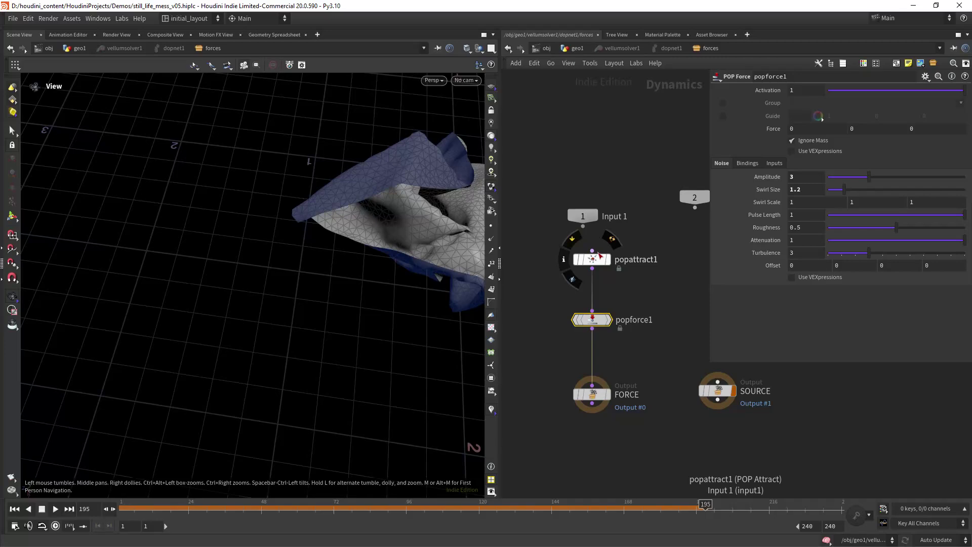
right_click_drag(432, 268, 356, 299)
middle_click_drag(479, 258, 434, 273)
Select popattract1 in the forces network and show its goal position and force scale
left_click_drag(537, 244, 573, 258)
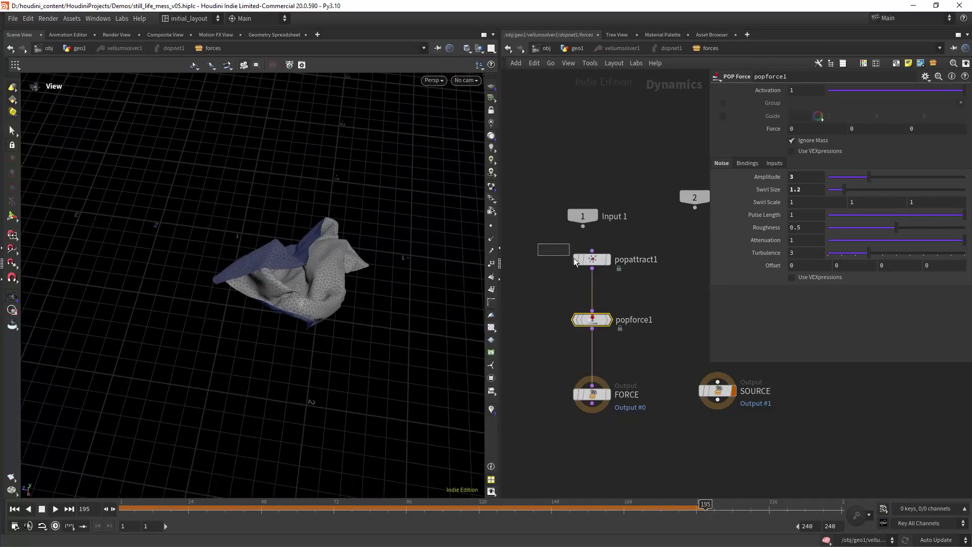
left_click(575, 260)
left_click(739, 116)
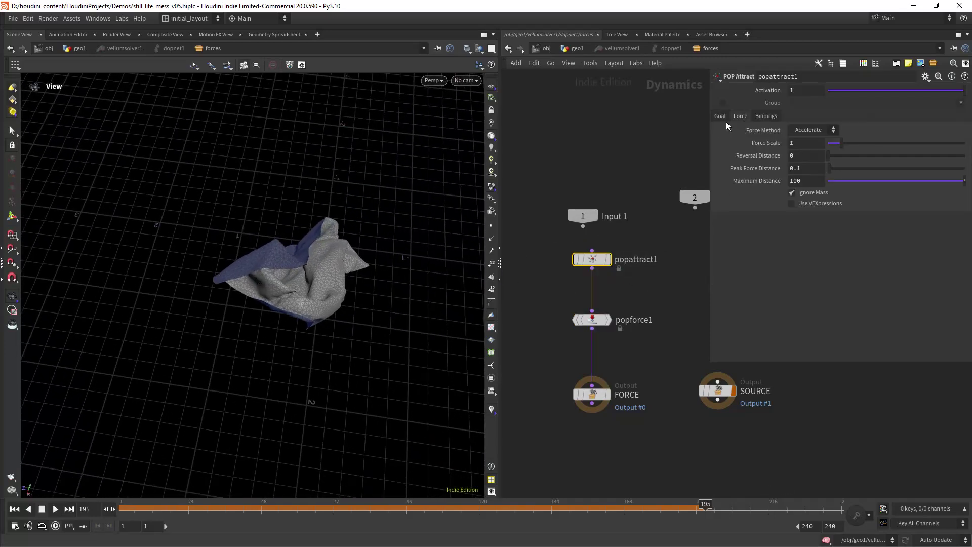
left_click(724, 119)
left_click(796, 143)
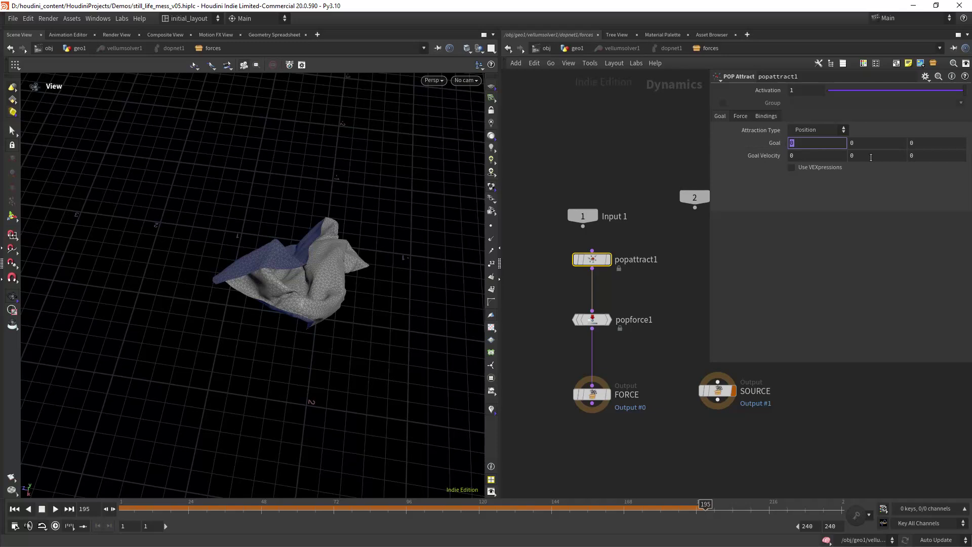
left_click(741, 118)
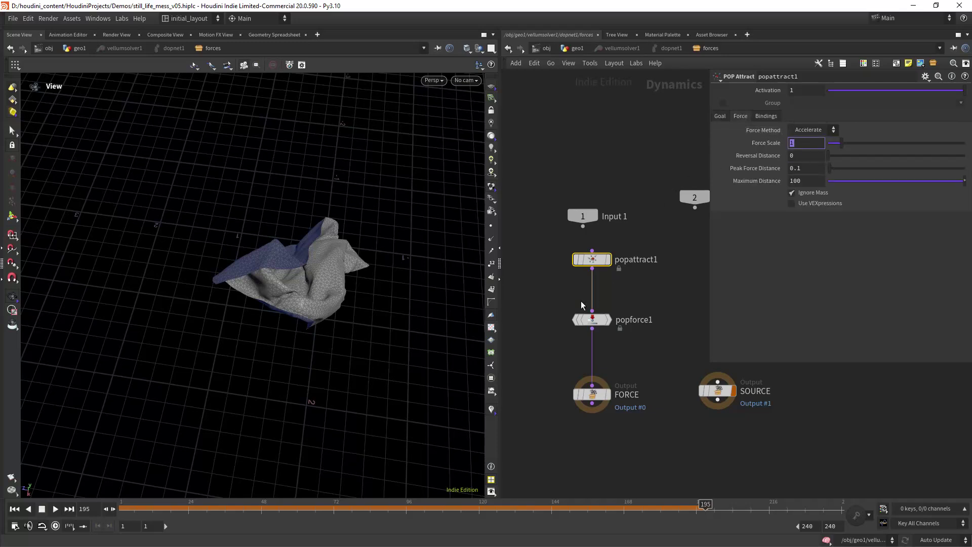
Show popforce1's noise amplitude, then return to the geo1 network and inspect the crumpled cloth
left_click(589, 319)
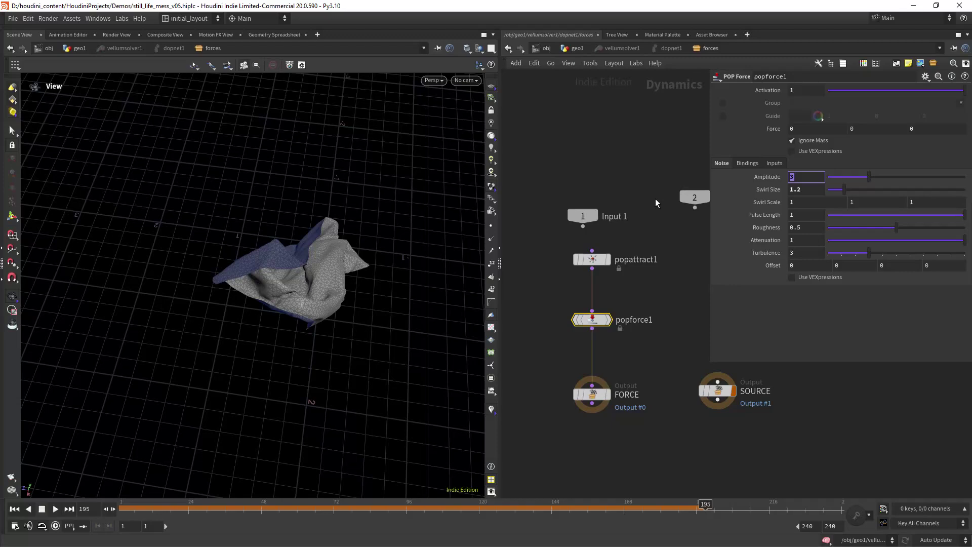
left_click(574, 53)
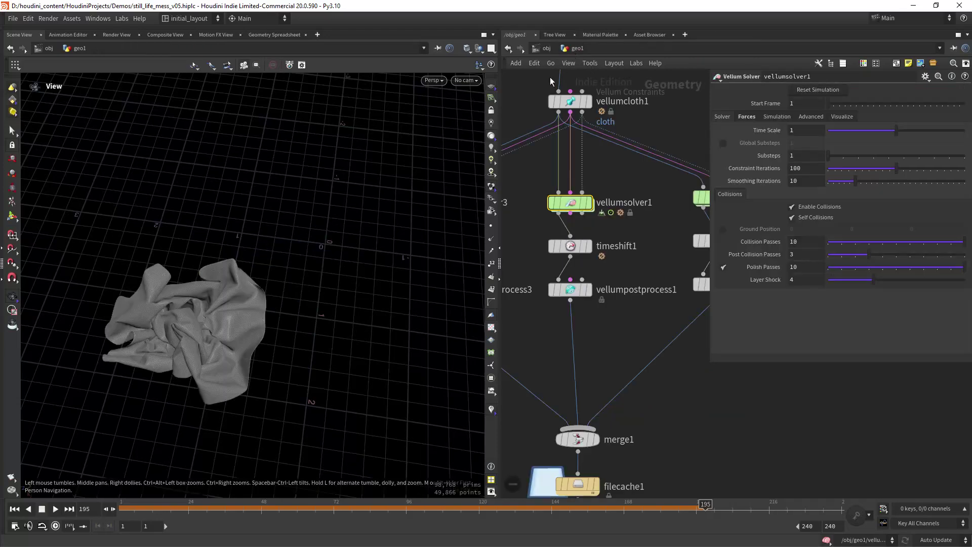
left_click_drag(355, 267, 238, 269)
right_click_drag(238, 269, 346, 247)
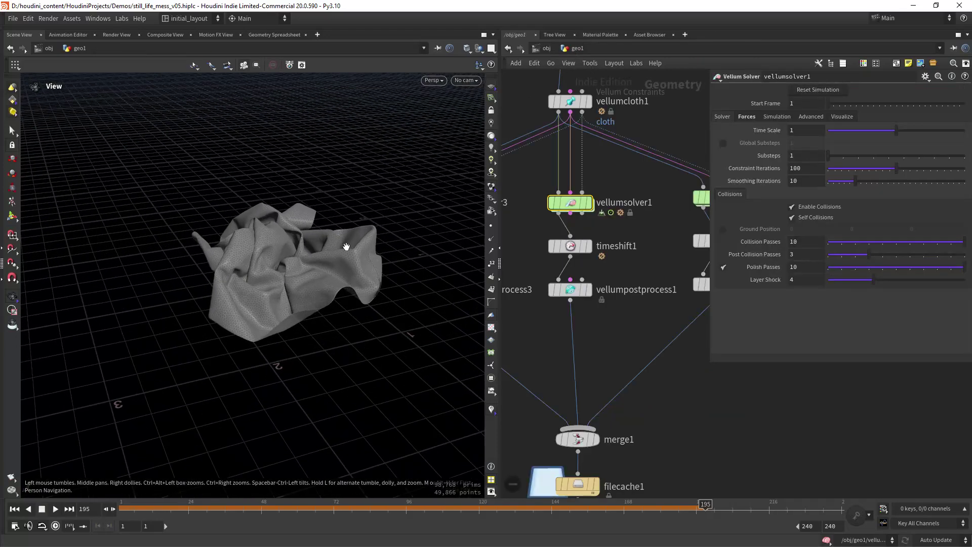
Display the vellumsolver1 output and then timeshift1's, and show timeshift1's frame setting
left_click(587, 202)
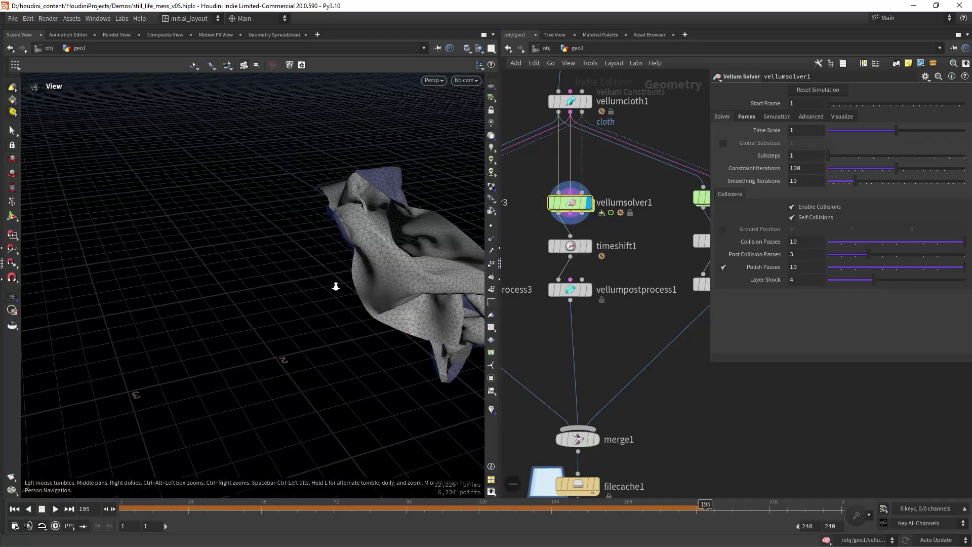
right_click_drag(336, 286, 312, 288)
left_click_drag(312, 289, 406, 282)
key("f")
mouse_move(585, 241)
left_click(594, 224)
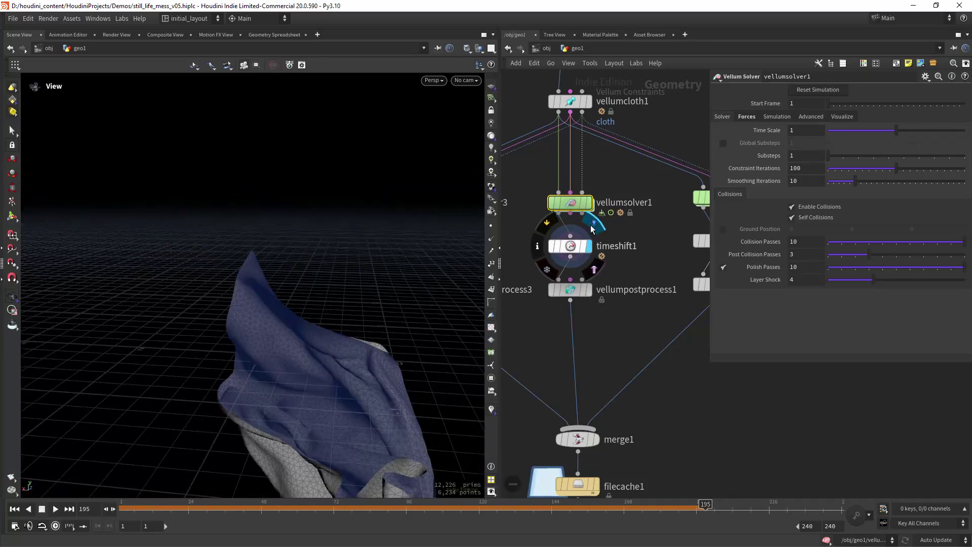
left_click_drag(400, 362, 344, 329)
left_click(570, 245)
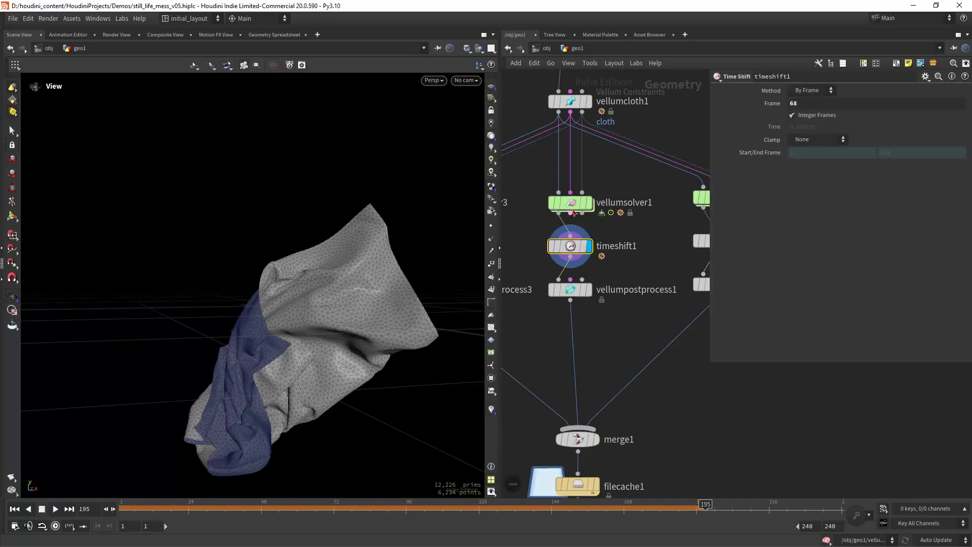
Display vellumsolver1 again and play its cloth simulation from the start of the timeline
left_click(587, 202)
left_click(571, 202)
left_click_drag(289, 510, 122, 510)
mouse_move(245, 391)
left_mouse_down()
mouse_move(317, 360)
mouse_move(233, 381)
left_mouse_up()
left_click(55, 509)
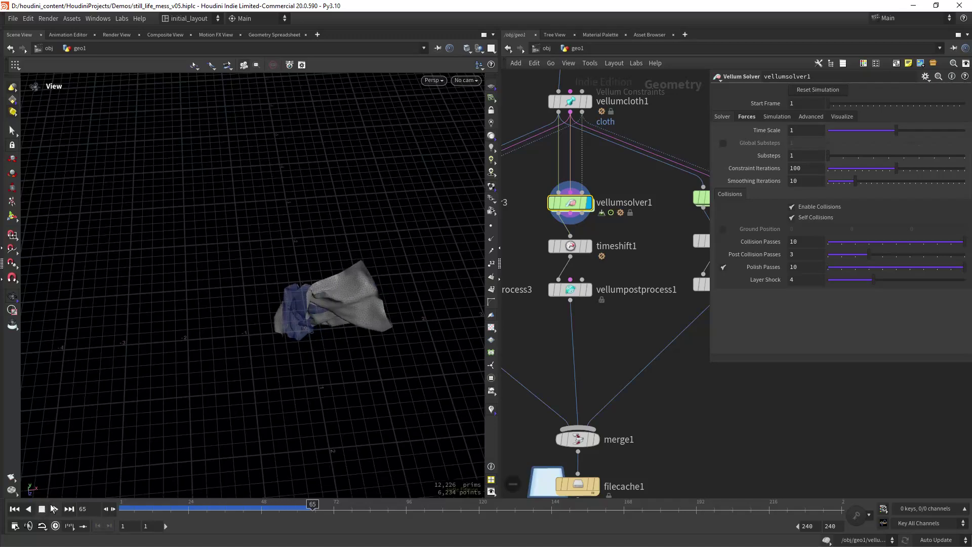
Move the timeline to frame 68 and examine the shape of the crumpled cloth
left_click_drag(227, 393, 367, 281)
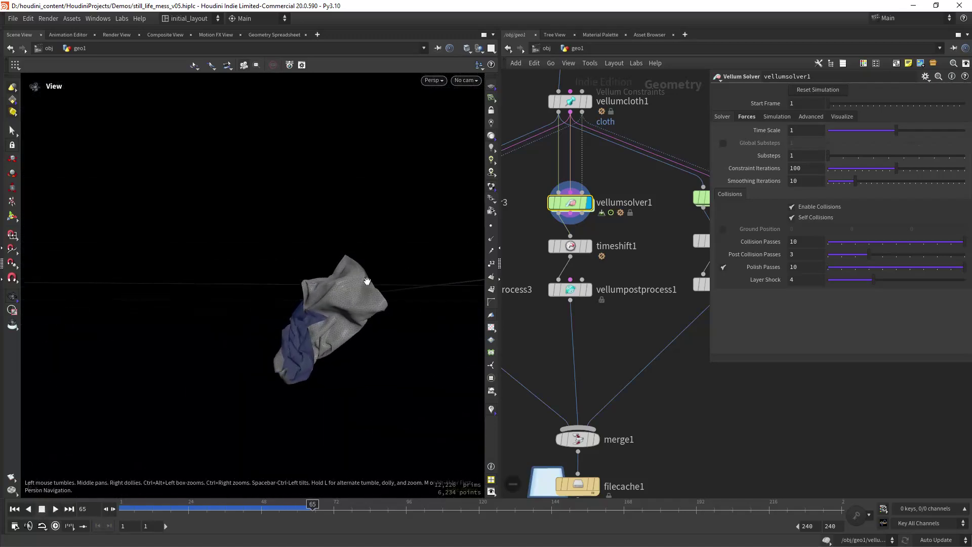
key("Left")
left_click(323, 506)
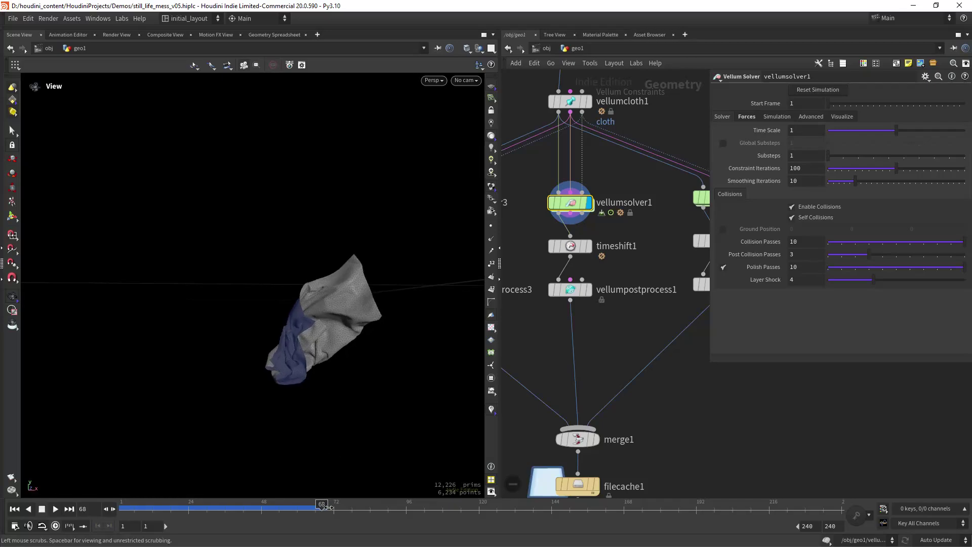
left_click_drag(325, 320, 496, 290)
left_click_drag(400, 319, 388, 256)
Display the cached merged cloths at filecache1, followed by the connectivity1 output
scroll(614, 310, "down", 7)
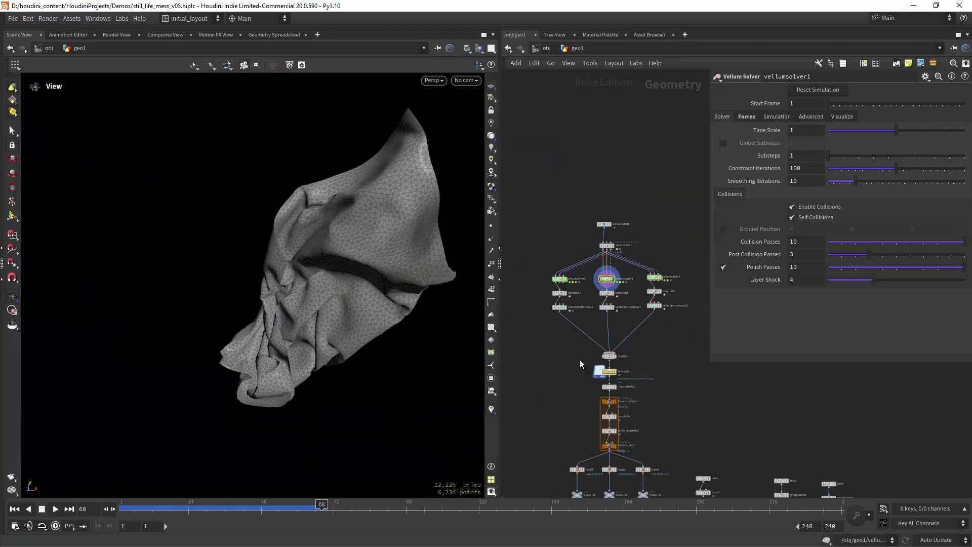
middle_click_drag(655, 359, 643, 308)
scroll(634, 342, "up", 4)
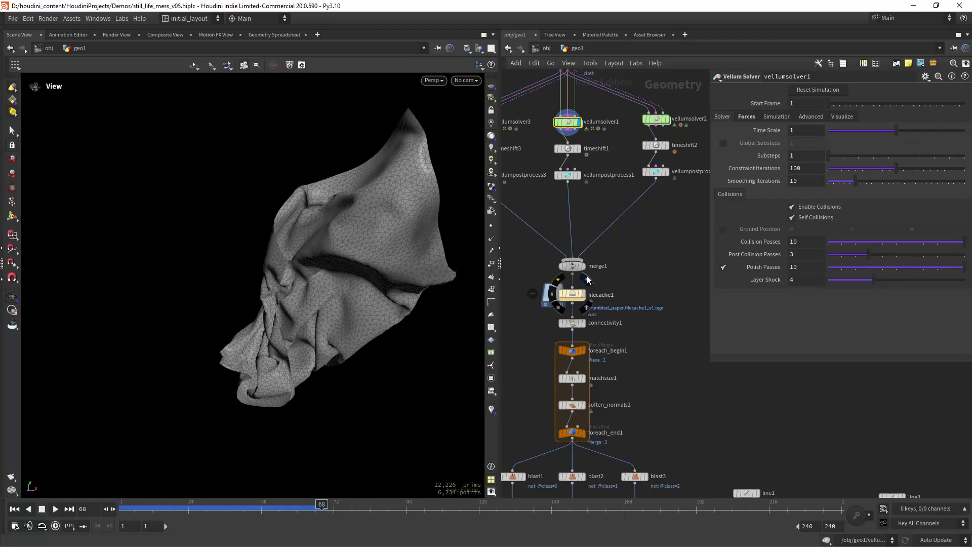
left_click(587, 280)
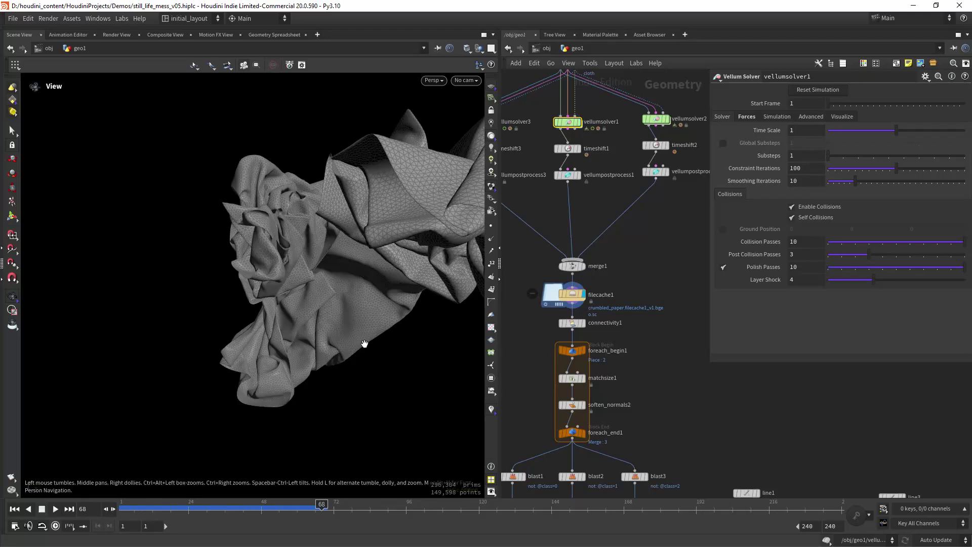
left_click(583, 322)
right_click_drag(349, 288, 418, 343)
Display the foreach_end1 output of the loop containing matchsize1 and soften_normals2, and examine the overlapping cloths
middle_click_drag(635, 374, 627, 307)
scroll(646, 213, "up", 5)
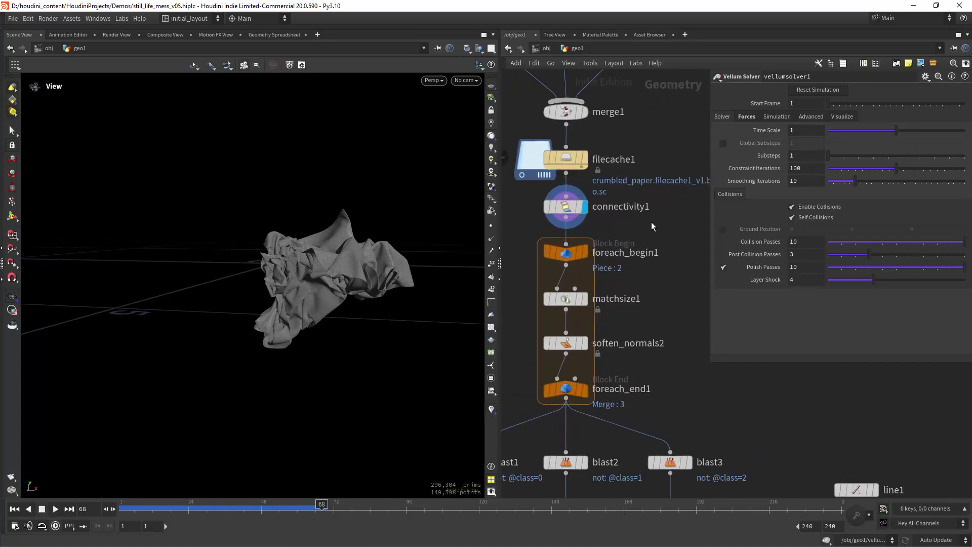
scroll(652, 226, "down", 4)
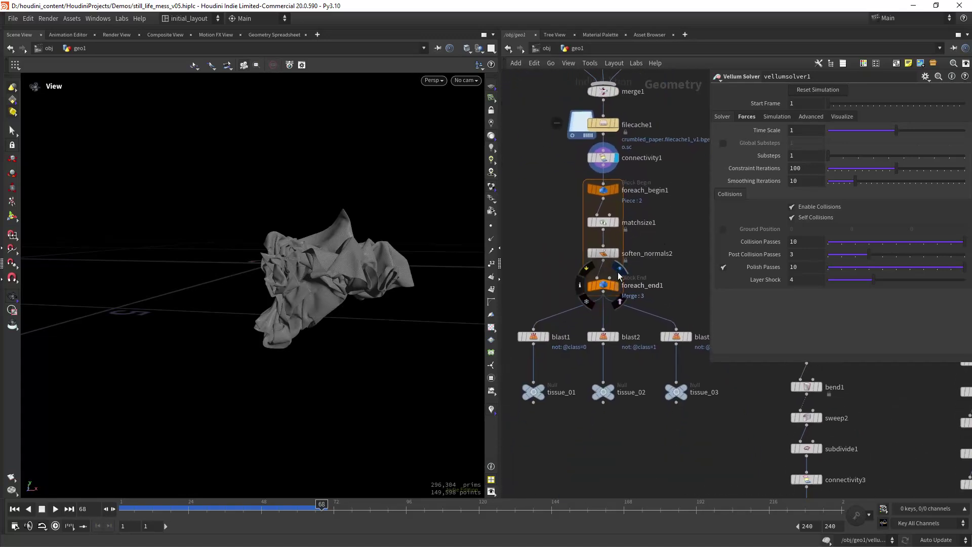
left_click_drag(445, 271, 440, 251)
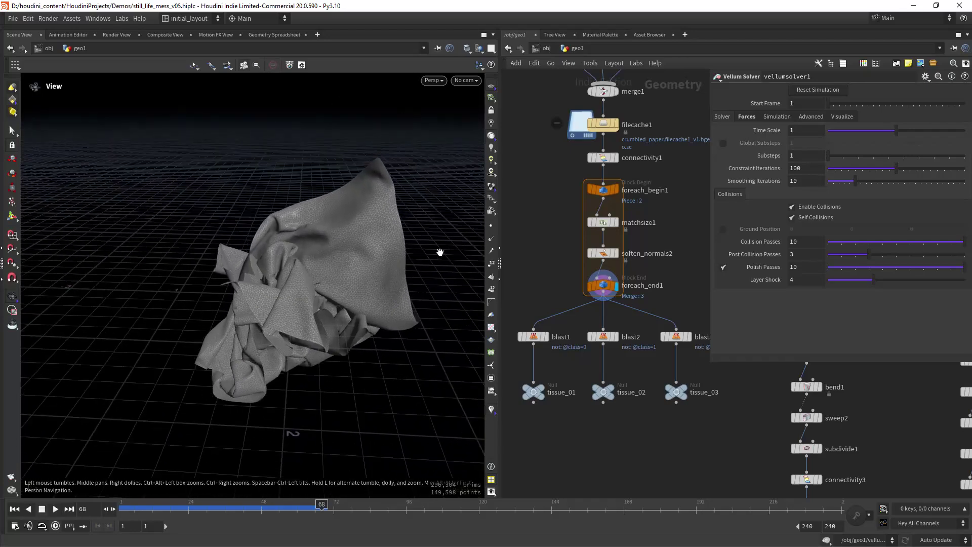
middle_click_drag(549, 268, 581, 225)
Display the separated cloth pieces one by one, from blast1 through the tissue_01, tissue_02 and tissue_03 nulls
left_click(578, 295)
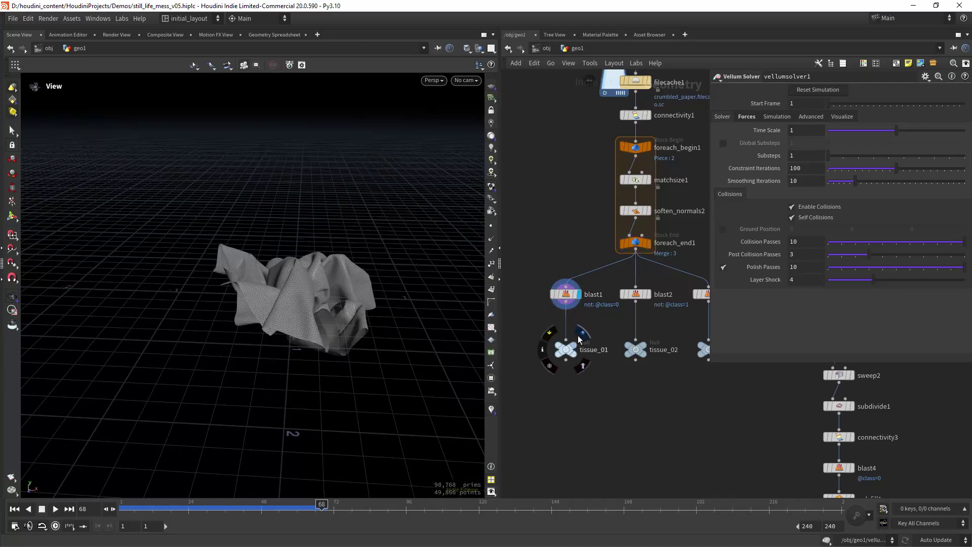
middle_click_drag(626, 388, 585, 353)
left_click(603, 329)
left_click(597, 312)
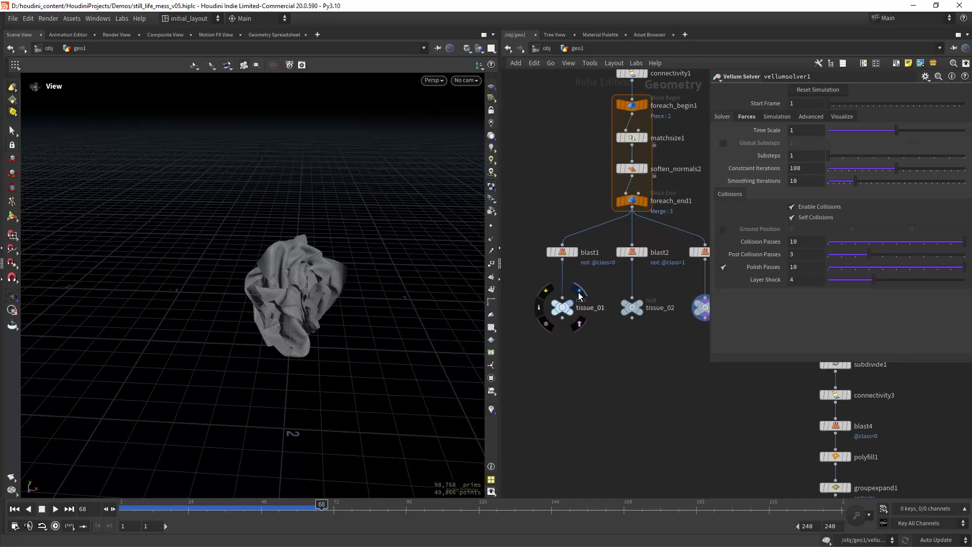
left_click(580, 294)
left_click(646, 289)
middle_click_drag(664, 368, 593, 360)
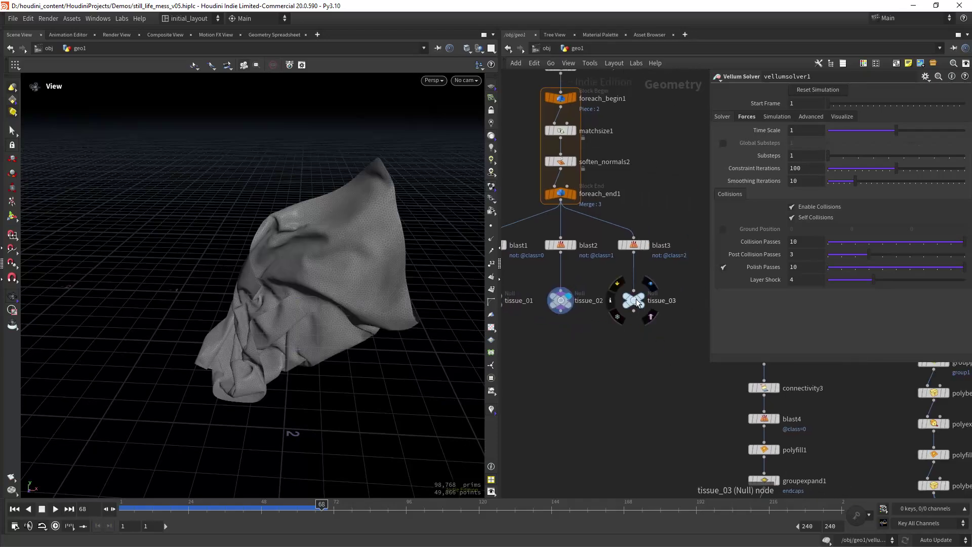
left_click(650, 284)
Find the bag network, display the out_bag null and frame its geometry
scroll(625, 372, "down", 3)
scroll(620, 391, "down", 3)
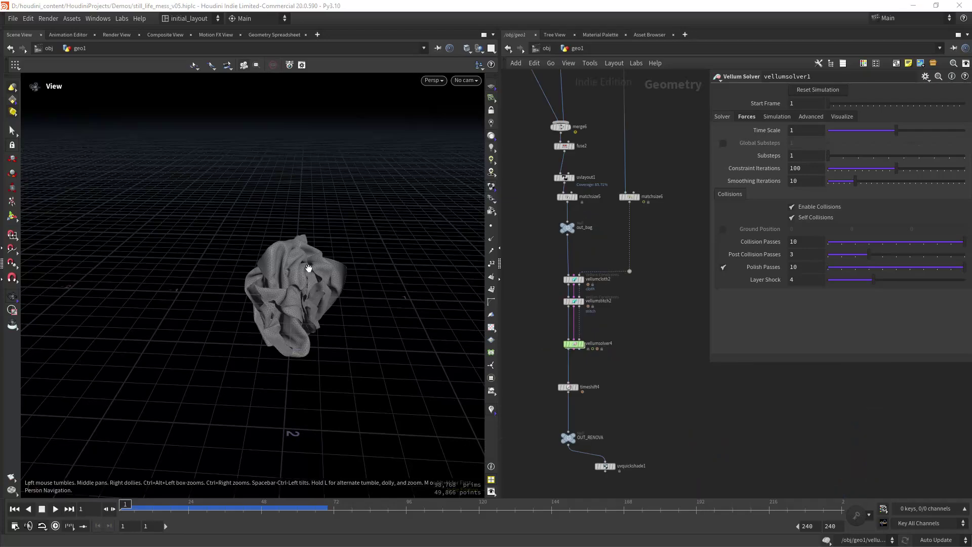
scroll(307, 267, "up", 2)
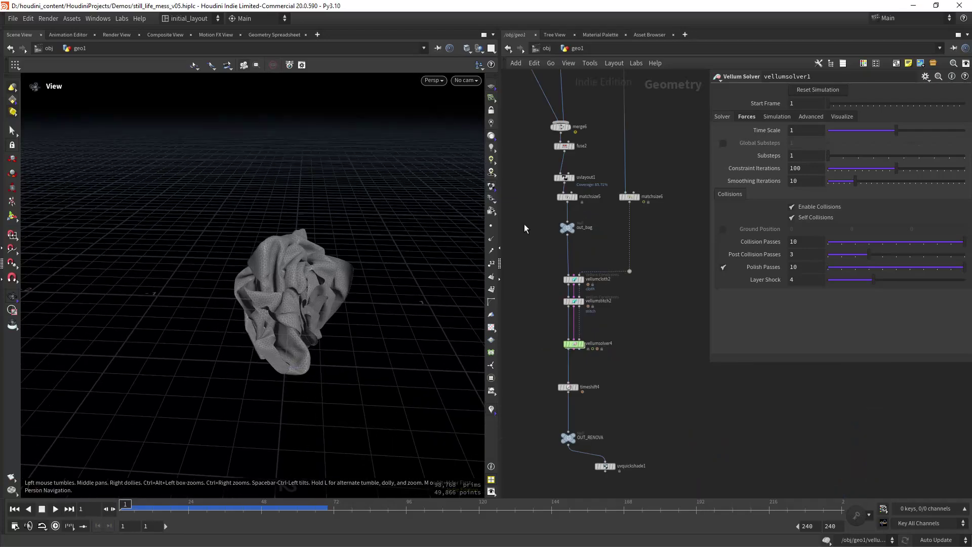
left_click(573, 229)
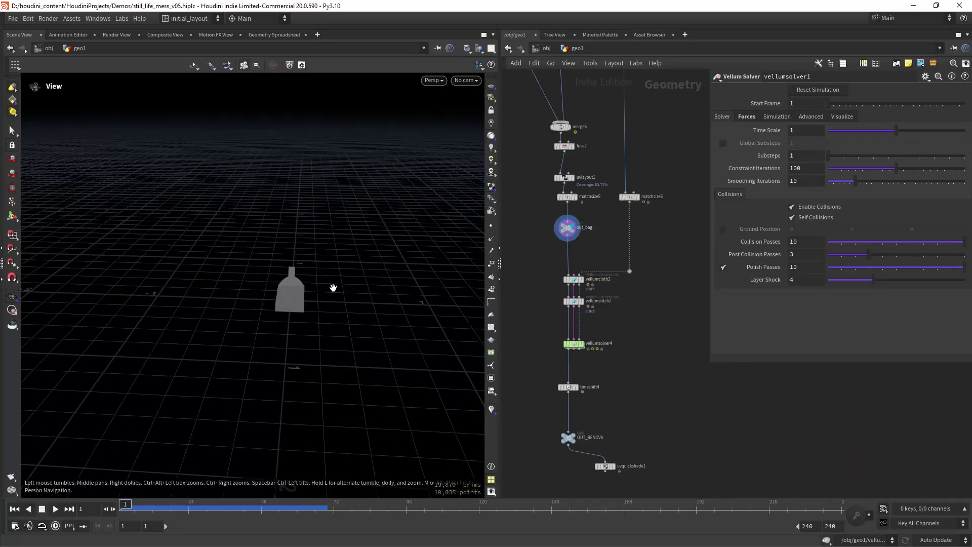
key("f")
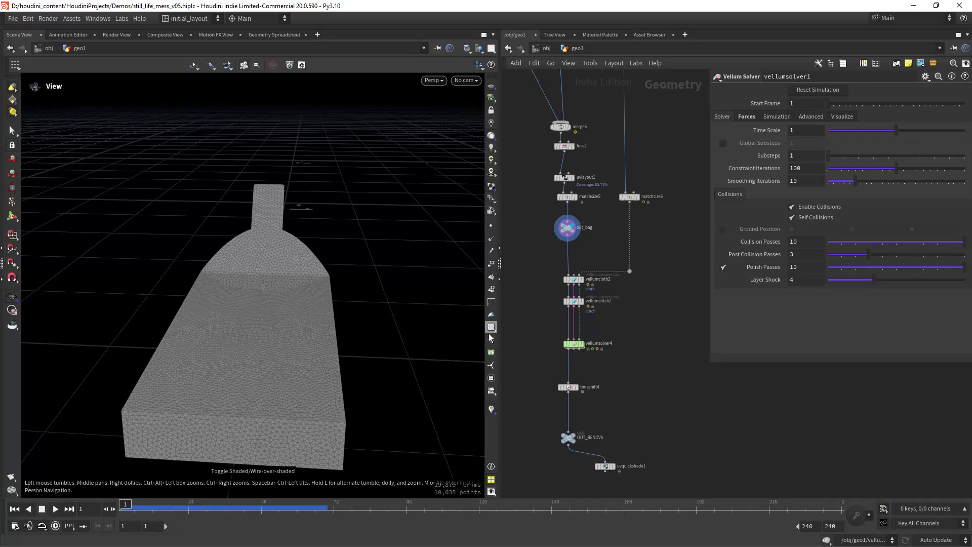
Switch the bag's shading display and examine its UV checker pattern from several angles
left_click(491, 328)
left_click_drag(289, 315, 127, 337)
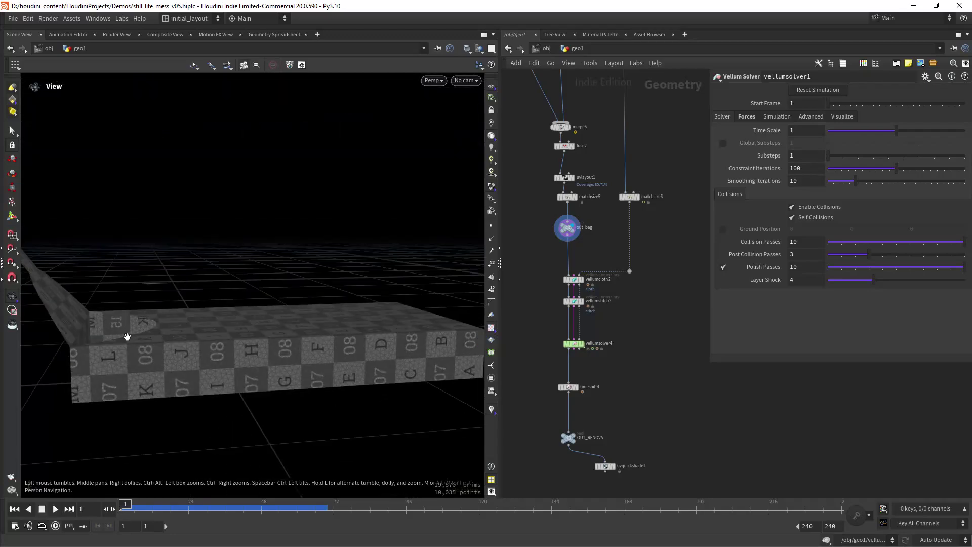
left_click_drag(250, 404, 340, 269)
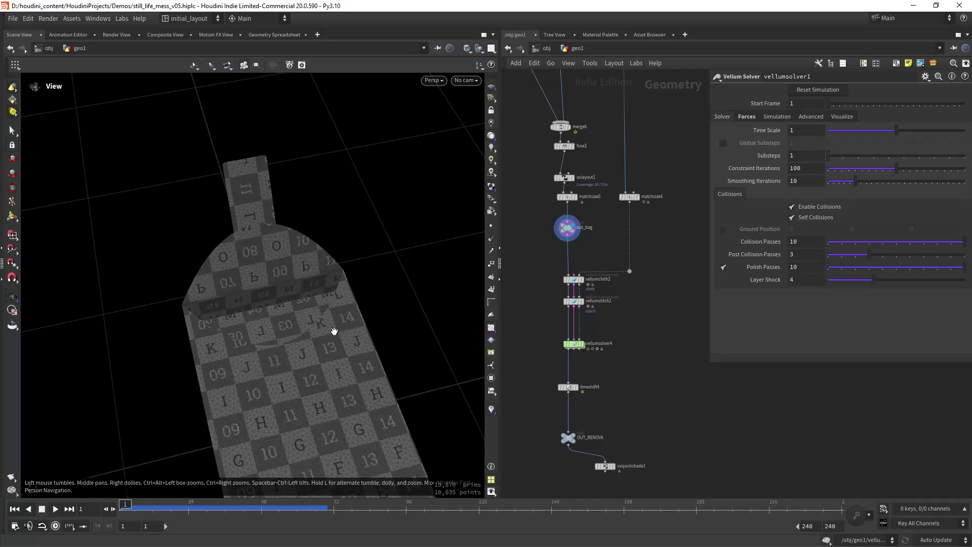
left_click_drag(231, 300, 199, 298)
left_click_drag(242, 267, 393, 210)
left_click_drag(249, 194, 280, 299)
right_click_drag(281, 298, 324, 290)
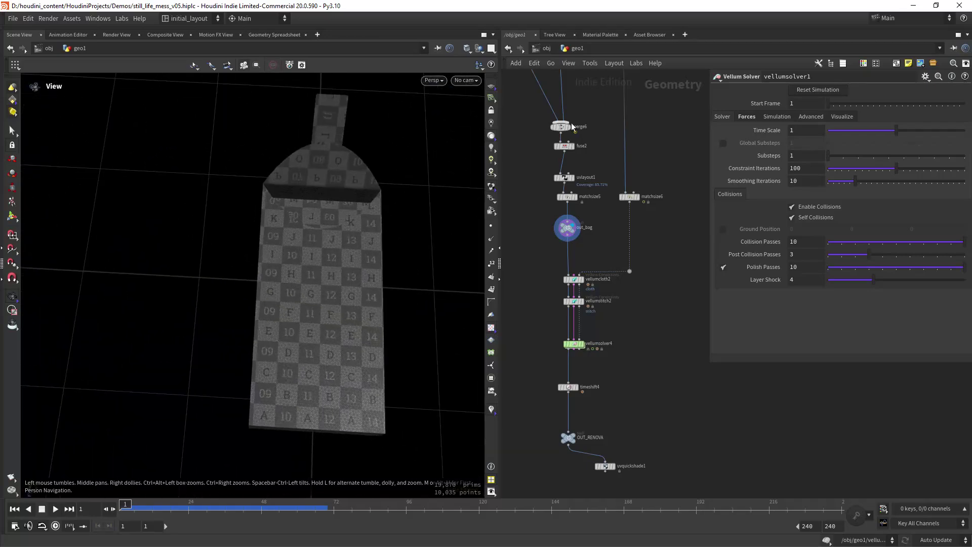
Look over the whole bag network, then display vellumcloth2 and show its stretch and bend settings
right_click_drag(656, 126, 593, 141)
middle_click_drag(659, 79, 623, 244)
middle_click_drag(651, 154, 649, 218)
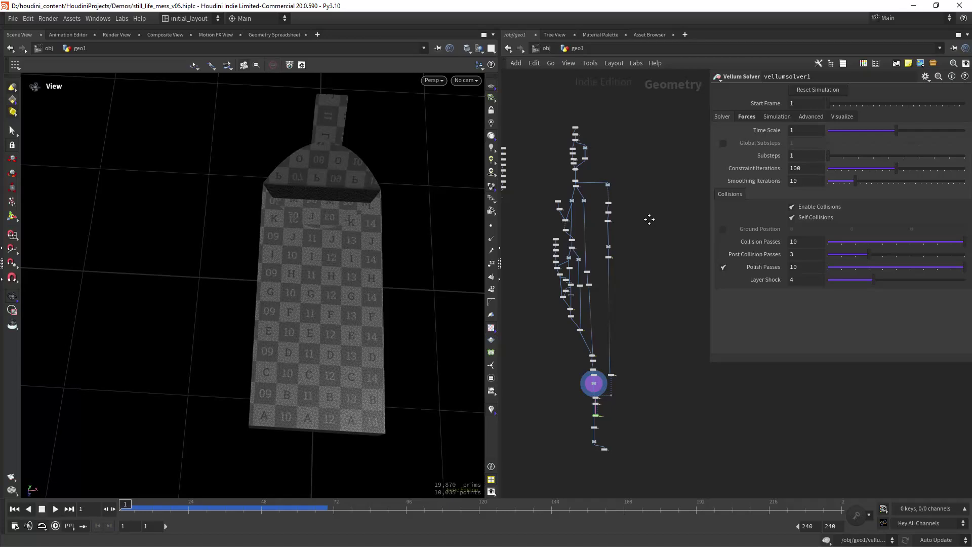
middle_click_drag(648, 346, 635, 213)
scroll(600, 280, "up", 6)
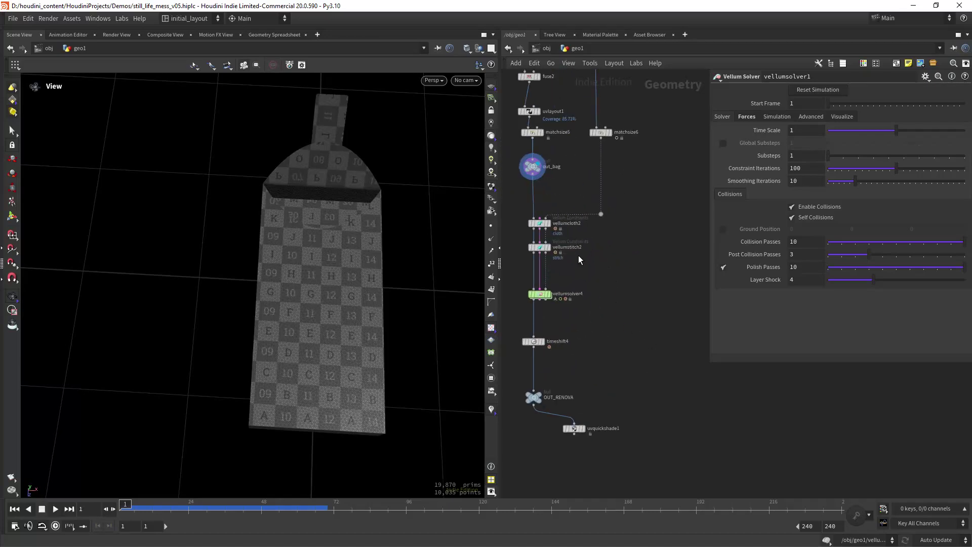
middle_click_drag(578, 256, 617, 263)
scroll(603, 283, "up", 3)
left_click(566, 197)
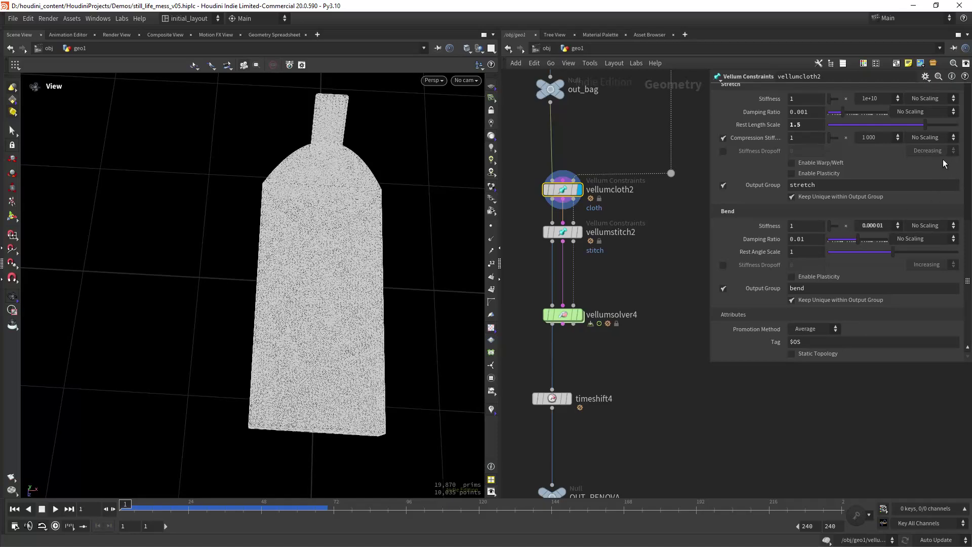
Review the drag and stretch settings of vellumcloth2, focusing on its Rest Length Scale
scroll(968, 215, "up", 5)
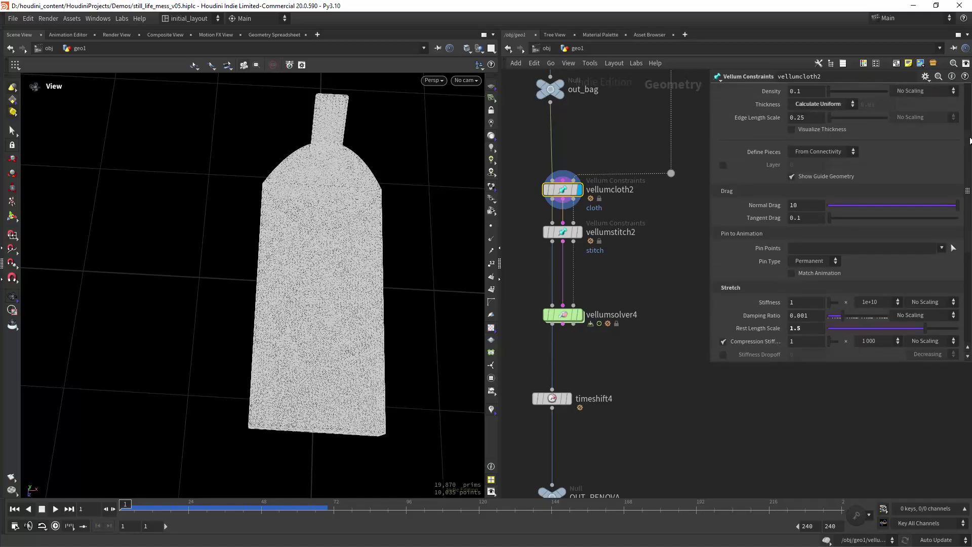
left_click_drag(968, 182, 968, 181)
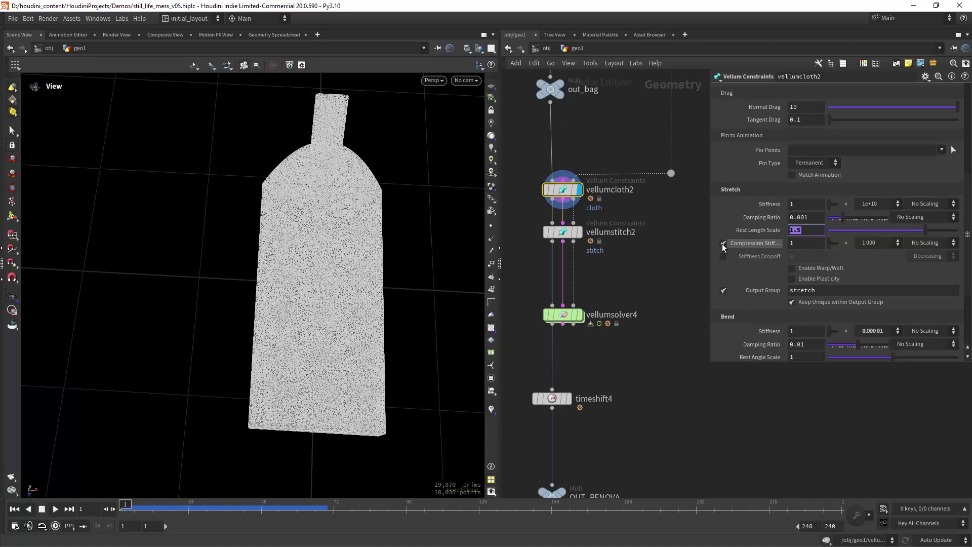
middle_click_drag(598, 285, 649, 295)
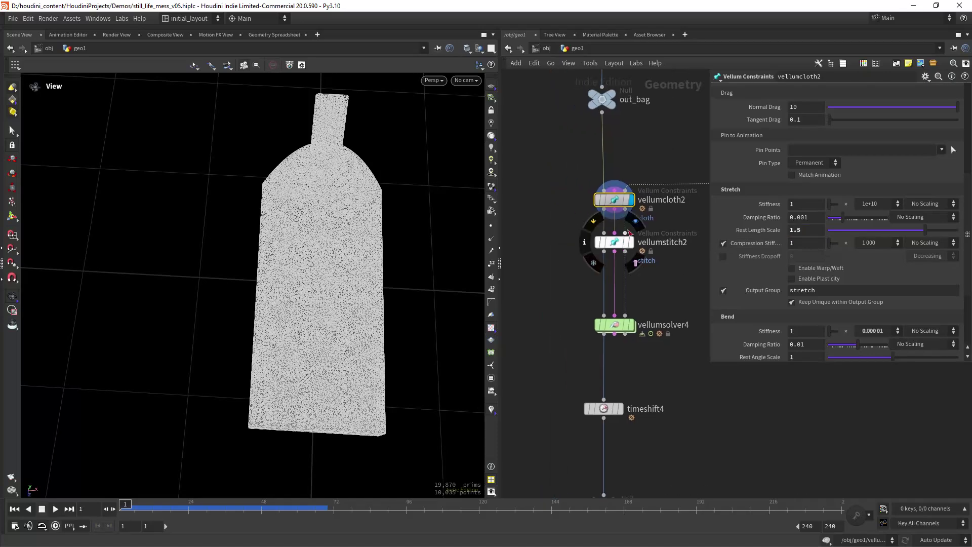
Display vellumstitch2 with its point group settings and examine the stitches joining the bag's narrow strip from several angles
left_click(634, 226)
left_click(616, 248)
right_click_drag(310, 193, 386, 139)
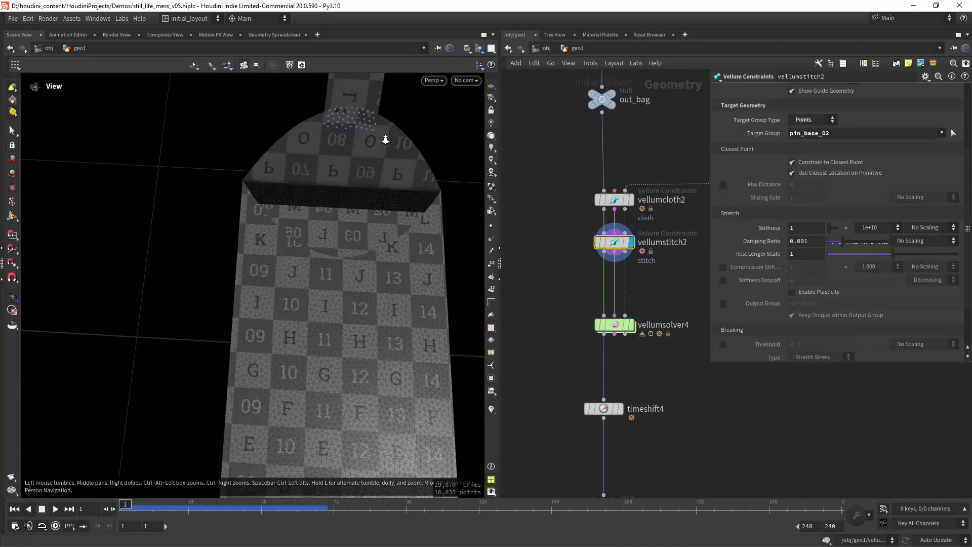
middle_click_drag(387, 139, 332, 236)
scroll(968, 184, "up", 3)
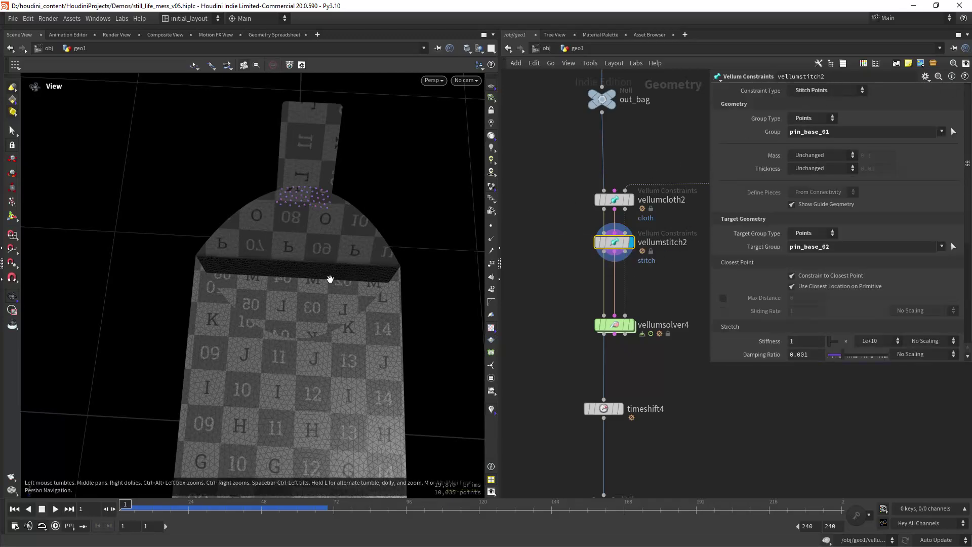
left_click_drag(323, 275, 497, 180)
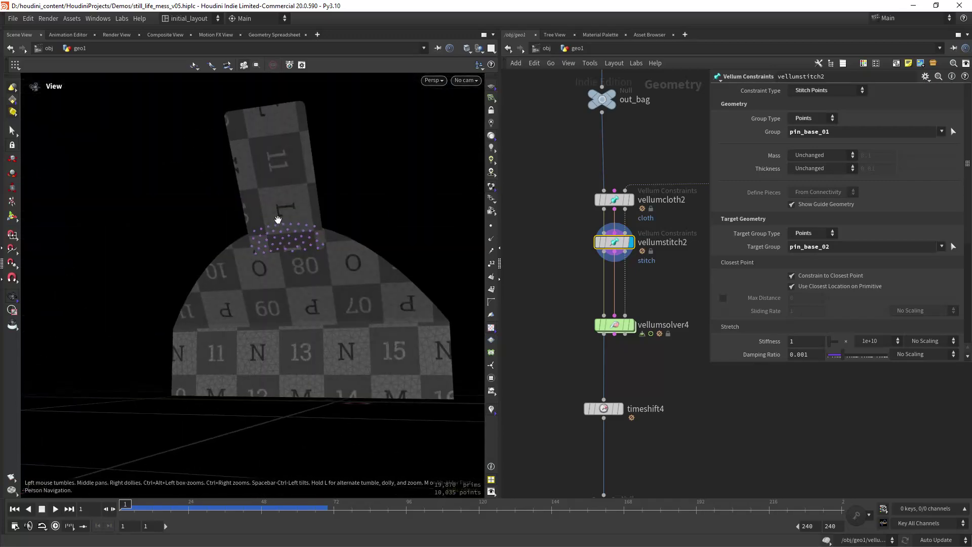
mouse_move(272, 261)
left_mouse_down()
mouse_move(310, 245)
mouse_move(353, 258)
mouse_move(354, 249)
mouse_move(284, 283)
mouse_move(312, 284)
mouse_move(277, 340)
mouse_move(402, 308)
mouse_move(371, 308)
mouse_move(319, 336)
mouse_move(320, 292)
mouse_move(282, 297)
mouse_move(351, 292)
left_mouse_up()
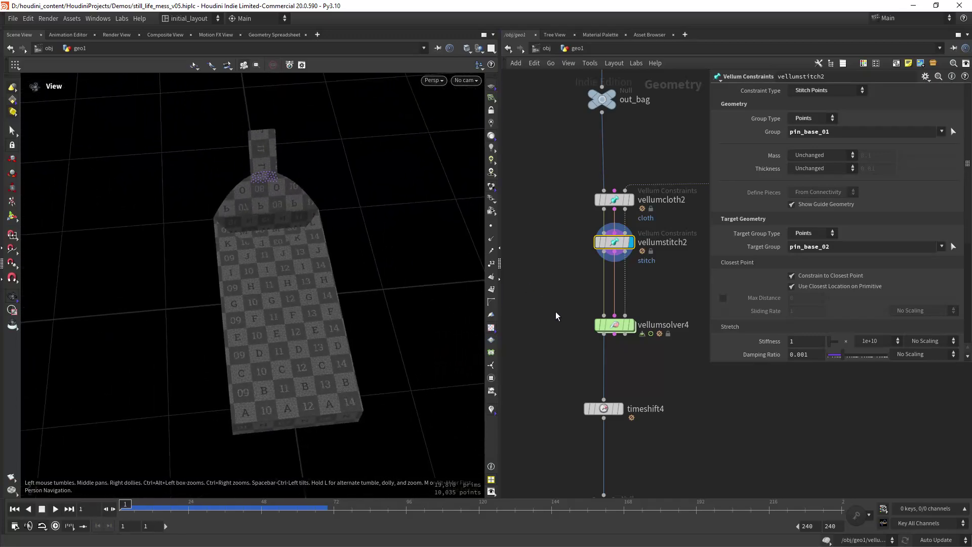
Display vellumsolver4 and show its solver and collision settings
middle_click_drag(554, 311, 551, 236)
left_click(613, 260)
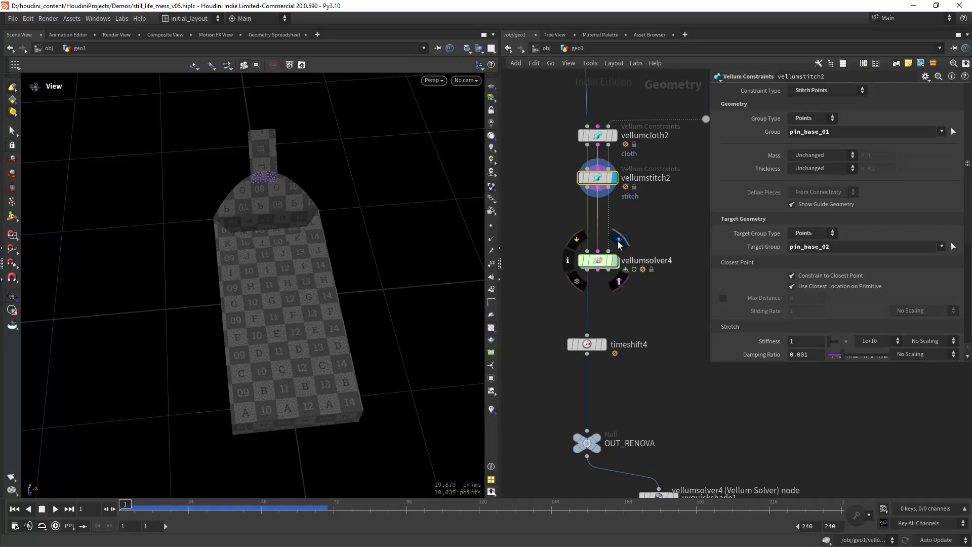
left_click(598, 264)
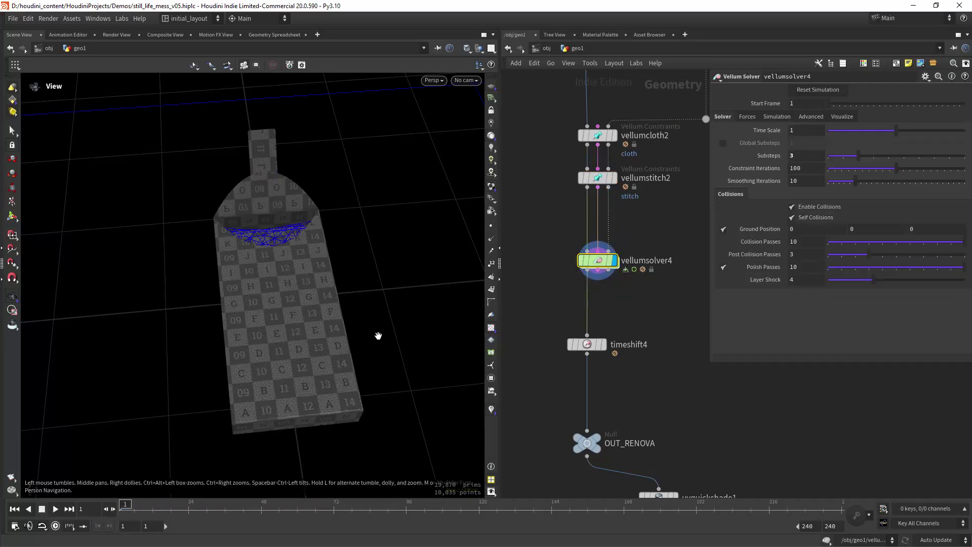
Find the collision object's branch, display the null above peak1 and view its lumpy mesh from a low angle
scroll(613, 283, "down", 5)
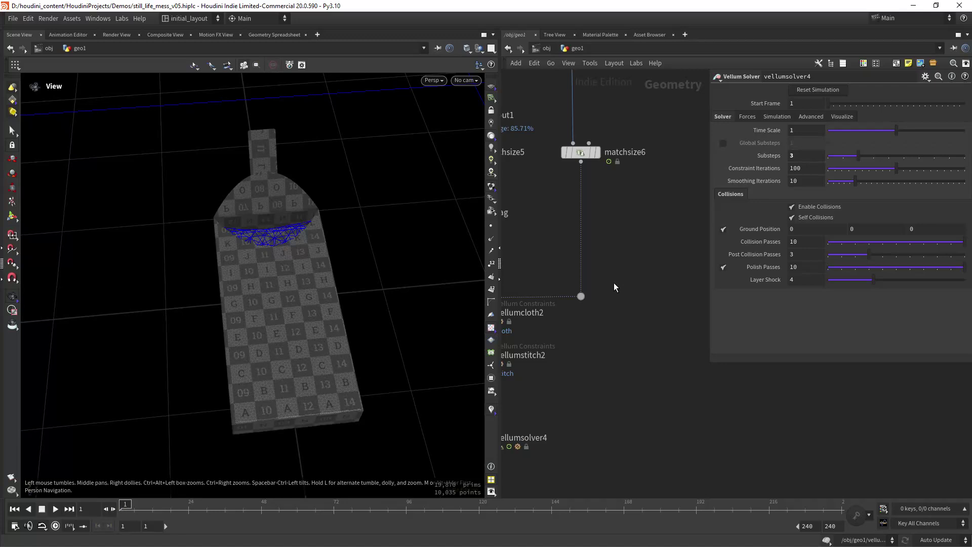
scroll(623, 187, "up", 4)
middle_click_drag(640, 128, 647, 242)
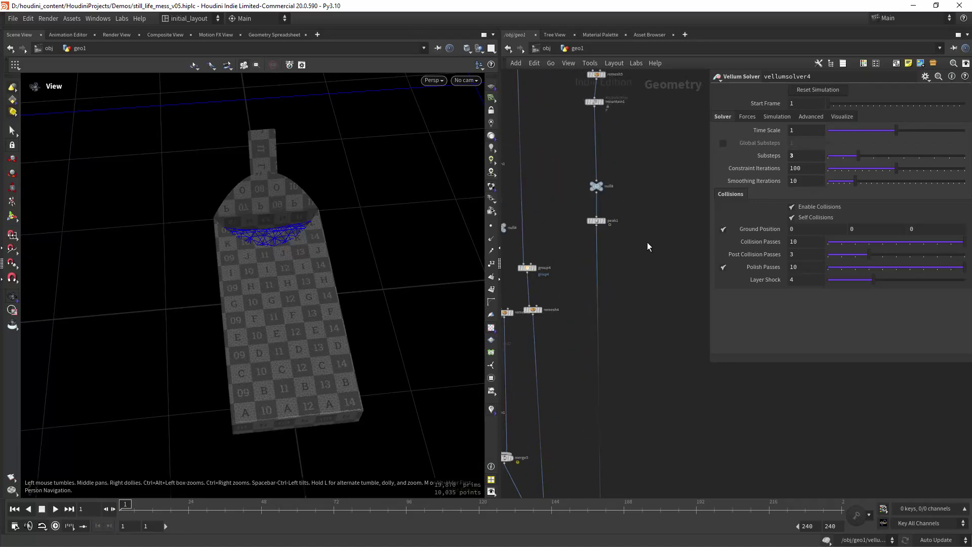
middle_click_drag(624, 175, 631, 239)
left_click(611, 274)
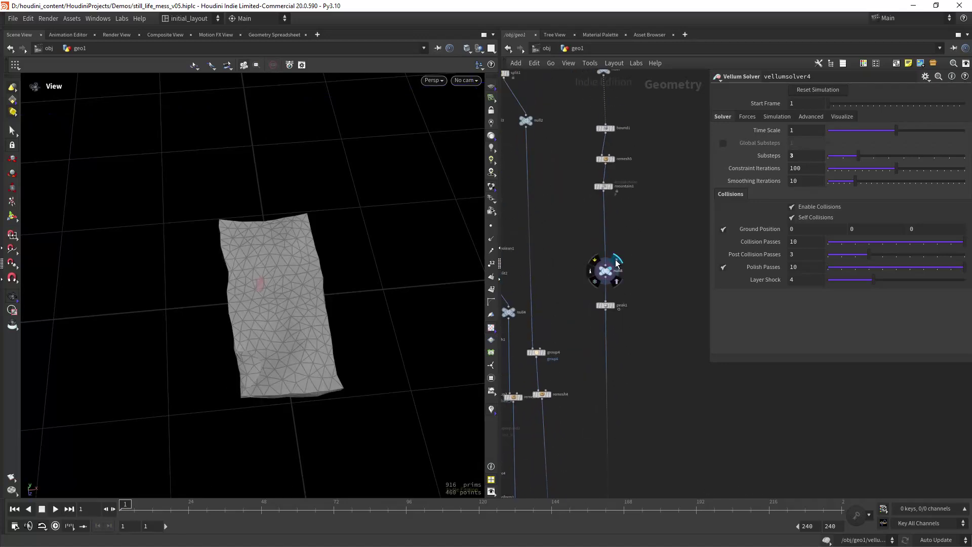
left_click_drag(390, 304, 646, 292)
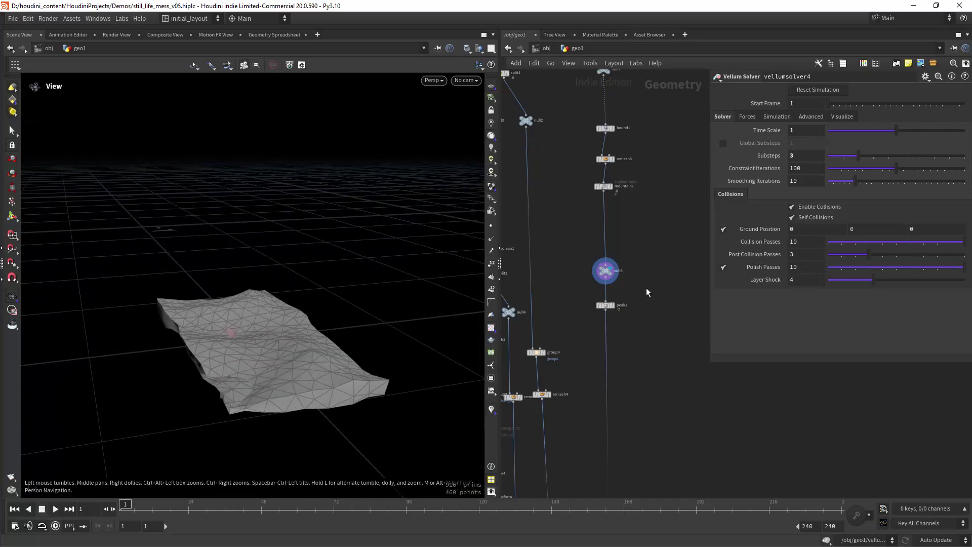
Display peak1 and show the frame-driven expression of its Distance parameter at the start of the timeline
left_click(617, 297)
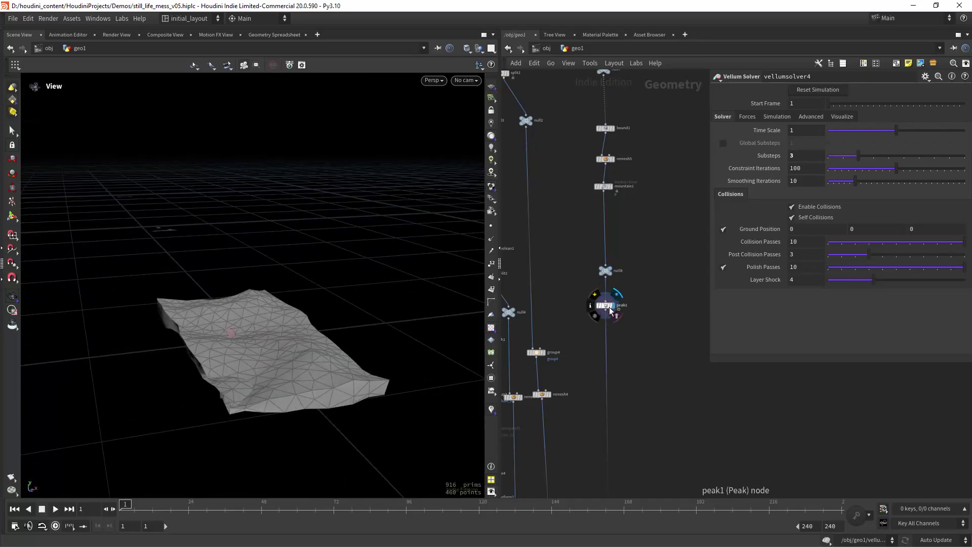
left_click(609, 308)
mouse_move(126, 504)
left_mouse_down()
mouse_move(213, 509)
mouse_move(124, 511)
mouse_move(214, 522)
mouse_move(121, 508)
mouse_move(202, 505)
mouse_move(215, 495)
mouse_move(123, 509)
mouse_move(184, 510)
mouse_move(121, 509)
left_mouse_up()
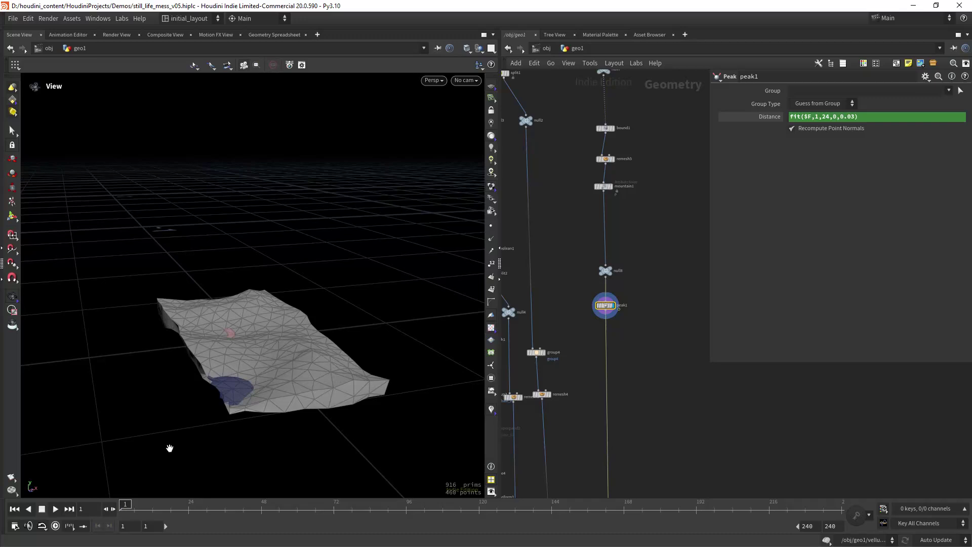
Trace the peak1 branch down to the matchsize6 node beside the bag chain and display it
middle_click_drag(628, 459, 639, 306)
scroll(640, 306, "down", 3)
middle_click_drag(653, 377, 656, 269)
scroll(646, 348, "up", 4)
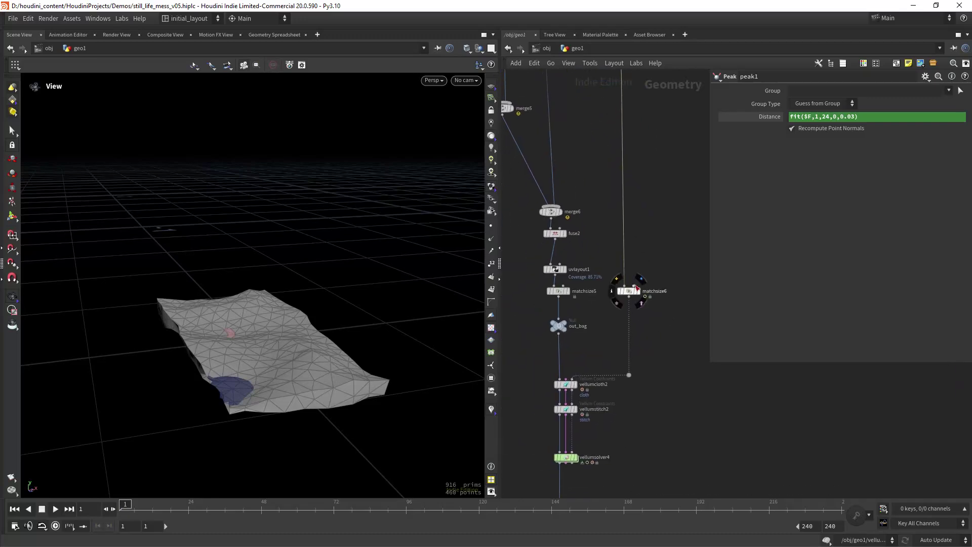
left_click(637, 289)
Display vellumcloth2, vellumstitch2 and vellumsolver4 in turn, ending on the solver's settings
left_click(596, 346)
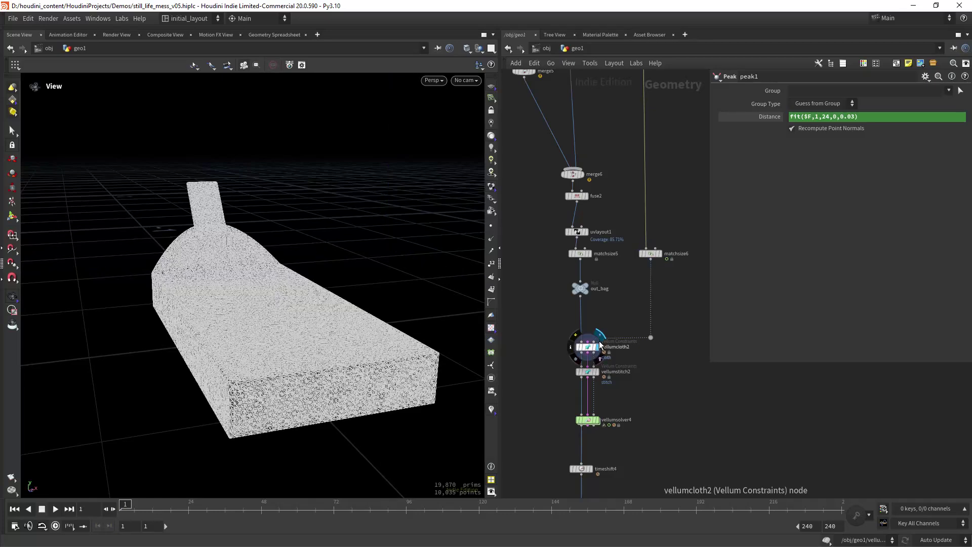
left_click_drag(245, 306, 307, 338)
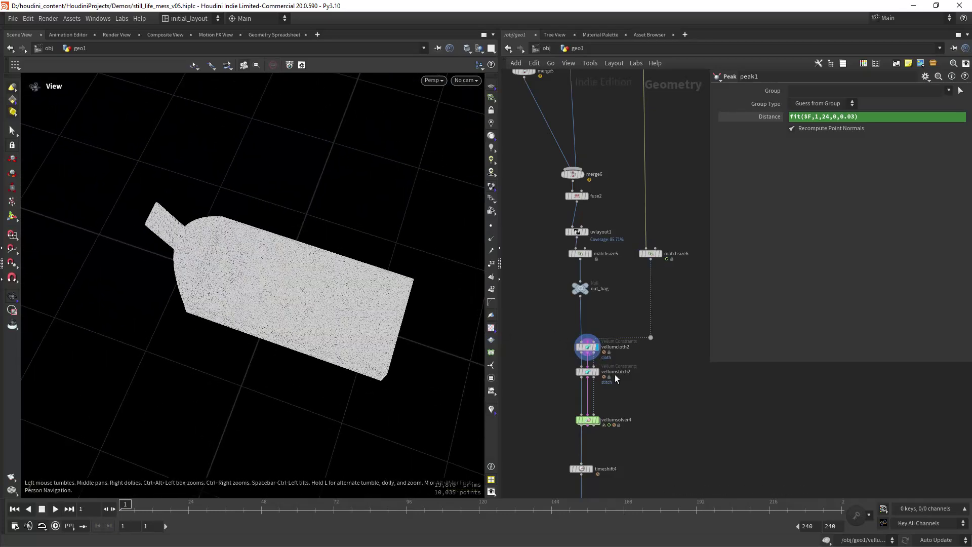
left_click(599, 371)
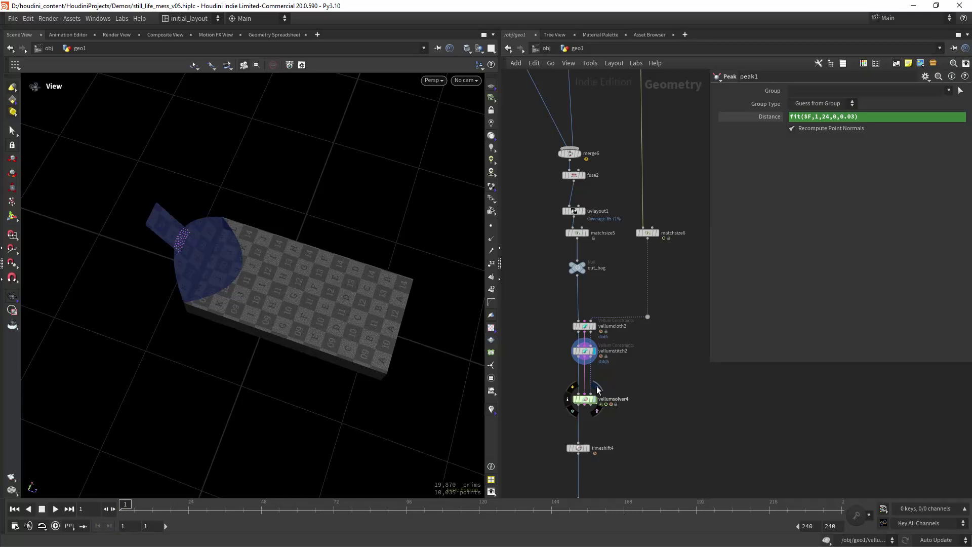
left_click(598, 388)
left_click(587, 400)
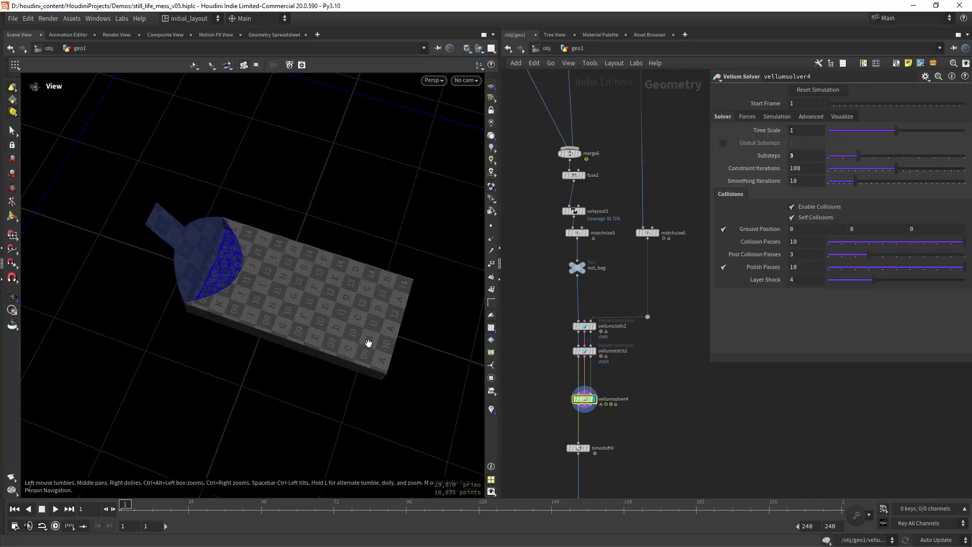
Frame the whole bag, play the first frames of its Vellum simulation and return to the first frame
left_click_drag(369, 341, 329, 321)
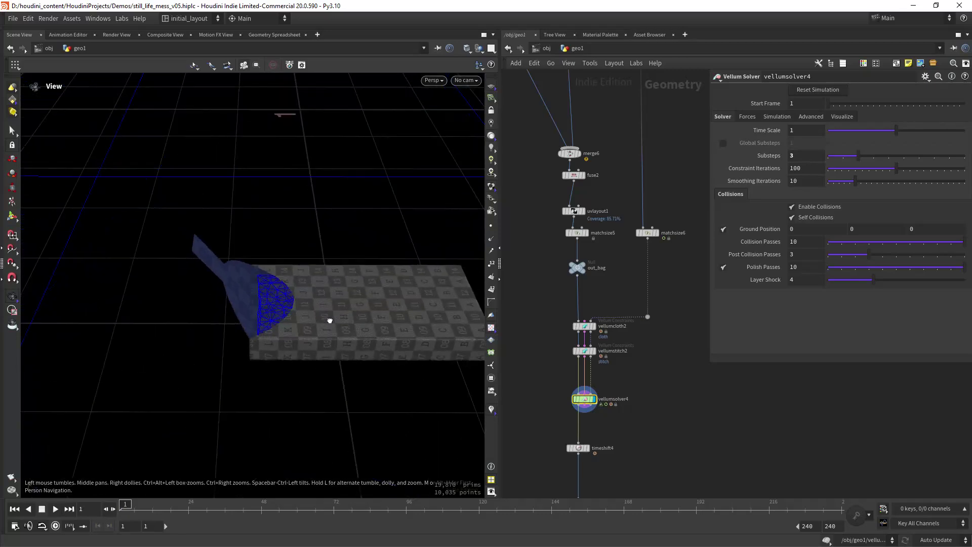
right_click_drag(330, 321, 321, 274)
middle_click_drag(321, 273, 282, 343)
left_click_drag(282, 343, 346, 316)
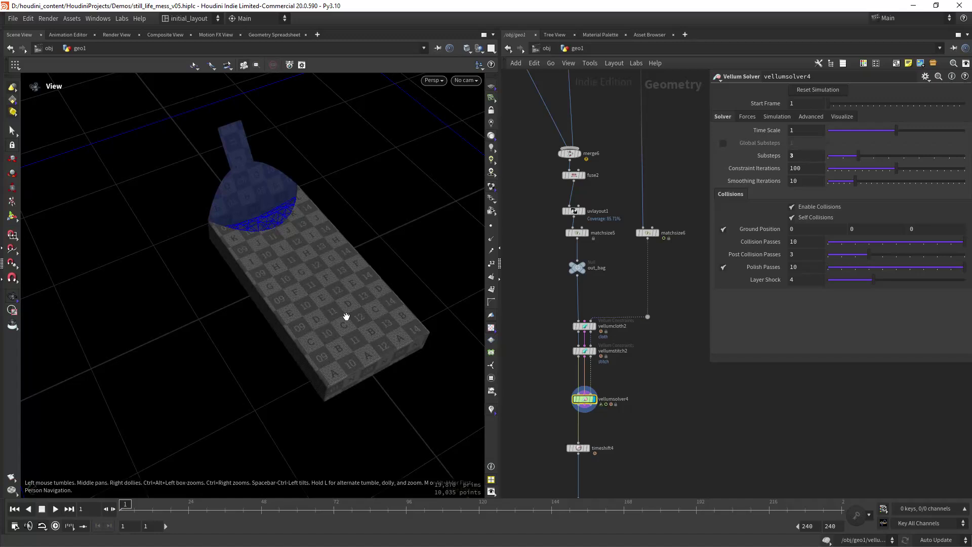
left_click(55, 510)
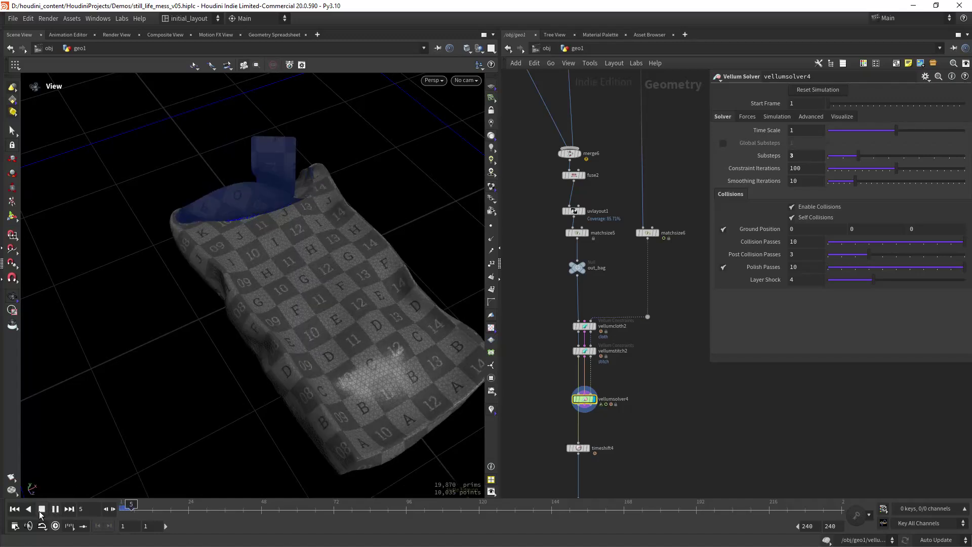
left_click(41, 510)
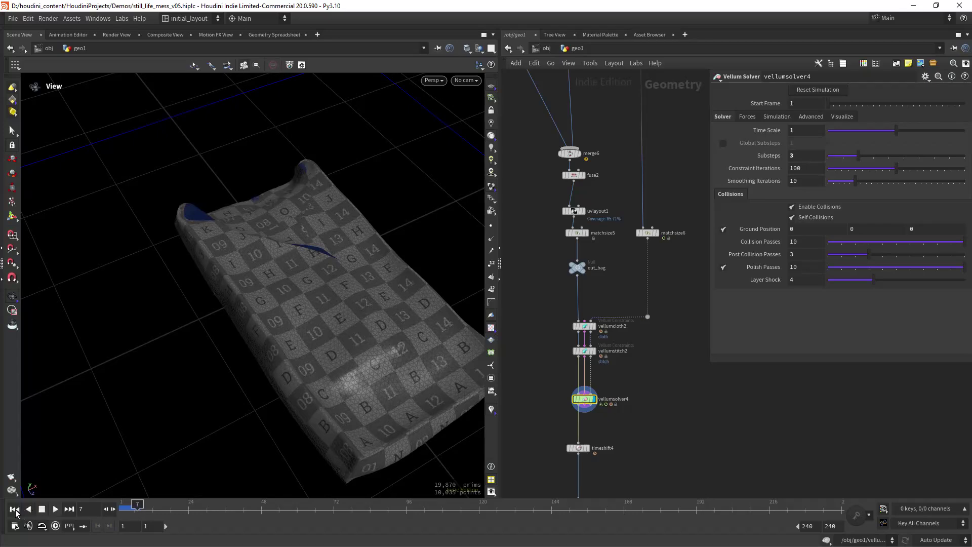
left_click(15, 510)
Display timeshift4 without the wireframe overlay, examine the crumpled bag and show the node's frame settings
left_click(593, 437)
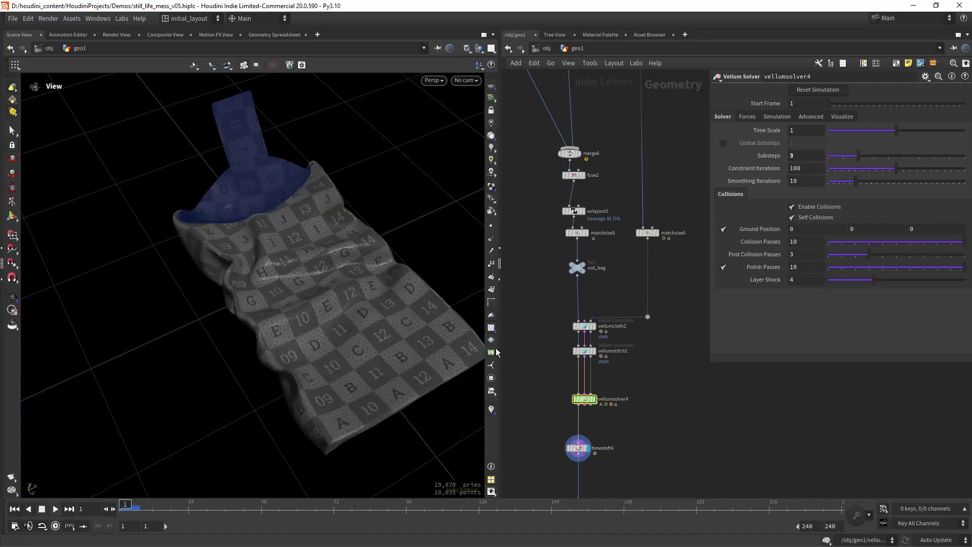
mouse_move(228, 294)
left_mouse_down()
mouse_move(254, 282)
mouse_move(224, 296)
left_mouse_up()
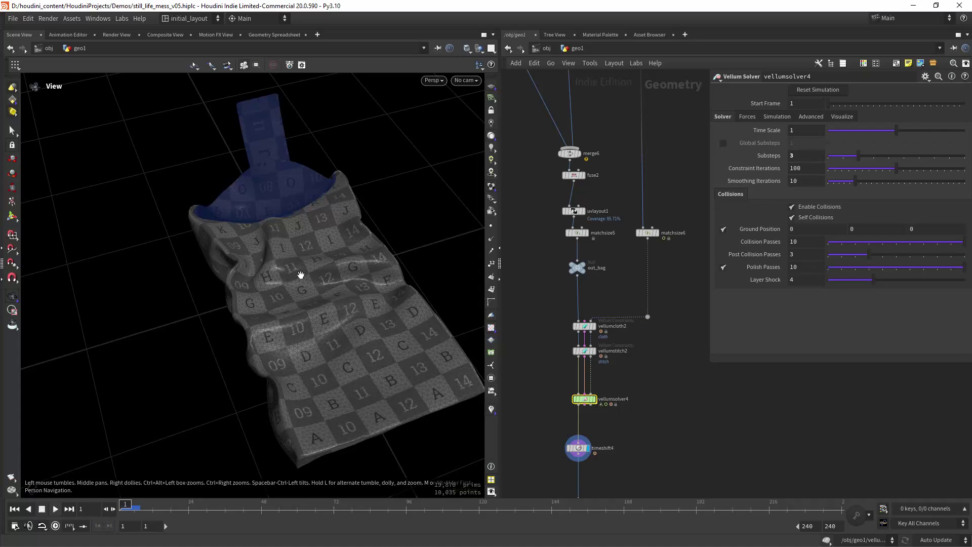
key("shift+w")
mouse_move(330, 278)
left_mouse_down()
mouse_move(312, 280)
mouse_move(329, 296)
left_mouse_up()
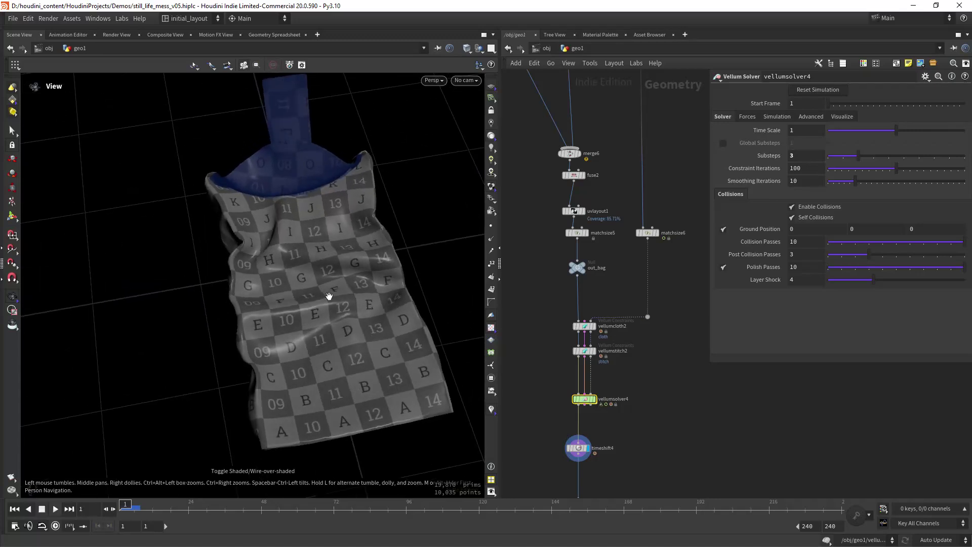
left_click(583, 450)
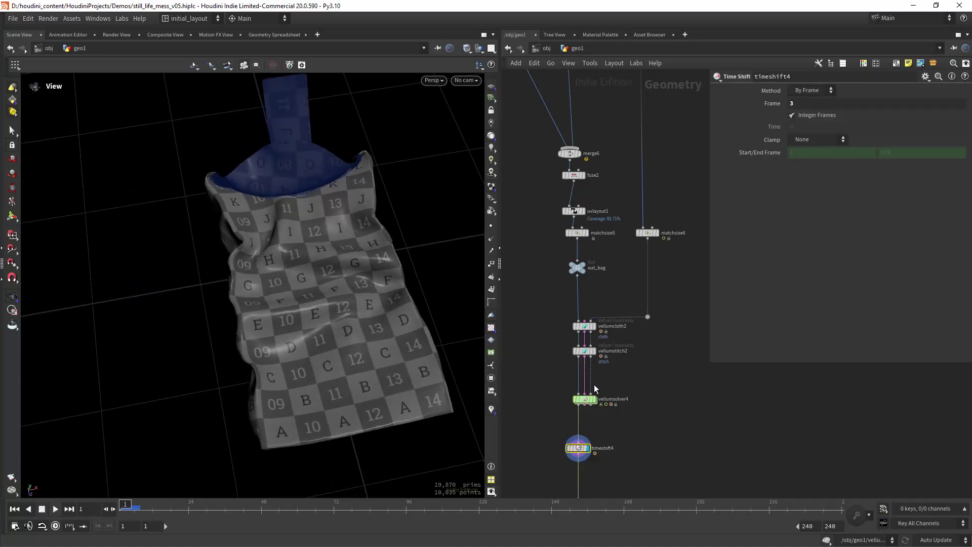
Display vellumsolver4 again and view the bag's flap and narrow strip from the side
left_click(596, 393)
left_click(584, 399)
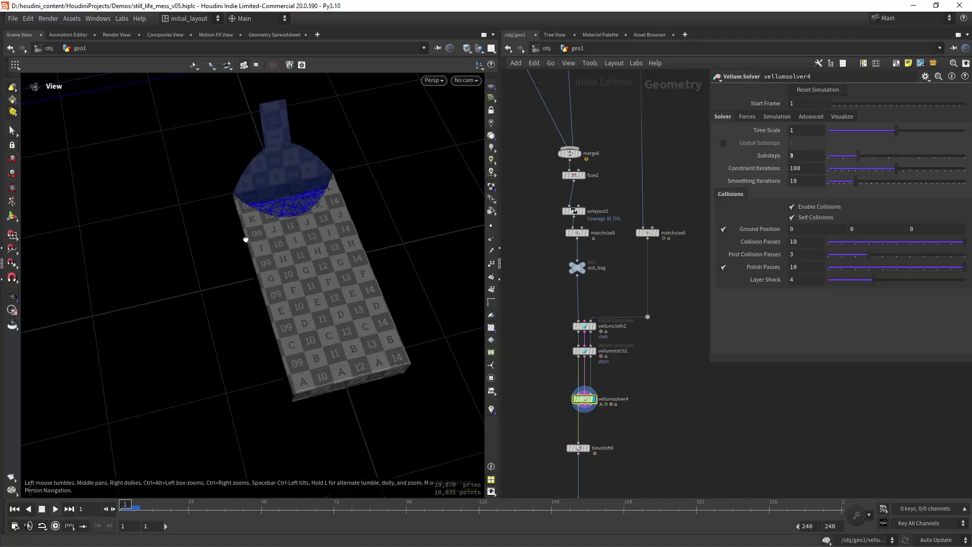
left_click_drag(246, 235, 213, 243)
scroll(213, 243, "up", 3)
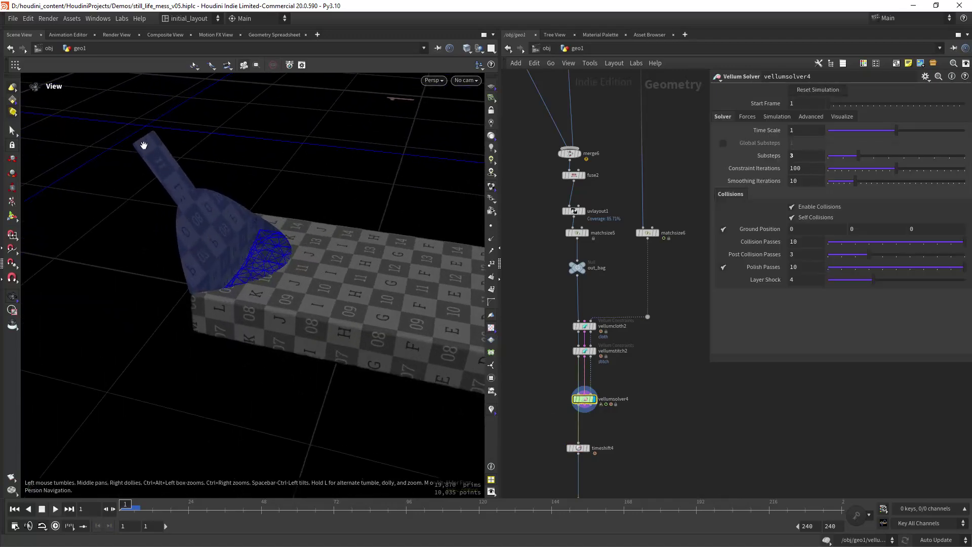
left_click_drag(197, 220, 228, 253)
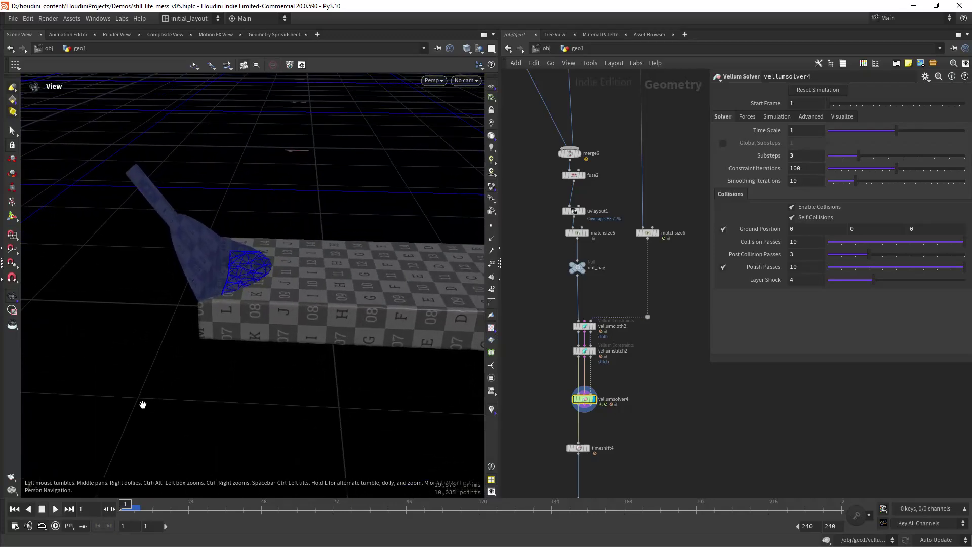
Play the bag simulation from the side, rewind it and scrub through its opening frames to frame 2
left_click(56, 509)
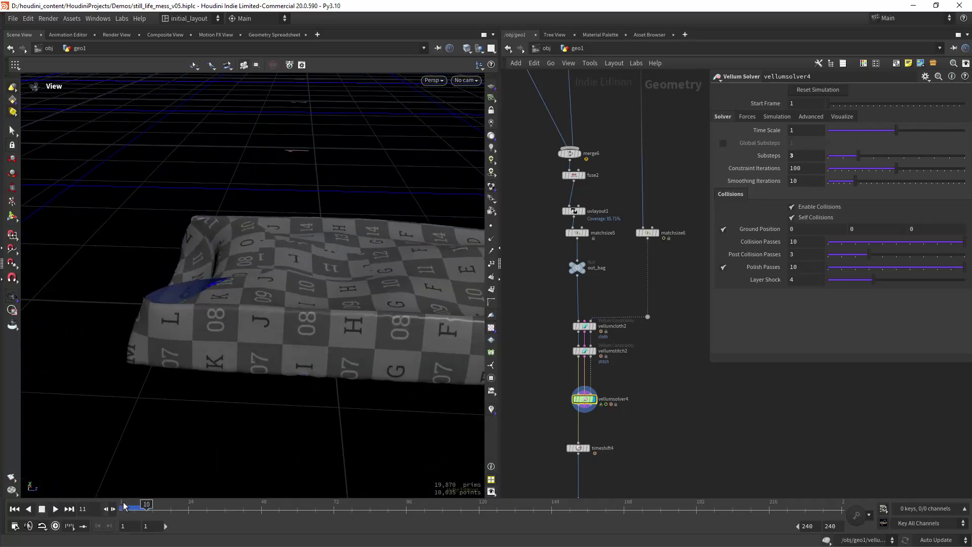
mouse_move(115, 507)
left_mouse_down()
mouse_move(134, 507)
mouse_move(115, 508)
left_mouse_up()
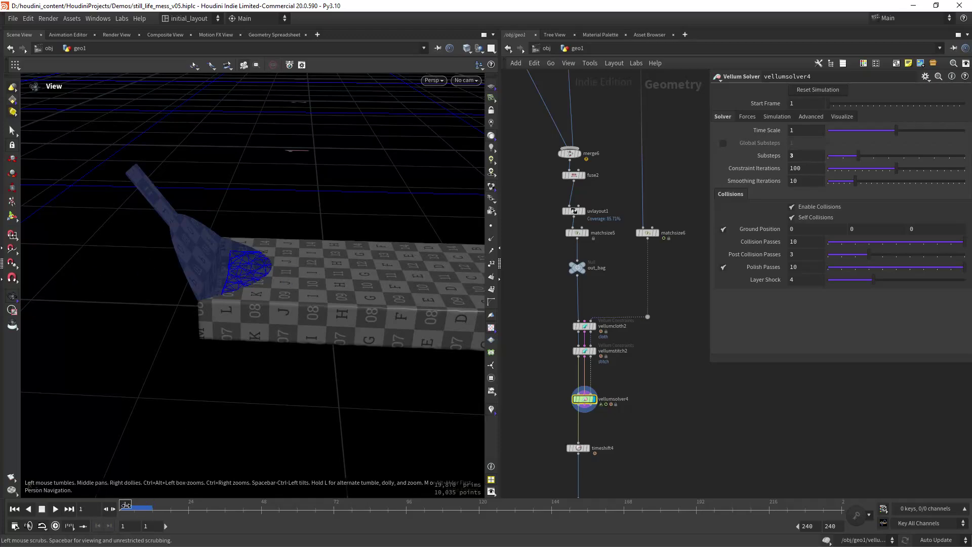
mouse_move(122, 508)
left_mouse_down()
mouse_move(136, 508)
mouse_move(125, 508)
left_mouse_up()
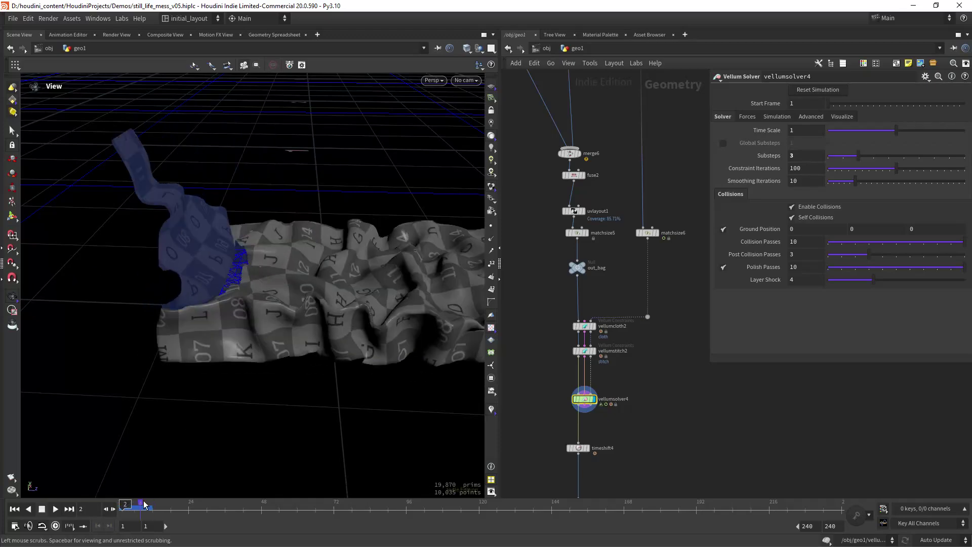
Open the forces network inside vellumsolver4 and show the popwind1 wind settings
double_click(591, 399)
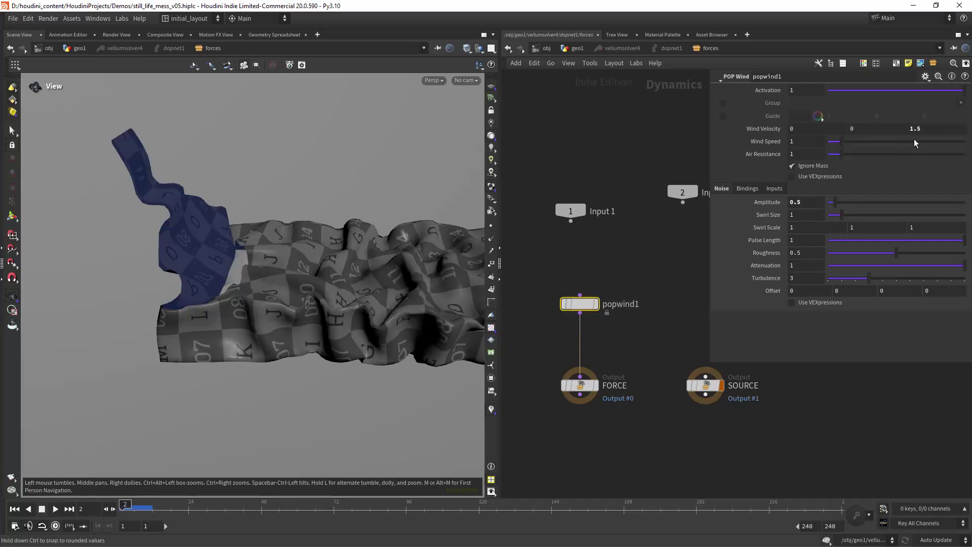
Bypass popwind1, return to geo1, play the bag simulation without wind and rewind it
left_click(929, 131)
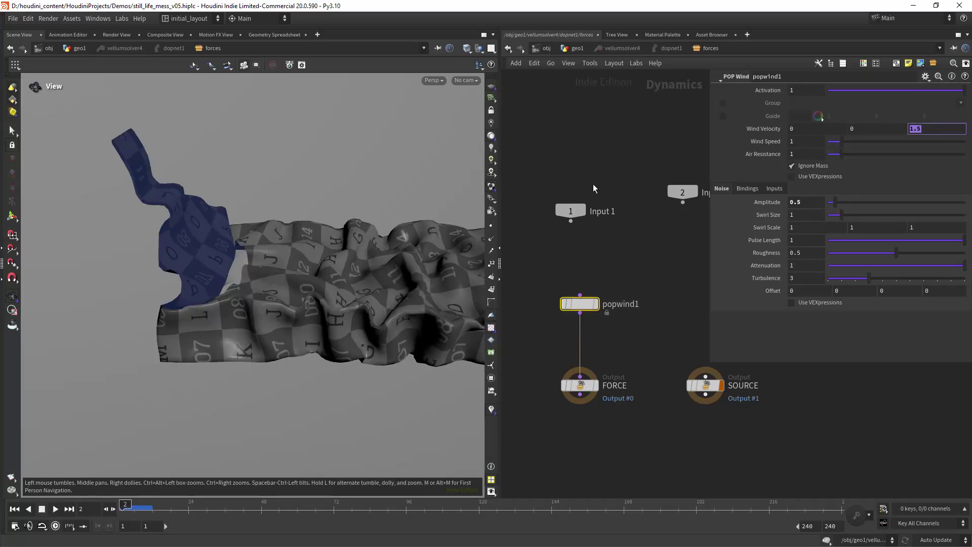
left_click(565, 303)
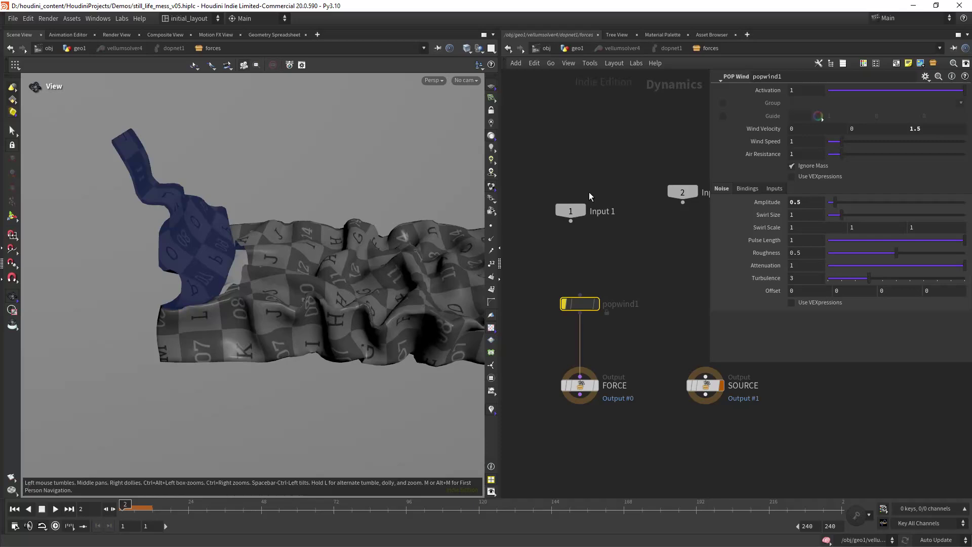
left_click(584, 49)
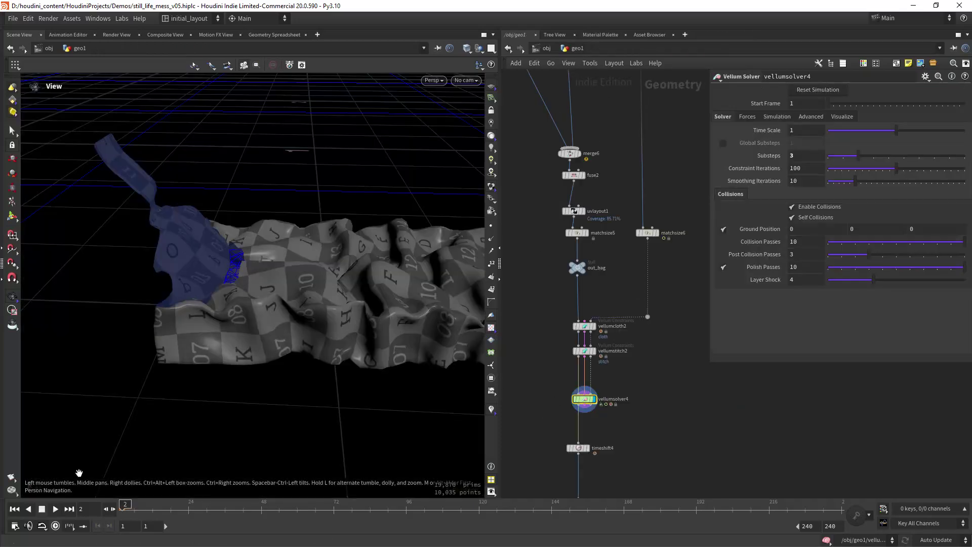
left_click(54, 508)
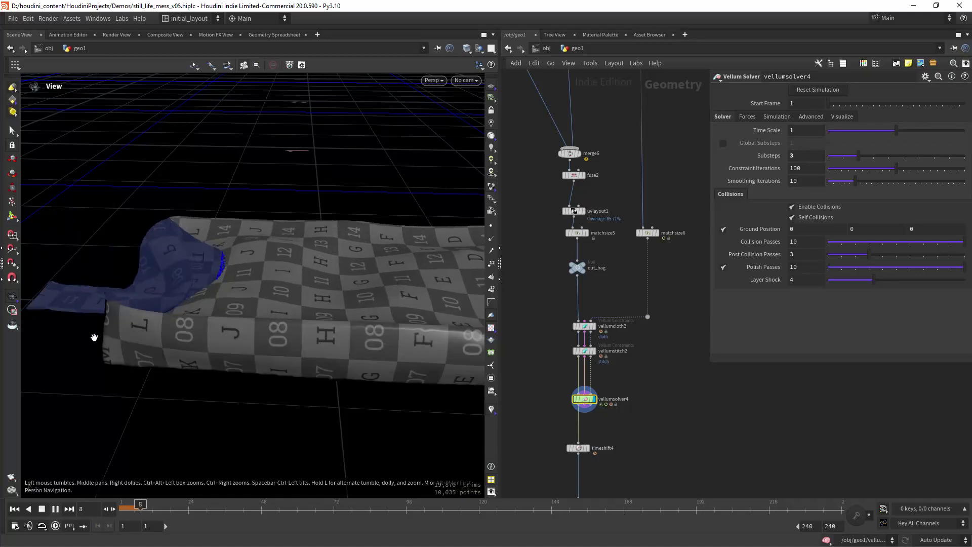
left_click(42, 509)
left_click(14, 509)
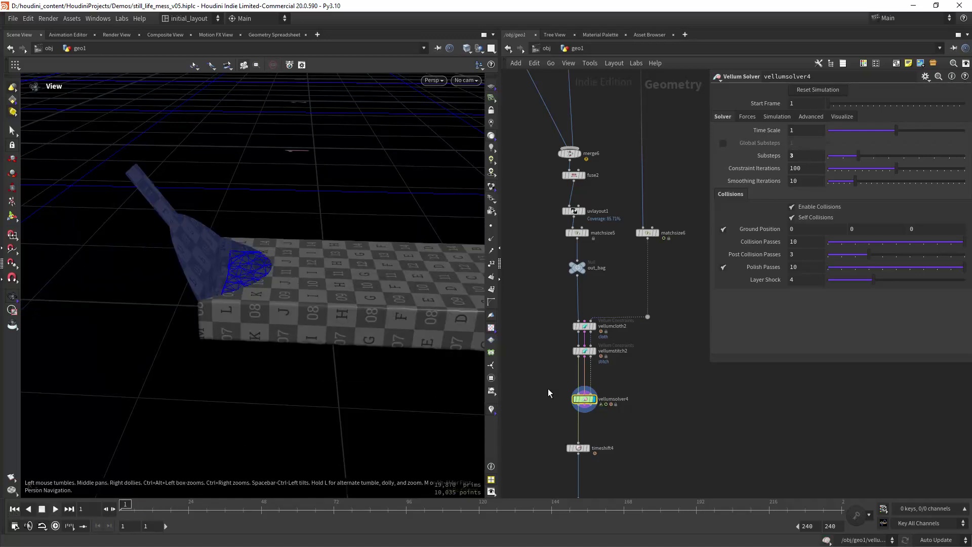
Re-enable popwind1 inside vellumsolver4 and return to the geo1 network
double_click(582, 399)
left_click(564, 303)
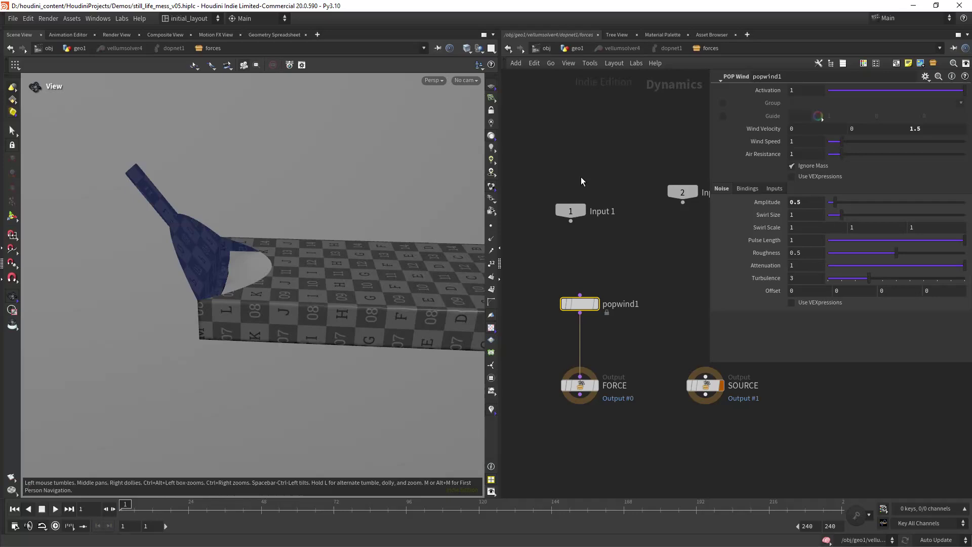
left_click(577, 49)
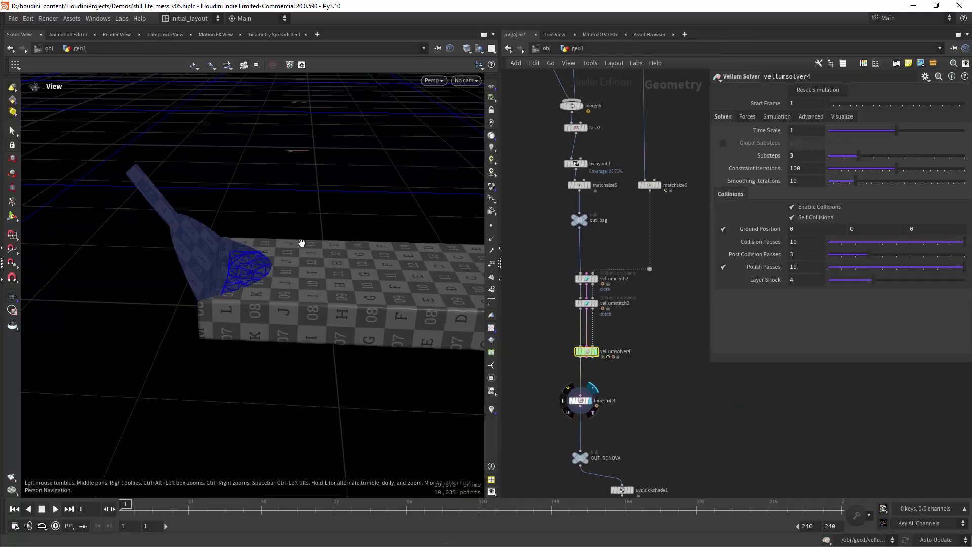
Examine the finished wrapped candy up close and bring the start of its node chain into view
right_click_drag(354, 278, 271, 299)
mouse_move(271, 299)
left_mouse_down()
mouse_move(276, 240)
mouse_move(299, 273)
mouse_move(301, 260)
mouse_move(272, 272)
mouse_move(317, 271)
mouse_move(283, 310)
left_mouse_up()
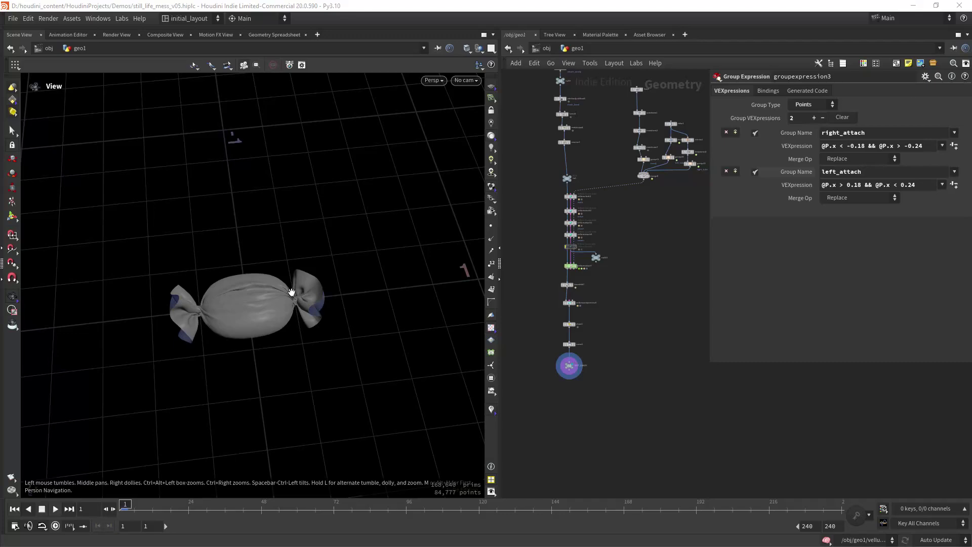
scroll(292, 309, "up", 5)
mouse_move(291, 309)
left_mouse_down()
mouse_move(384, 223)
mouse_move(274, 303)
left_mouse_up()
middle_click_drag(604, 130, 605, 166)
scroll(630, 263, "up", 5)
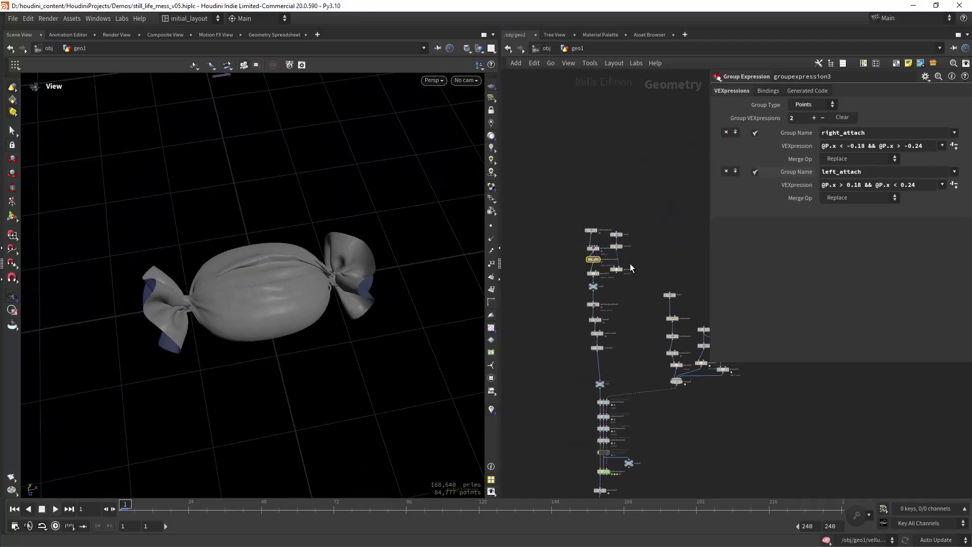
Display the flat planarpatch2 sheet, then bend3, and examine the rolled-up tube from its open end
left_click(578, 193)
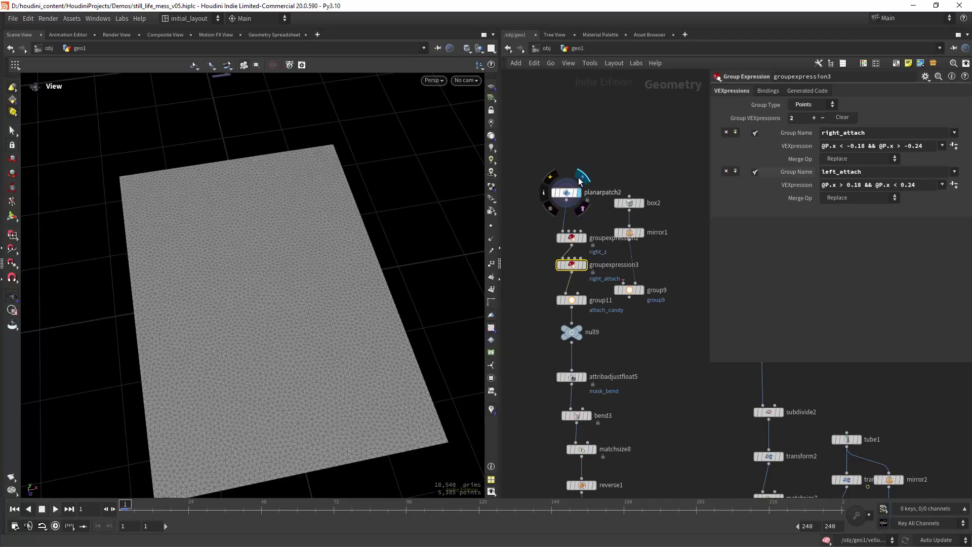
left_click_drag(425, 277, 365, 280)
middle_click_drag(621, 351, 610, 204)
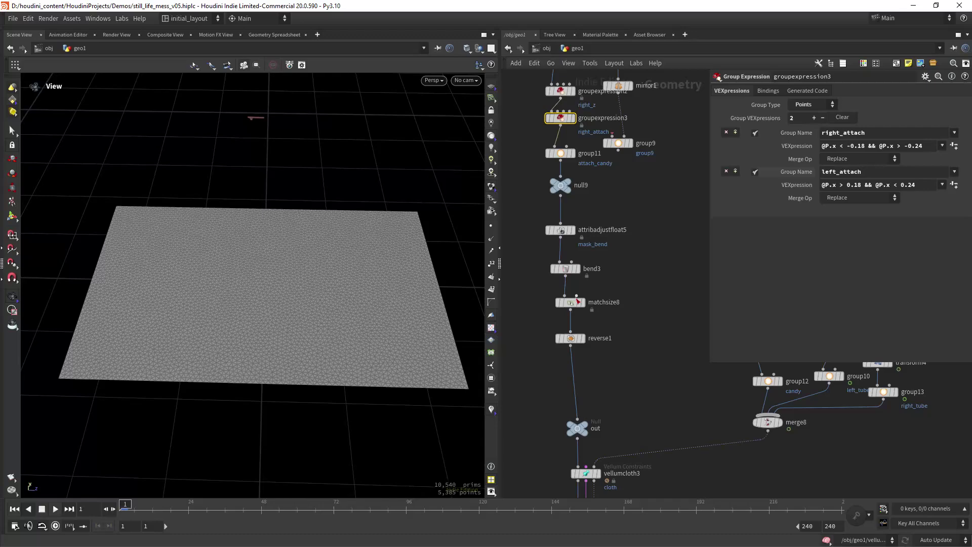
left_click(578, 268)
scroll(327, 301, "up", 5)
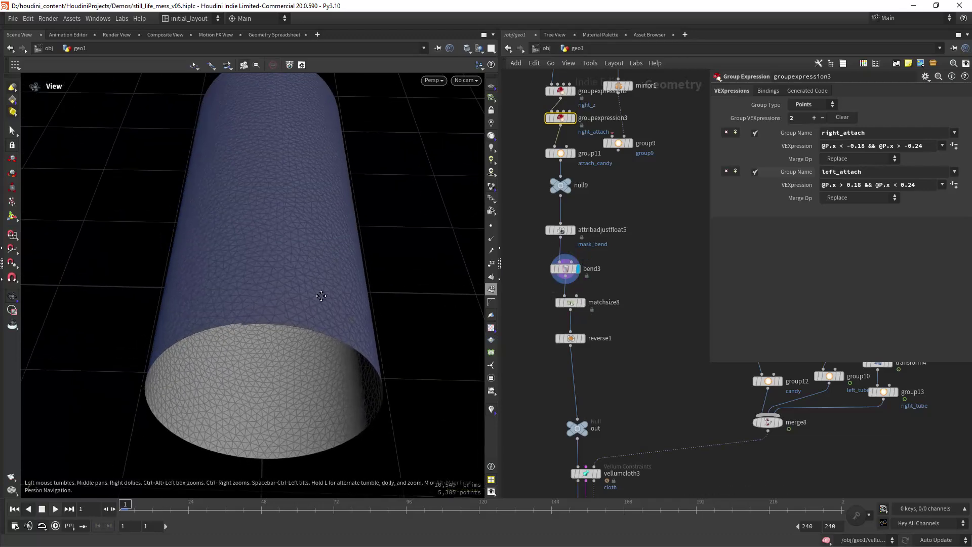
left_click_drag(322, 297, 338, 318)
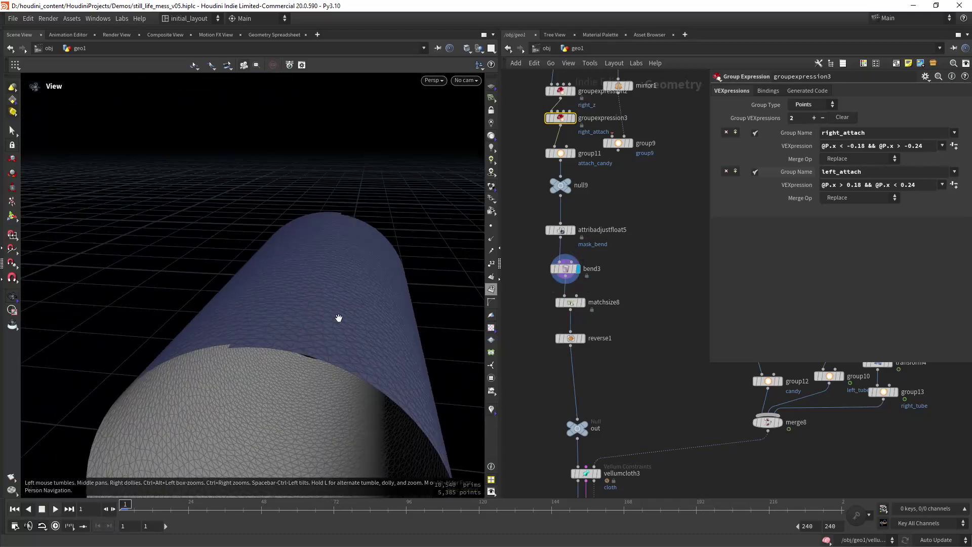
scroll(603, 289, "down", 2)
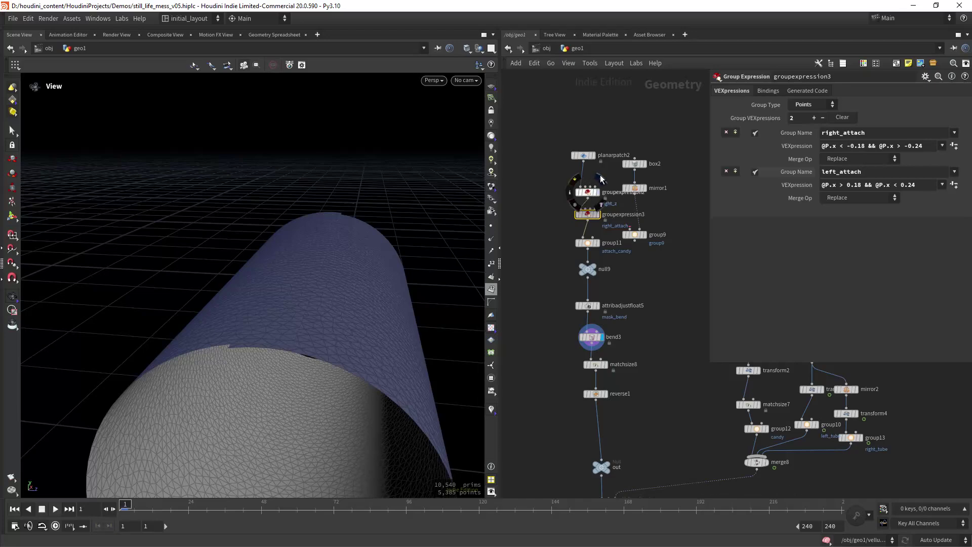
Display groupexpression2 and toggle its left_z group off and on to compare the two edge point groups
left_click(591, 193)
middle_click_drag(389, 341, 320, 321)
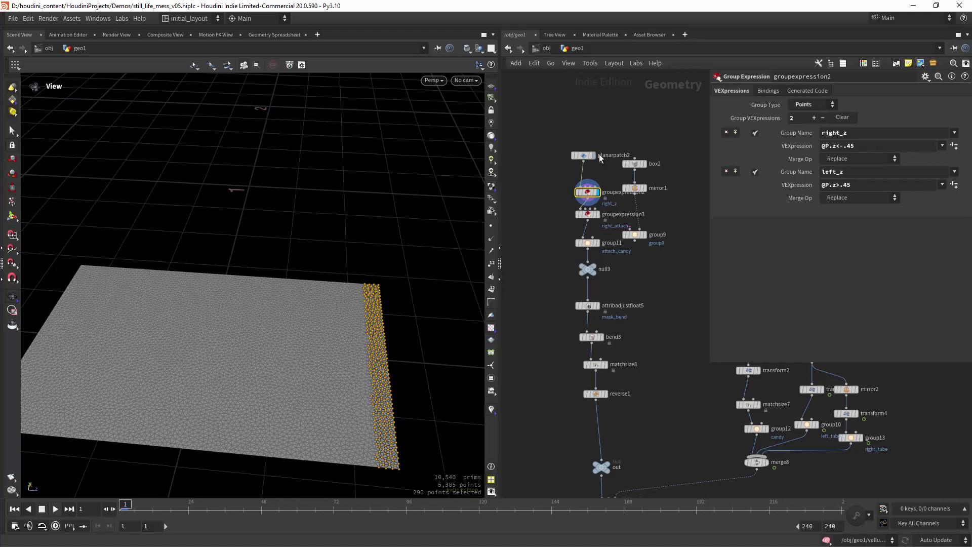
left_click(754, 172)
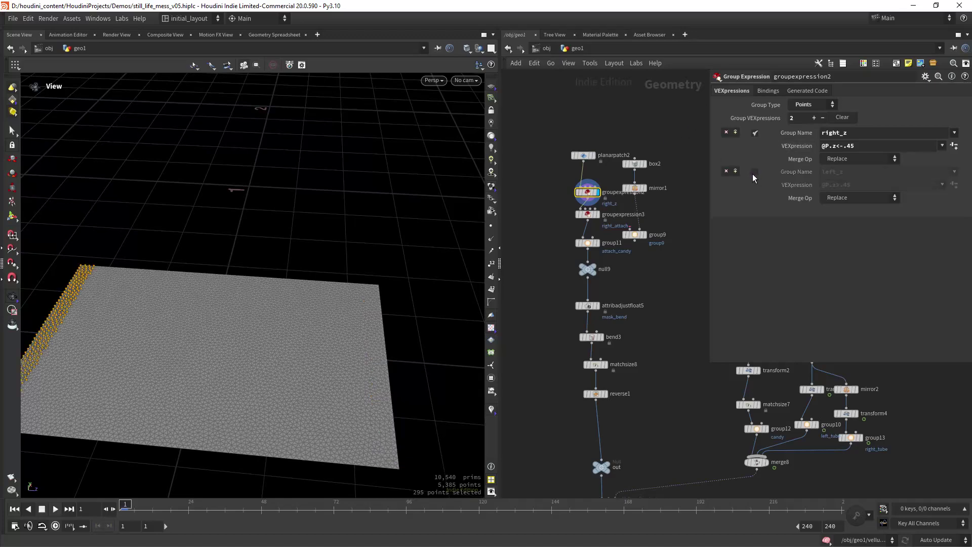
left_click(752, 174)
left_click(753, 174)
left_click(753, 175)
left_click(753, 176)
left_click(755, 174)
left_click(754, 174)
left_click(754, 174)
left_click(755, 175)
left_click(754, 174)
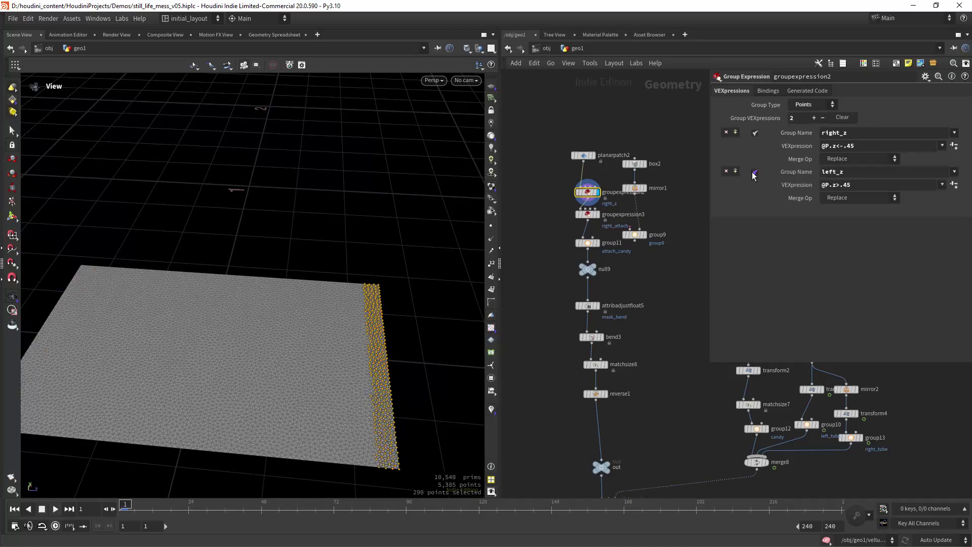
left_click(754, 174)
left_click(754, 174)
Display groupexpression3 and toggle its left_attach group off and on to compare the two attachment strips
left_click(596, 215)
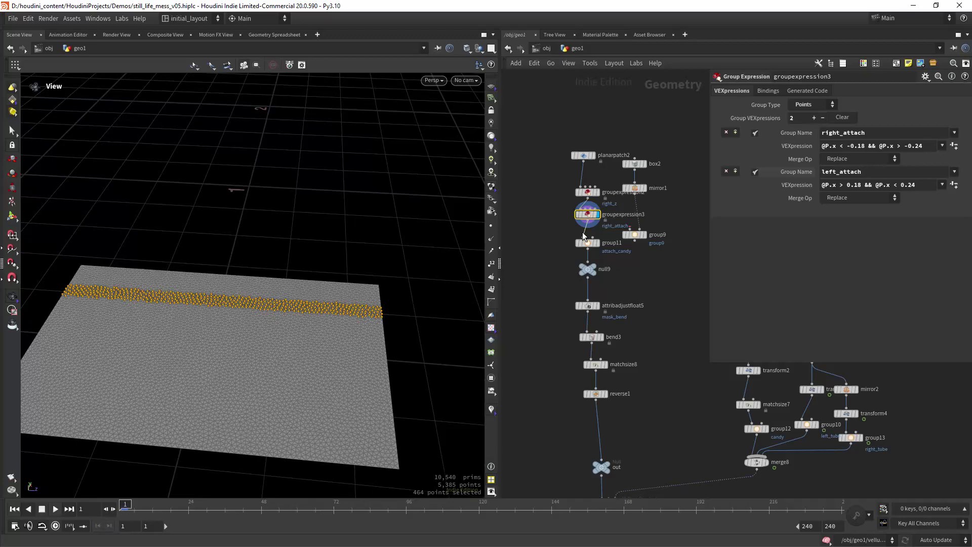
left_click(754, 175)
left_click(754, 175)
left_click(754, 175)
left_click(754, 175)
left_click(753, 175)
left_click(754, 175)
left_click(754, 175)
left_click(755, 175)
left_click(755, 175)
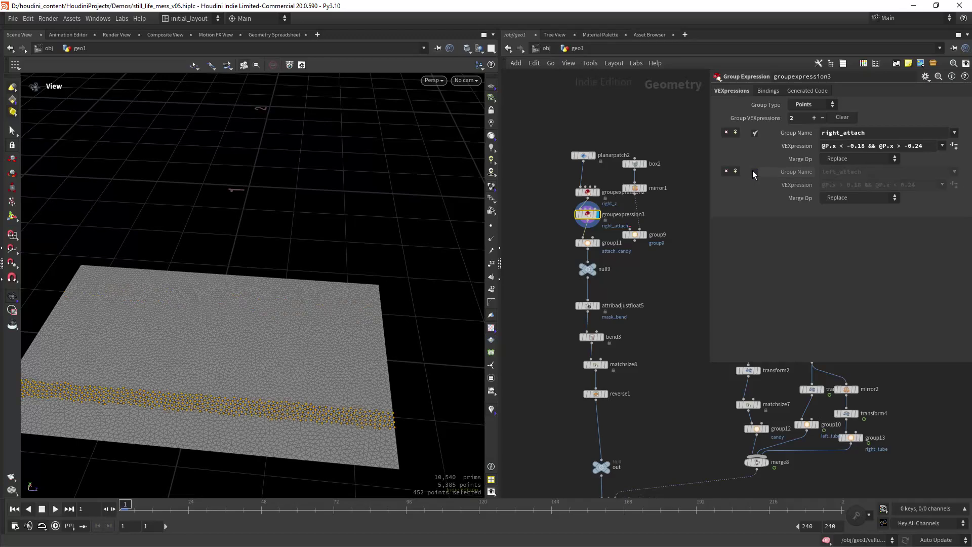
left_click(754, 175)
left_click(753, 176)
left_click(754, 175)
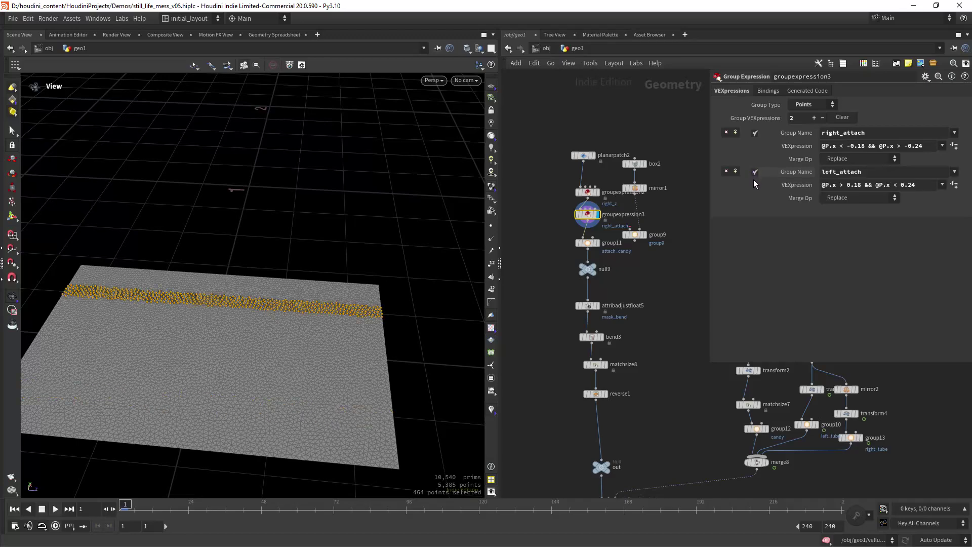
Display group12 in the collider branch and examine the rounded candy shape
middle_click_drag(666, 380, 666, 204)
mouse_move(632, 278)
middle_mouse_down()
mouse_move(632, 233)
mouse_move(528, 292)
middle_mouse_up()
left_click(622, 270)
middle_click_drag(636, 241, 595, 261)
left_click(591, 301)
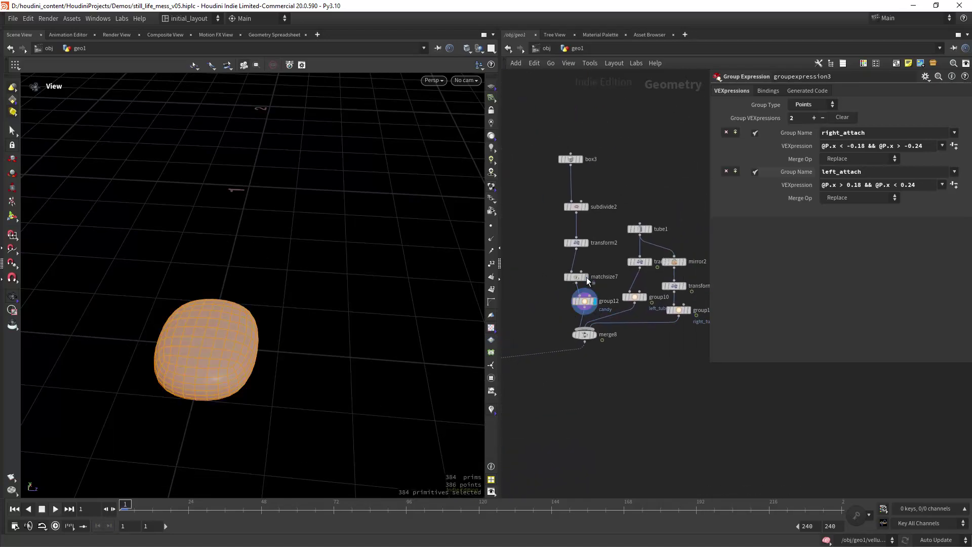
mouse_move(293, 321)
left_mouse_down()
mouse_move(197, 336)
mouse_move(265, 228)
mouse_move(265, 340)
mouse_move(341, 258)
mouse_move(271, 342)
mouse_move(305, 253)
mouse_move(277, 310)
left_mouse_up()
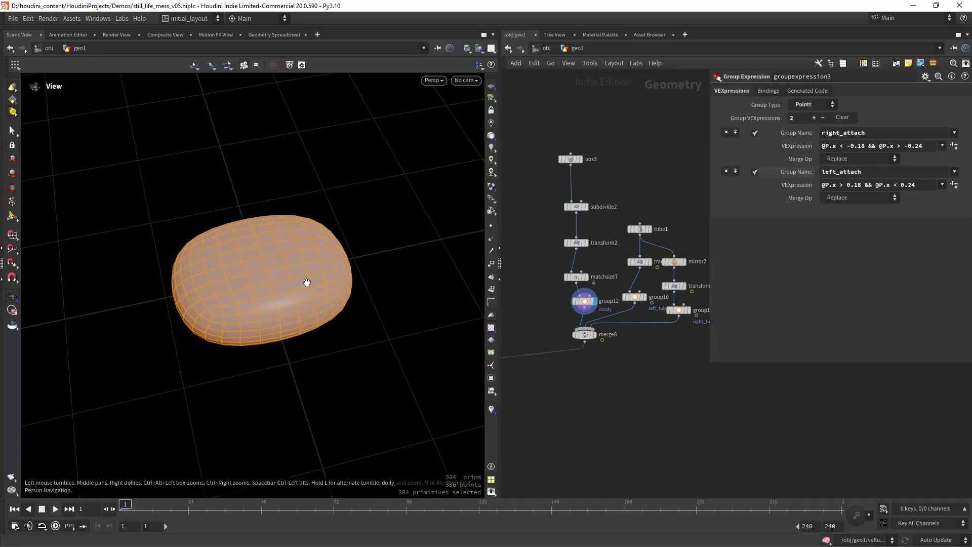
Display tube1, then the combined candy and tube colliders in merge8, and play the timeline before rewinding it
middle_click_drag(610, 264, 574, 239)
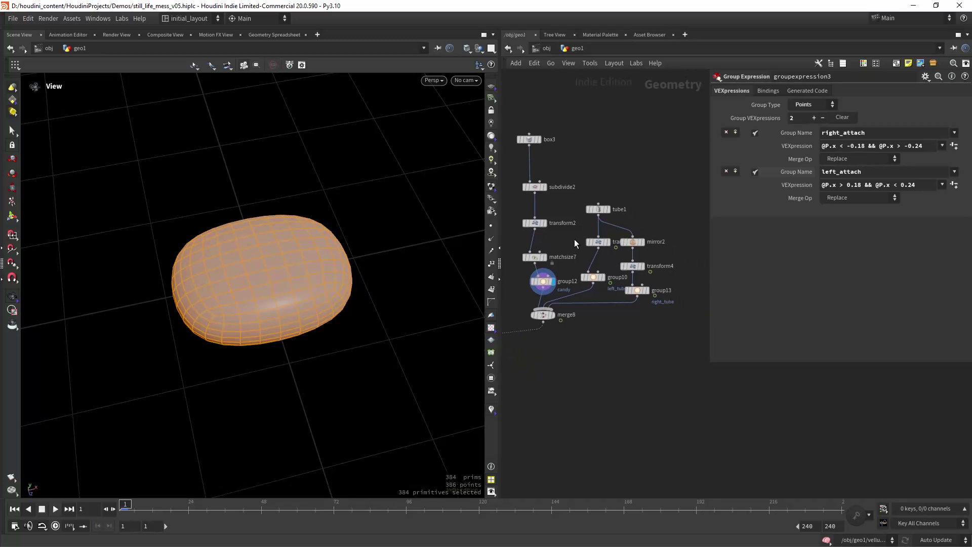
left_click(607, 209)
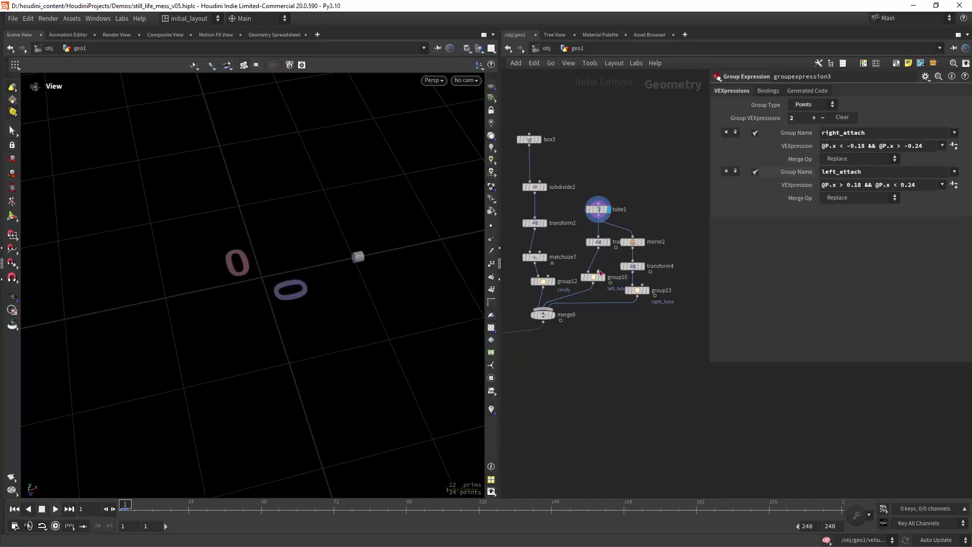
left_click(552, 314)
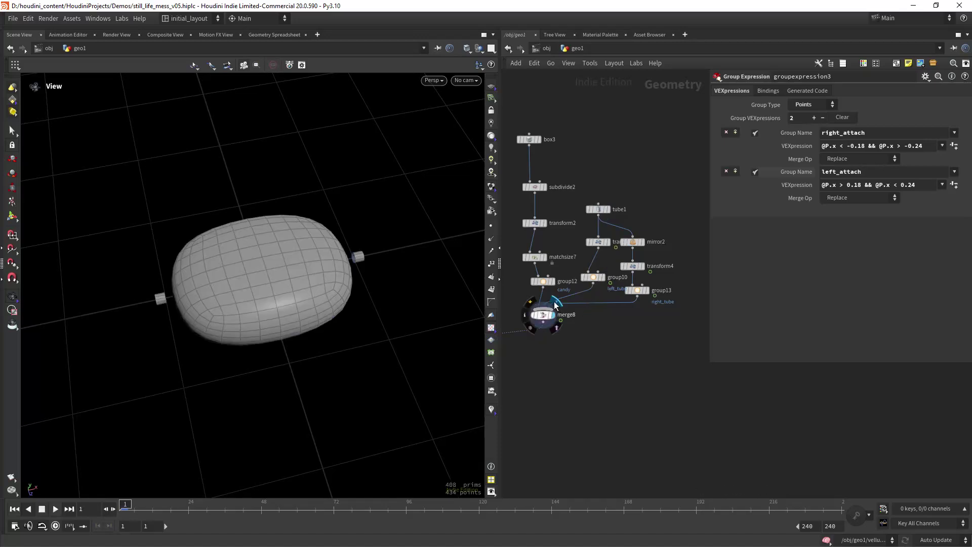
left_click_drag(292, 314, 157, 388)
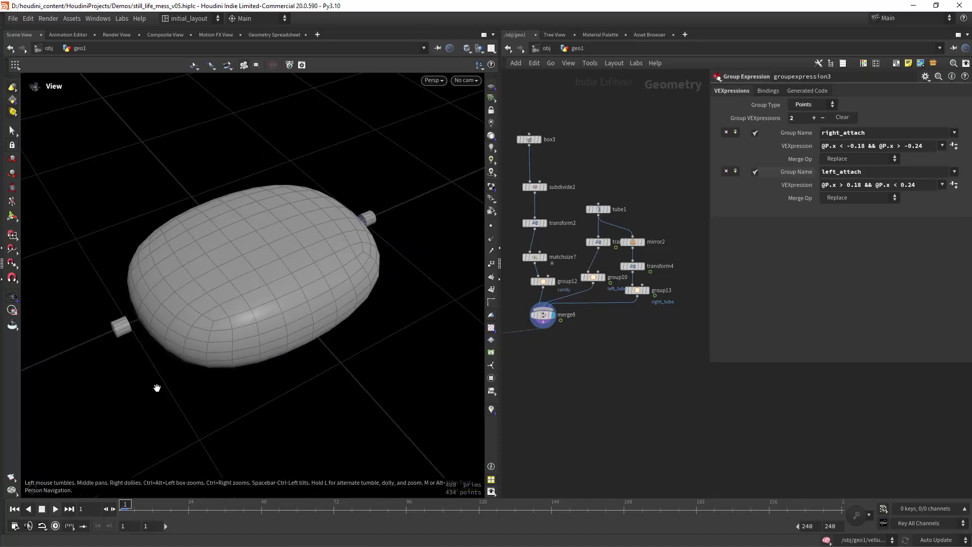
left_click(54, 508)
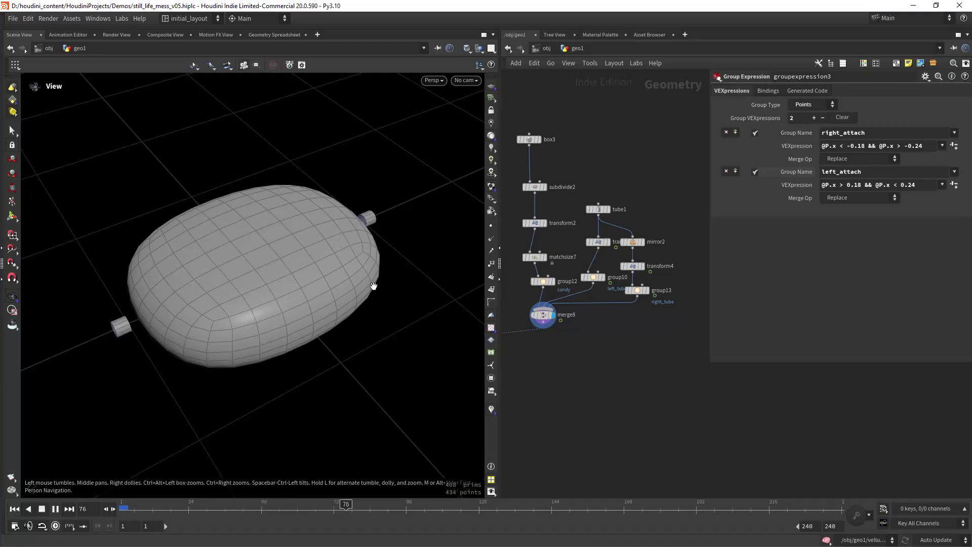
left_click(15, 508)
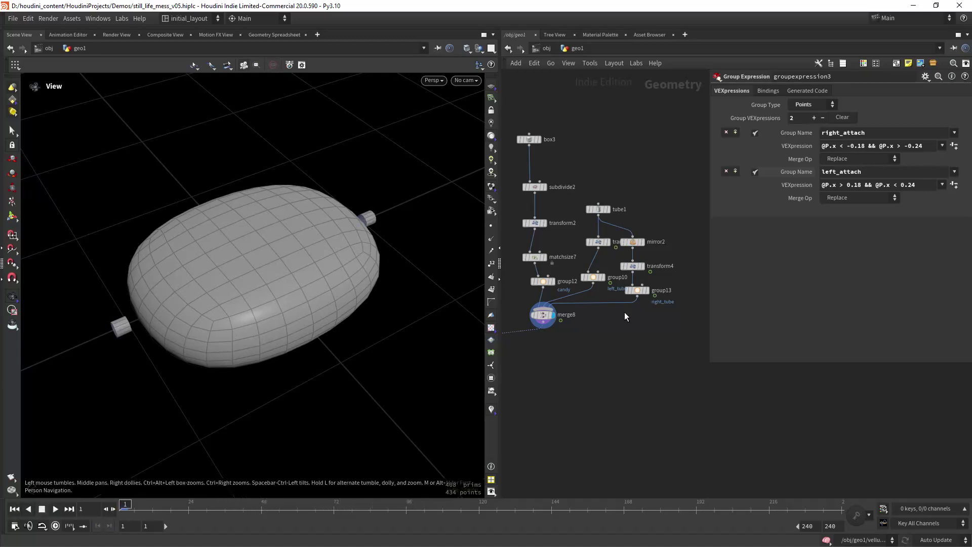
Display vellumcloth3 and show its cloth constraint settings down to the Stretch and Bend sections
middle_click_drag(560, 348, 686, 282)
middle_click_drag(572, 311, 638, 300)
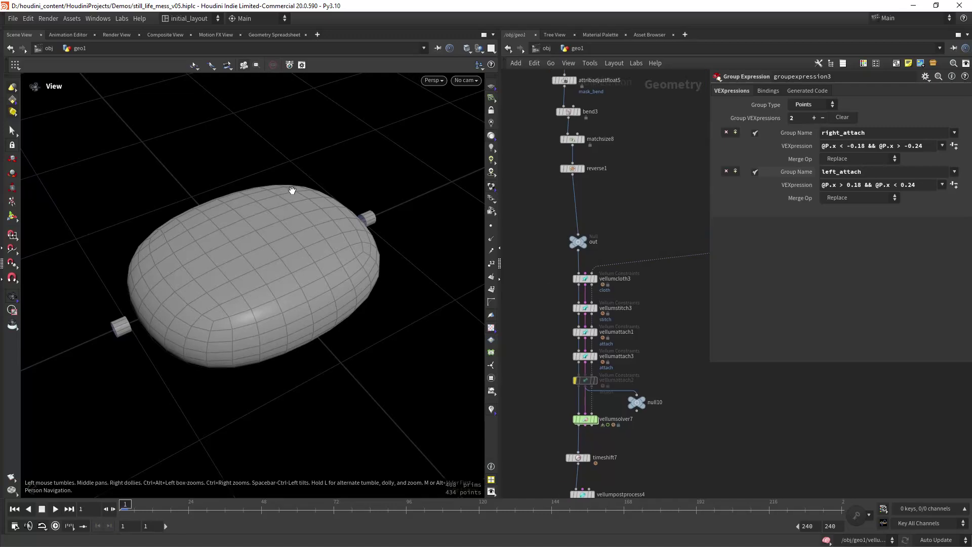
scroll(648, 286, "up", 2)
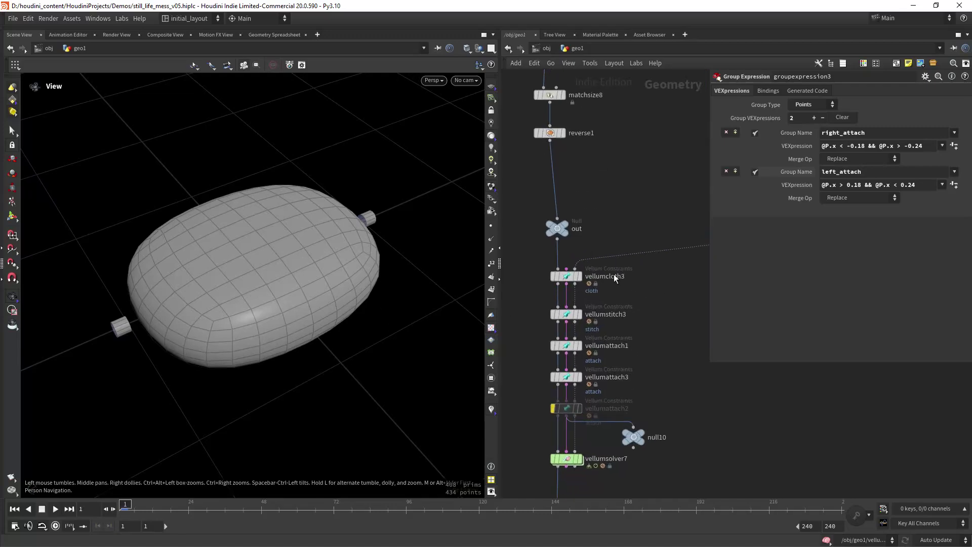
left_click(572, 276)
left_click(571, 278)
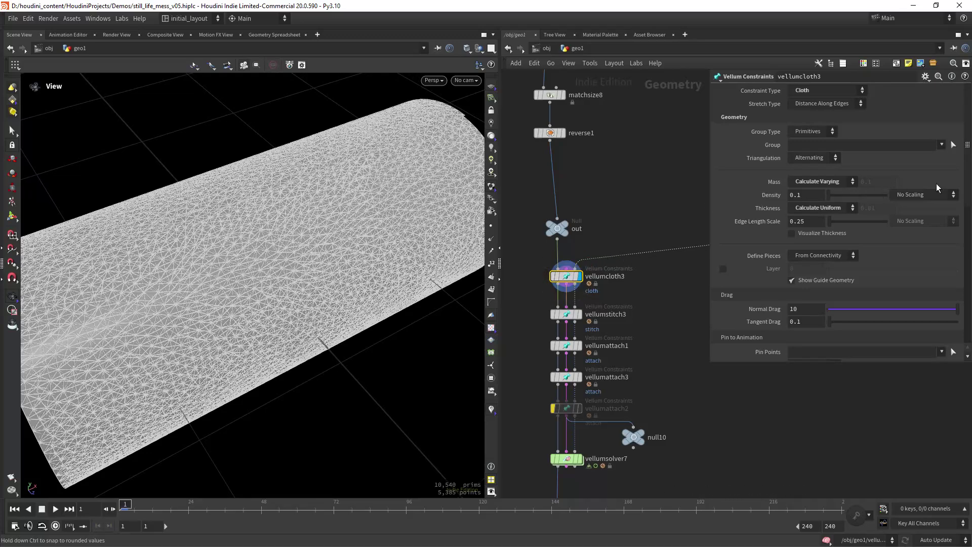
left_click_drag(965, 152, 963, 291)
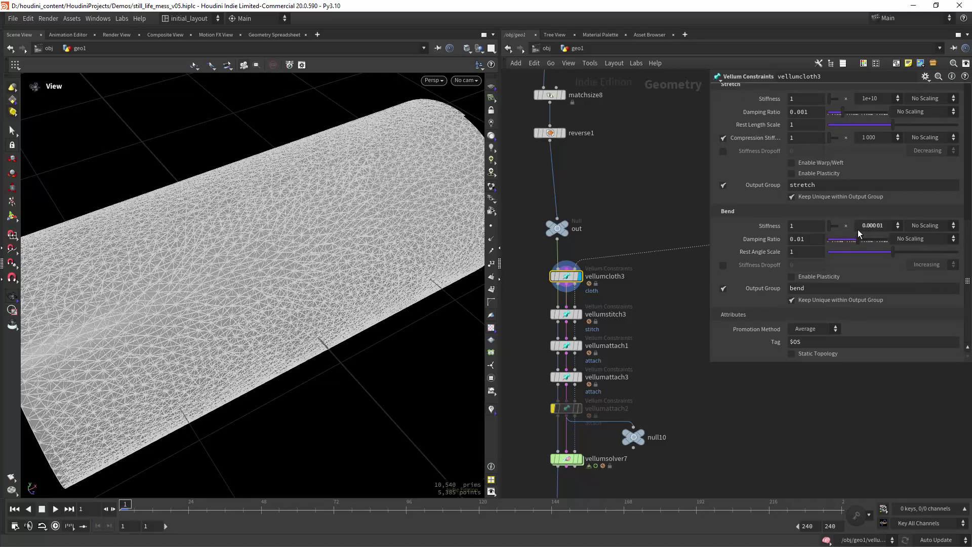
Display vellumstitch3, examine the stitches along the tube's seam and show its source and target point groups
middle_click_drag(619, 330, 627, 286)
mouse_move(577, 271)
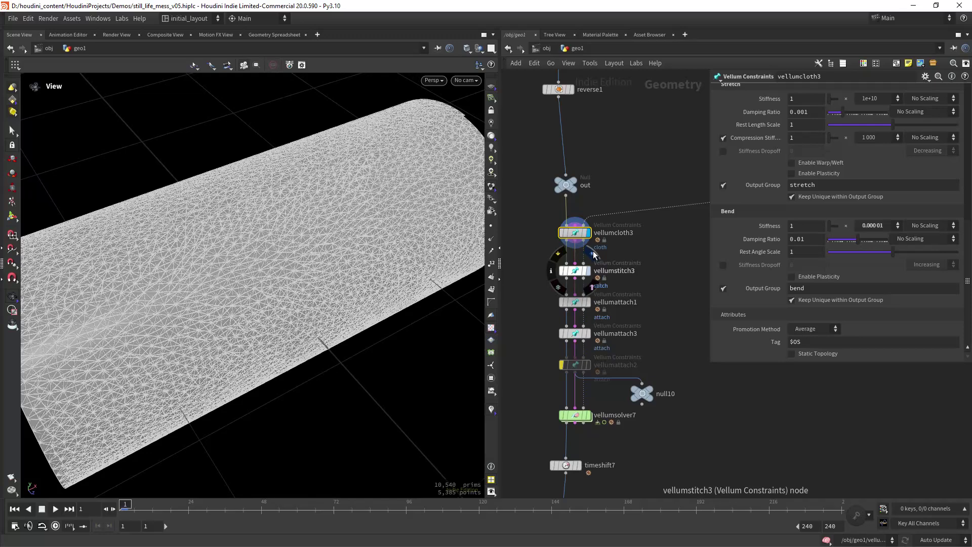
left_click(592, 254)
left_click(575, 271)
left_click_drag(354, 306, 323, 323)
scroll(967, 225, "up", 6)
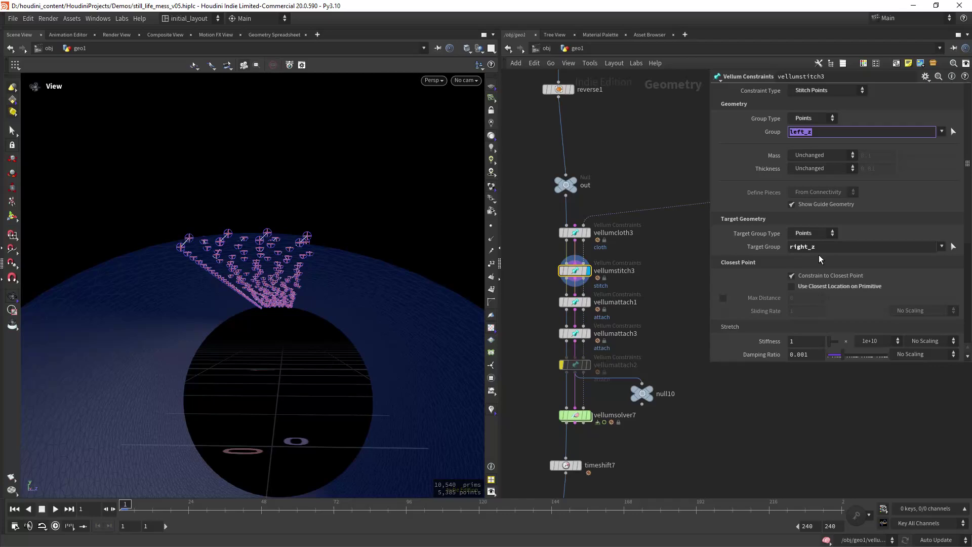
left_click(817, 247)
Display vellumattach1, show its left_attach and left_tube target groups, and examine the attach constraints inside the tube
left_click(591, 288)
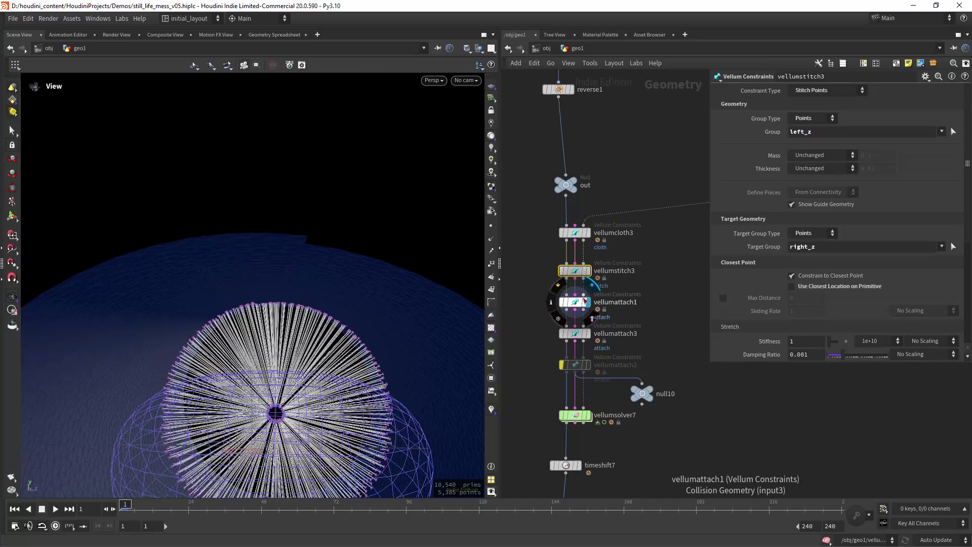
left_click(575, 302)
right_click_drag(336, 348, 354, 349)
left_click_drag(355, 350, 304, 332)
middle_click_drag(304, 333, 277, 321)
left_click_drag(277, 321, 300, 260)
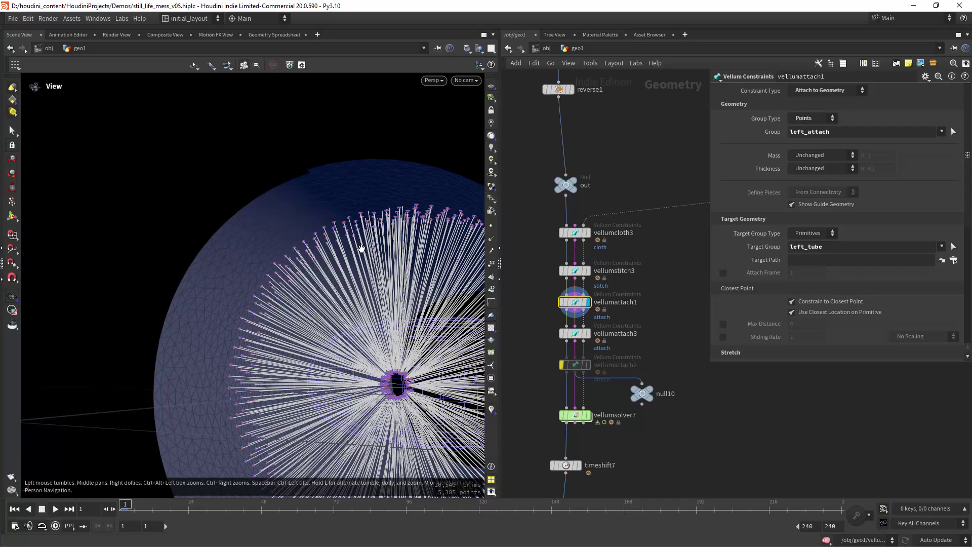
Examine vellumattach1's attachment ring from outside the tube, and display vellumattach3 to view the attachments at the opposite end
right_click_drag(361, 249, 301, 318)
left_click_drag(302, 319, 298, 303)
middle_click_drag(297, 302, 397, 304)
right_click_drag(397, 304, 326, 341)
middle_click_drag(327, 340, 366, 345)
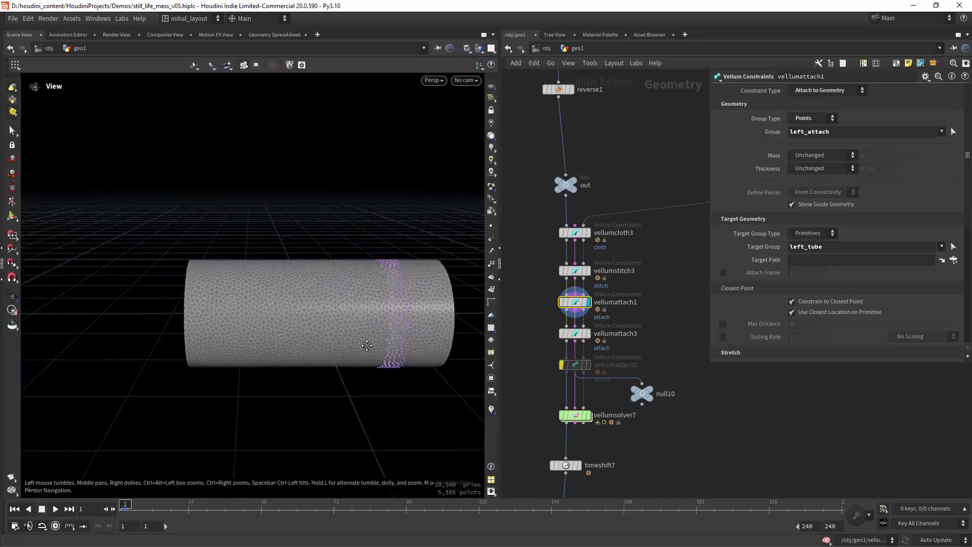
left_click_drag(366, 345, 282, 308)
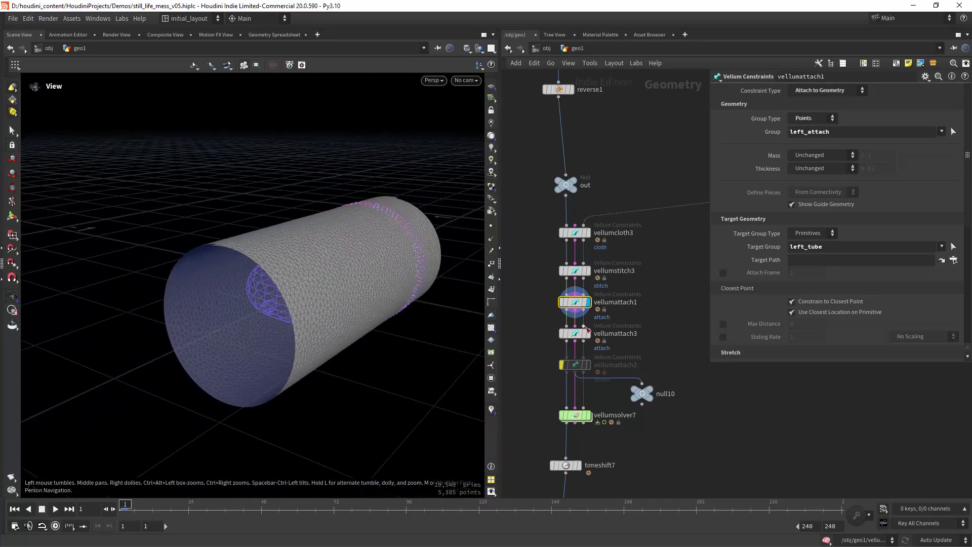
left_click(587, 333)
left_click_drag(347, 319, 377, 309)
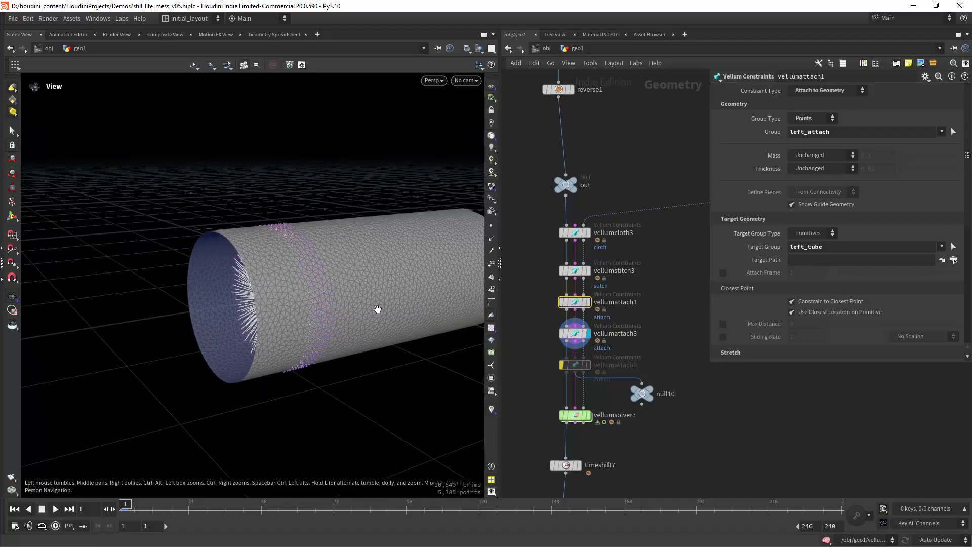
Display vellumsolver7, look into its internal forces network and return to geo1
middle_click_drag(614, 397, 633, 300)
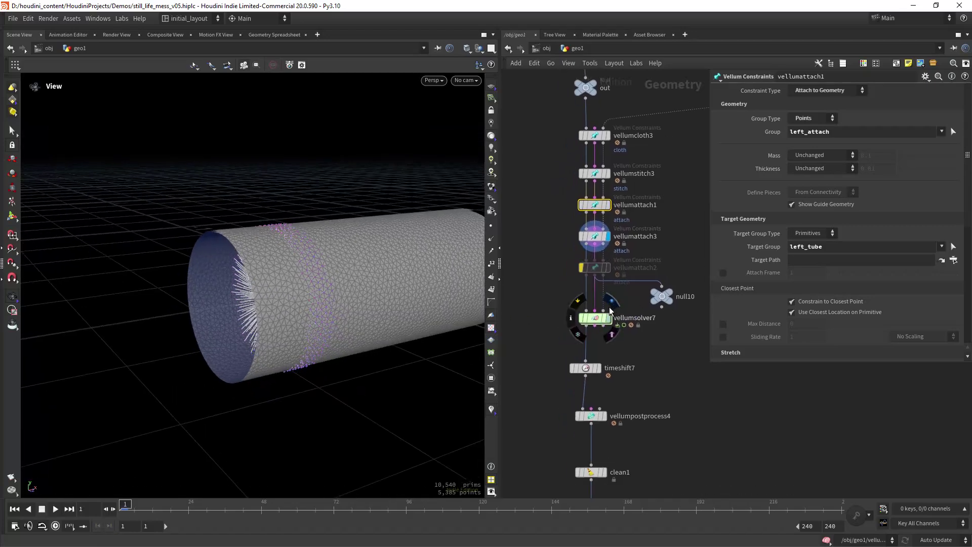
left_click(609, 307)
left_click_drag(386, 306, 268, 298)
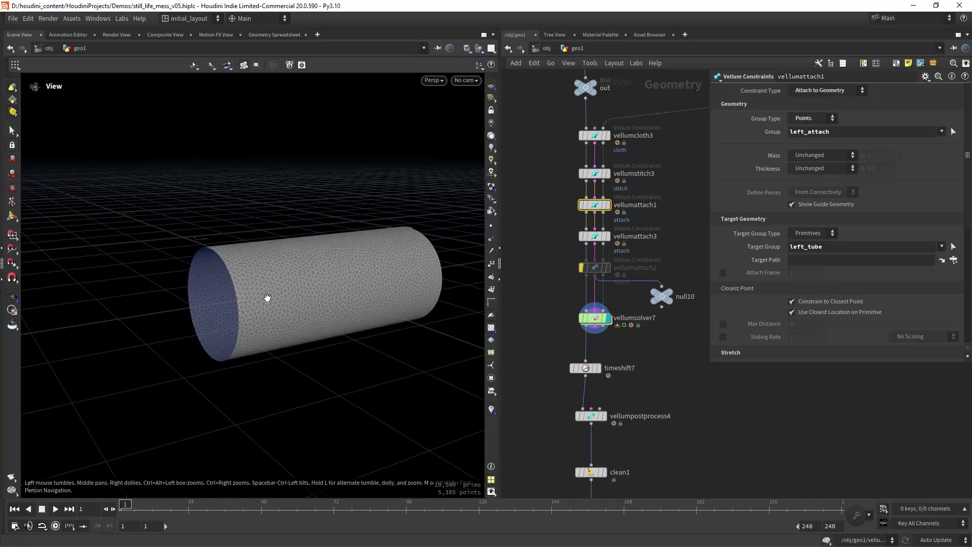
double_click(601, 317)
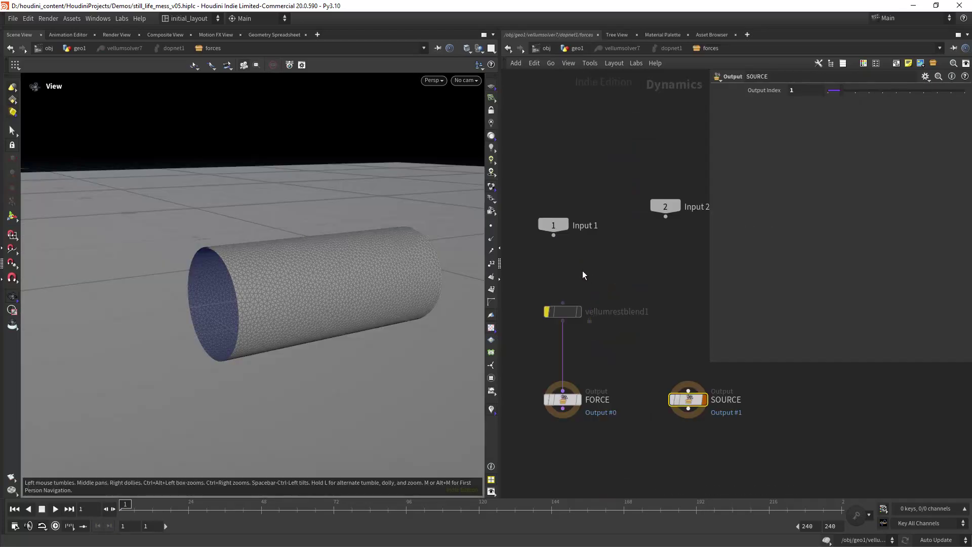
left_click(579, 50)
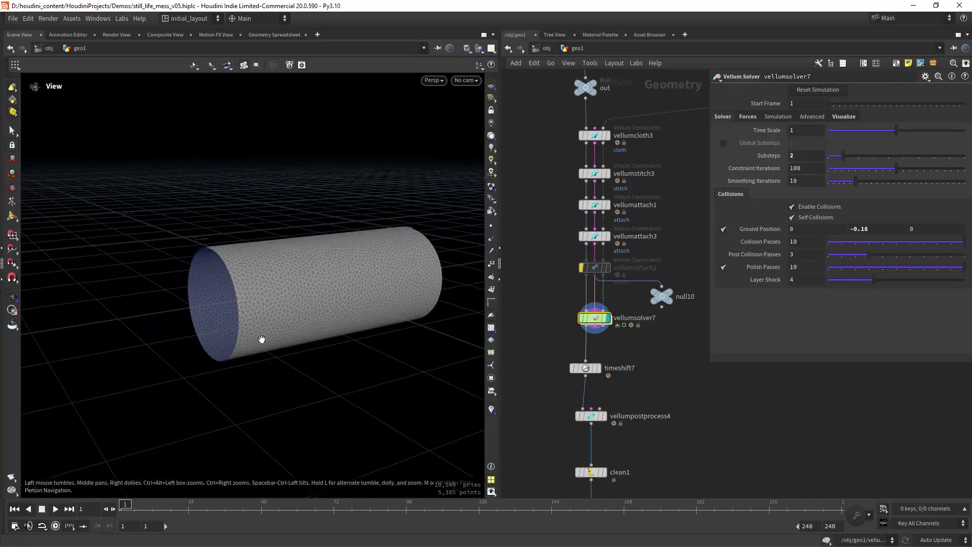
Play the vellumsolver7 simulation, view the twisted wrapper end up close and stop playback around frame 33
key("Up")
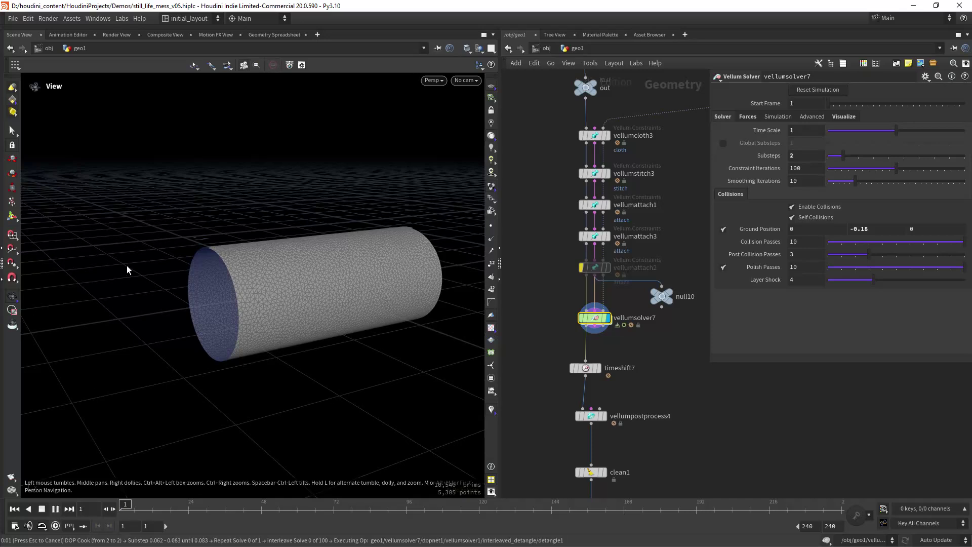
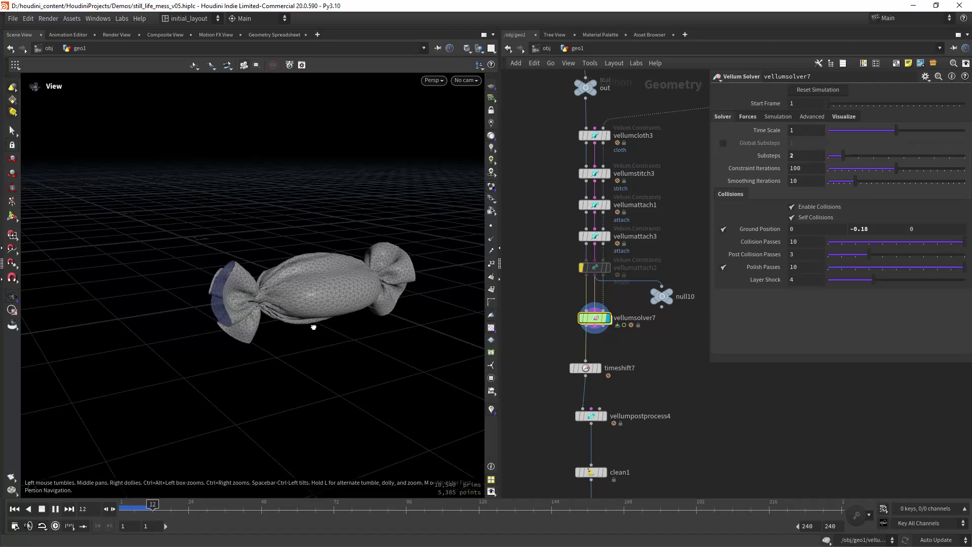
left_click_drag(314, 326, 367, 260)
right_click_drag(367, 259, 455, 220)
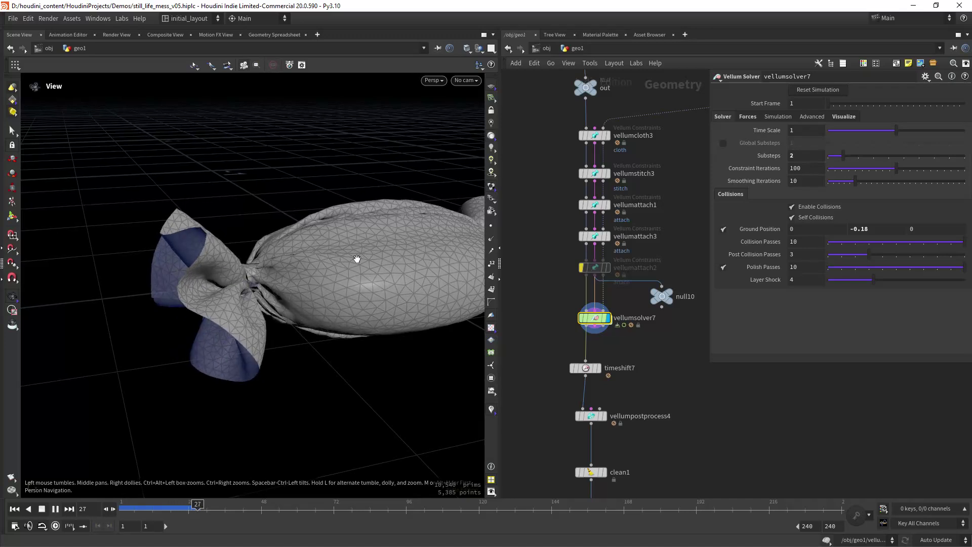
left_click(50, 509)
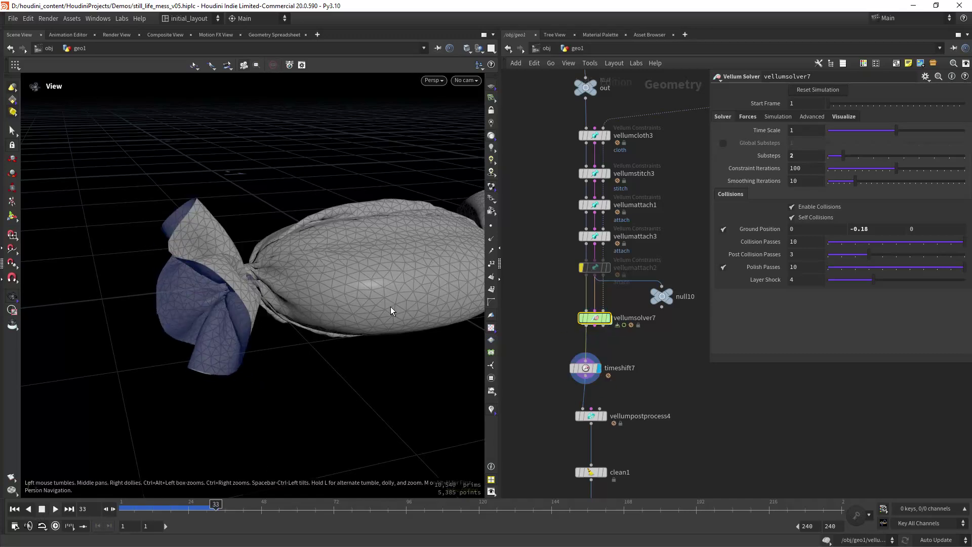
Examine the wrapped candy output of timeshift7 from above with the wireframe overlay turned off
left_click_drag(310, 243, 249, 285)
right_click_drag(249, 285, 293, 256)
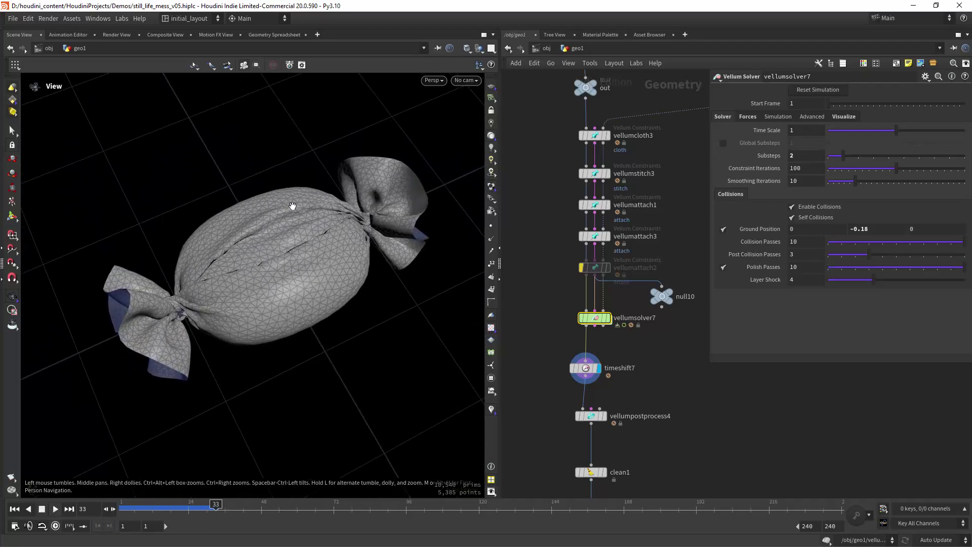
key("shift+w")
mouse_move(324, 268)
left_mouse_down()
mouse_move(321, 251)
mouse_move(330, 329)
mouse_move(302, 242)
left_mouse_up()
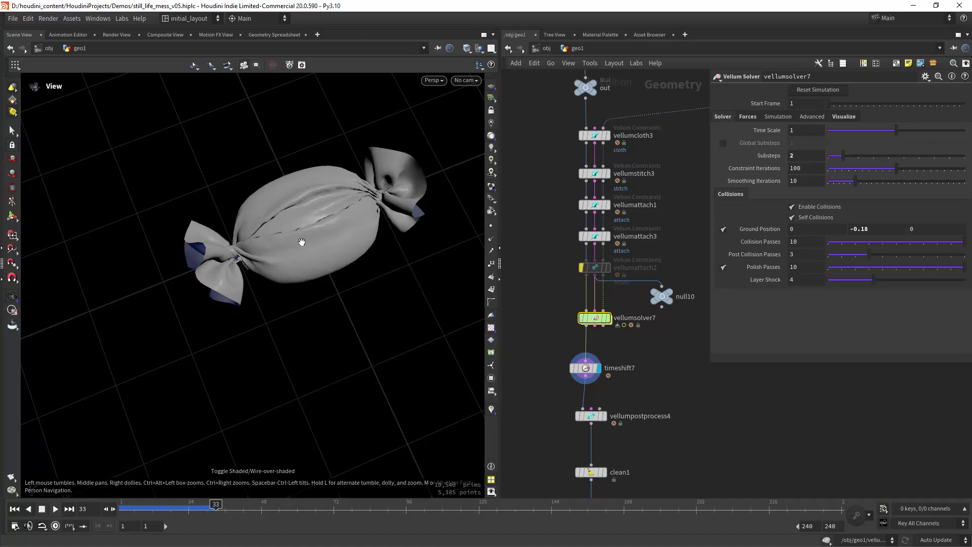
right_click_drag(302, 242, 309, 219)
Display vellumpostprocess4 with its Spatial Blur and Loop subdivision settings, and display clean1 after it
middle_click_drag(562, 305, 573, 184)
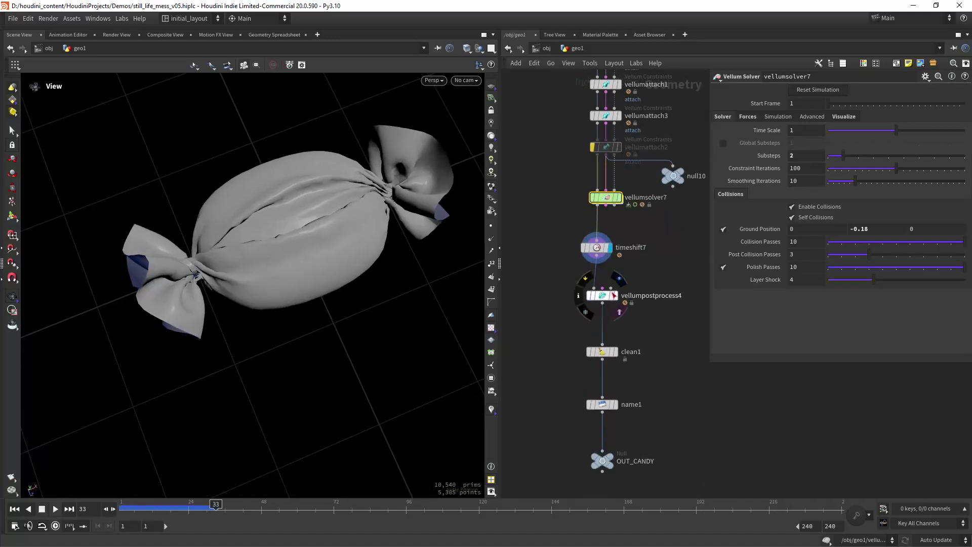
left_click(620, 279)
left_click(602, 295)
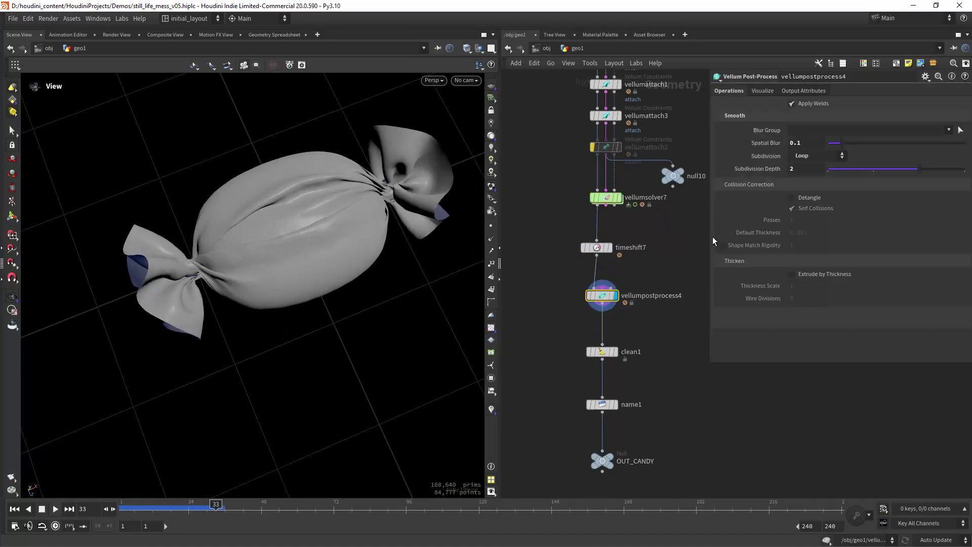
middle_click_drag(624, 314, 629, 280)
mouse_move(617, 319)
left_click(624, 301)
Display name1, show its candy naming, and look over the whole candy network ending in OUT_CANDY
left_click(619, 373)
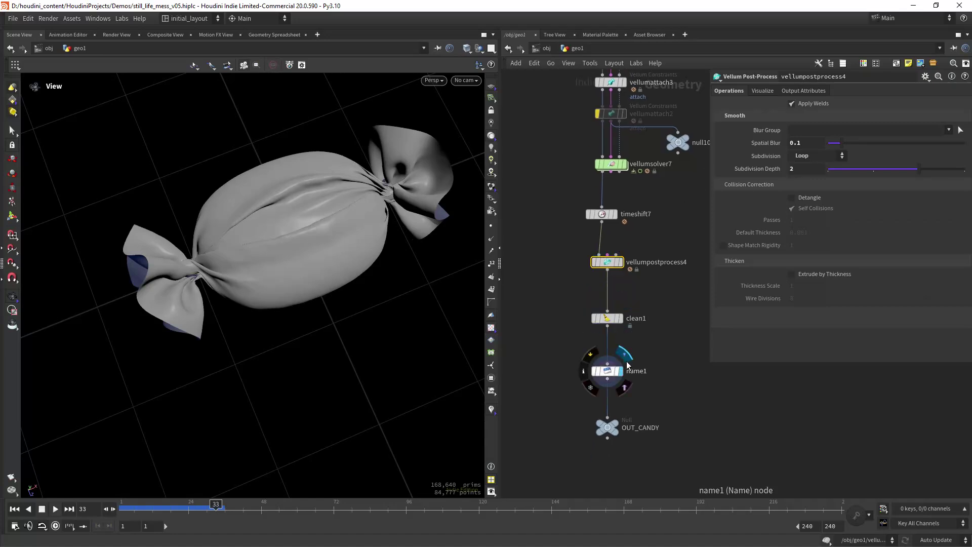
left_click(608, 375)
left_click(853, 172)
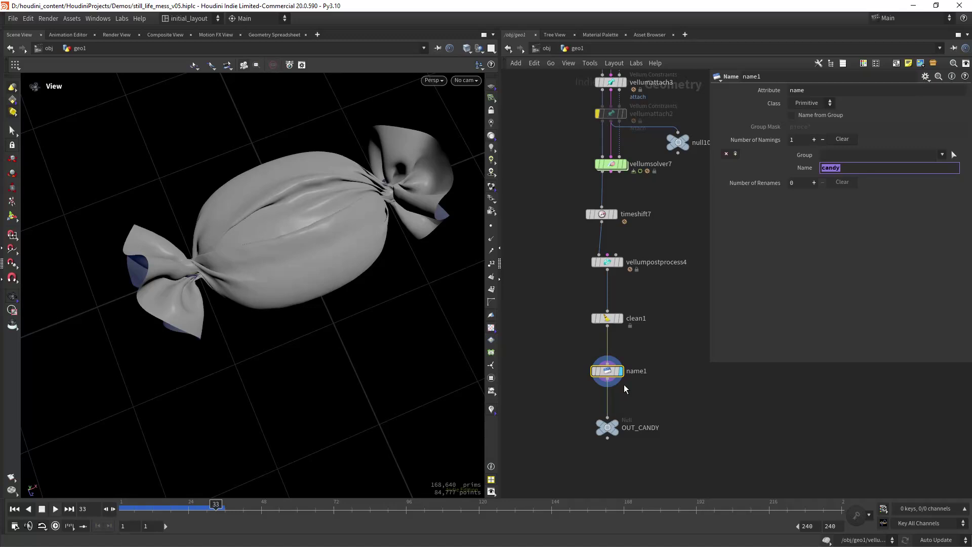
key("h")
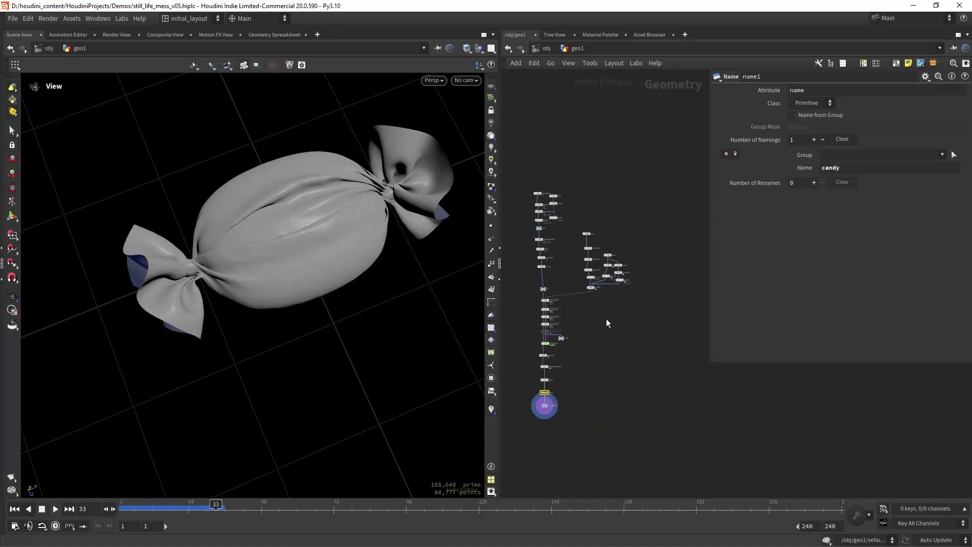
scroll(606, 318, "up", 5)
middle_click_drag(587, 313, 652, 296)
scroll(651, 283, "down", 6)
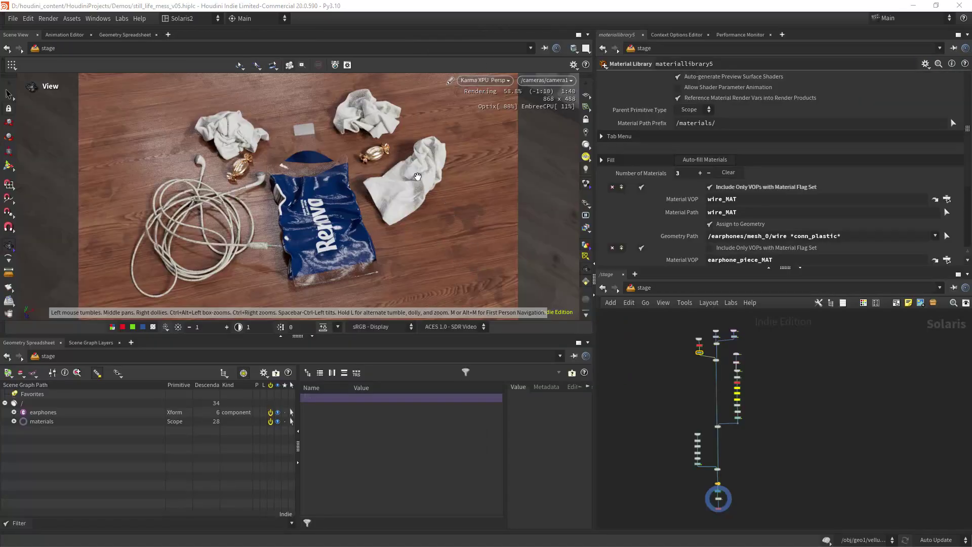
Examine the Solaris stage network from the earphones and tissues branches down to the dome light, camera and Karma render settings
right_click_drag(647, 391, 681, 376)
middle_click_drag(756, 359, 652, 441)
right_click_drag(652, 440, 641, 425)
scroll(640, 425, "up", 1)
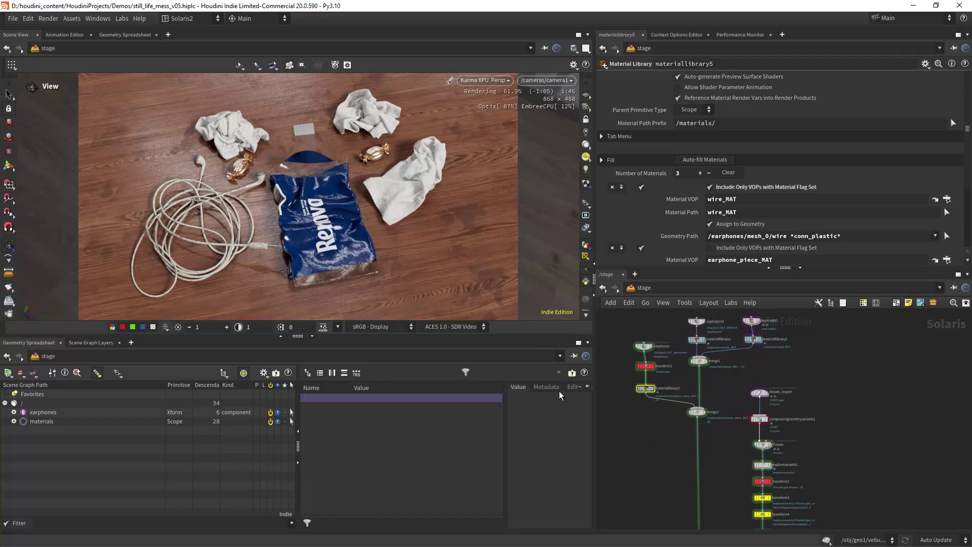
scroll(640, 396, "down", 4)
middle_click_drag(638, 398, 633, 343)
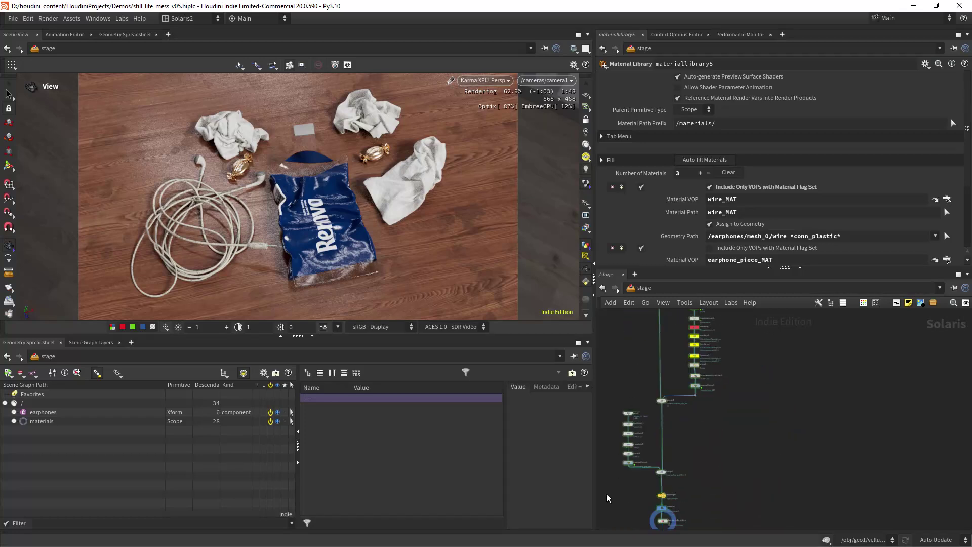
middle_click_drag(618, 501, 612, 445)
right_click_drag(625, 455, 631, 431)
scroll(628, 440, "up", 3)
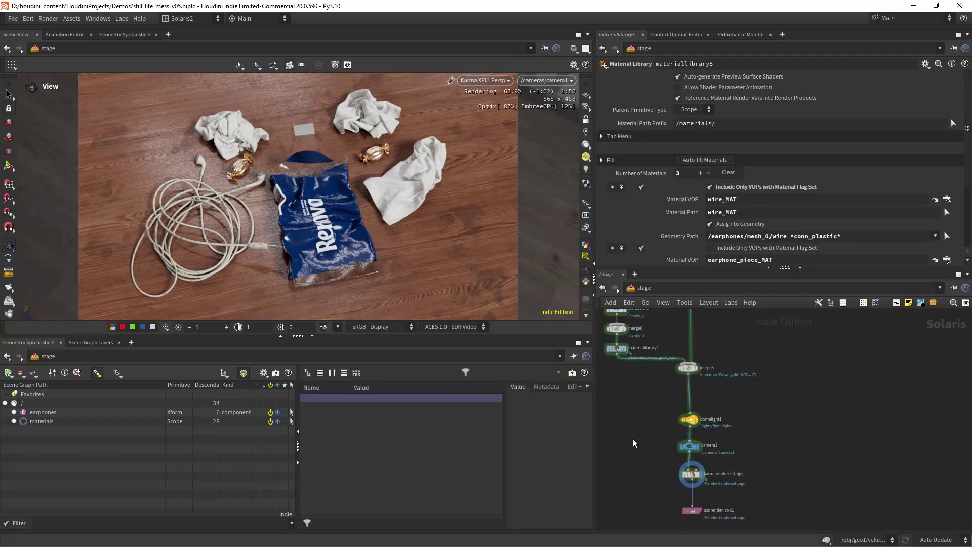
middle_click_drag(633, 439, 658, 435)
scroll(650, 400, "up", 1)
scroll(658, 434, "down", 3)
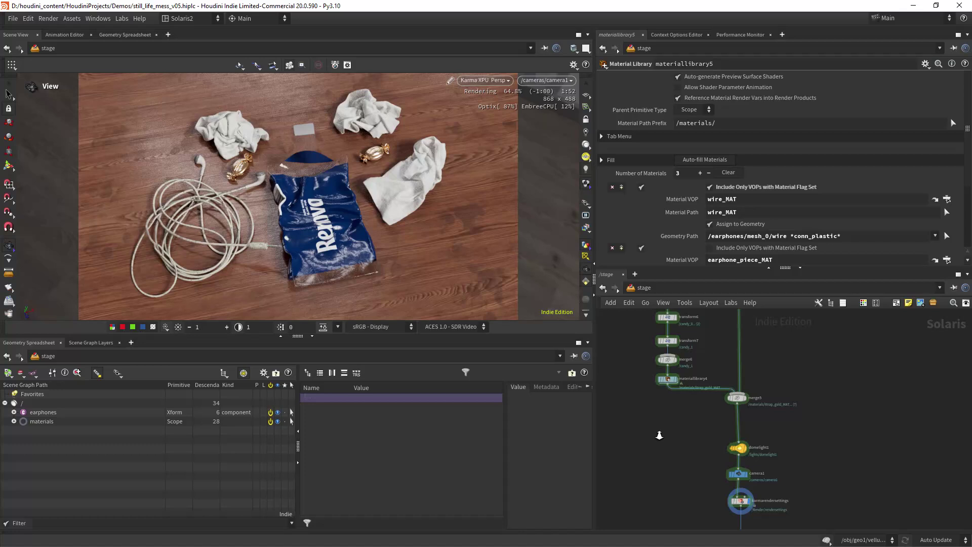
Look over the stage network's candy and tissues branches and where they merge into the main chain
middle_click_drag(627, 339, 646, 387)
scroll(650, 382, "down", 3)
middle_click_drag(646, 339, 642, 384)
scroll(637, 394, "up", 2)
scroll(654, 420, "down", 3)
scroll(633, 386, "up", 3)
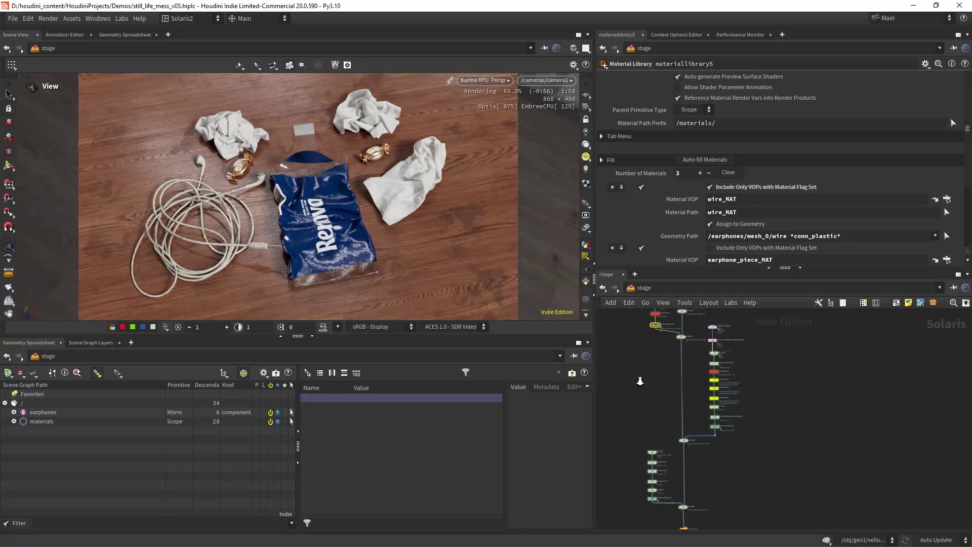
mouse_move(646, 328)
middle_mouse_down()
mouse_move(640, 391)
mouse_move(663, 402)
mouse_move(649, 433)
mouse_move(646, 401)
middle_mouse_up()
scroll(641, 395, "up", 4)
scroll(664, 428, "down", 5)
middle_click_drag(620, 479, 628, 378)
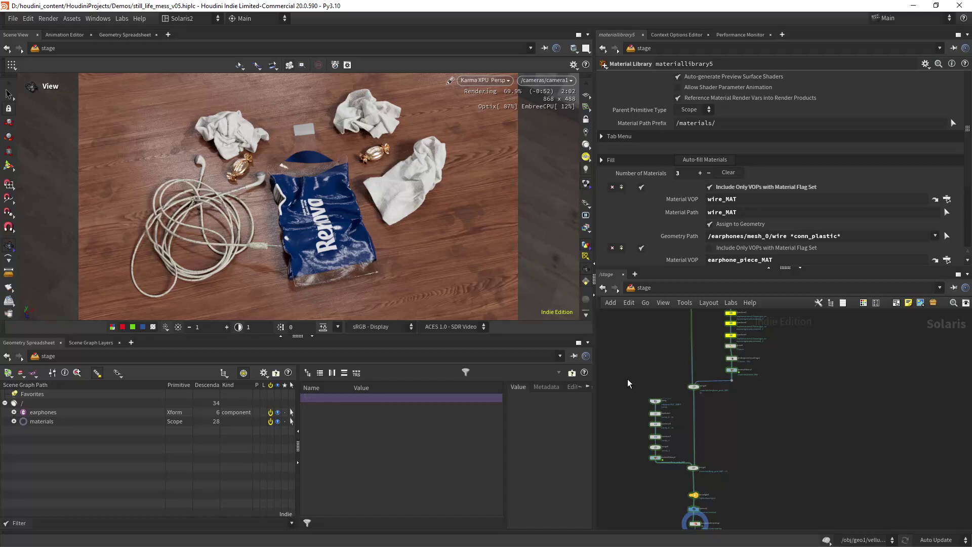
Examine the import, material library and merge nodes at the start of the stage network, and view the whole network
mouse_move(625, 426)
middle_mouse_down()
mouse_move(624, 351)
mouse_move(643, 483)
middle_mouse_up()
middle_click_drag(627, 370, 629, 466)
middle_click_drag(636, 321, 639, 394)
scroll(639, 393, "up", 3)
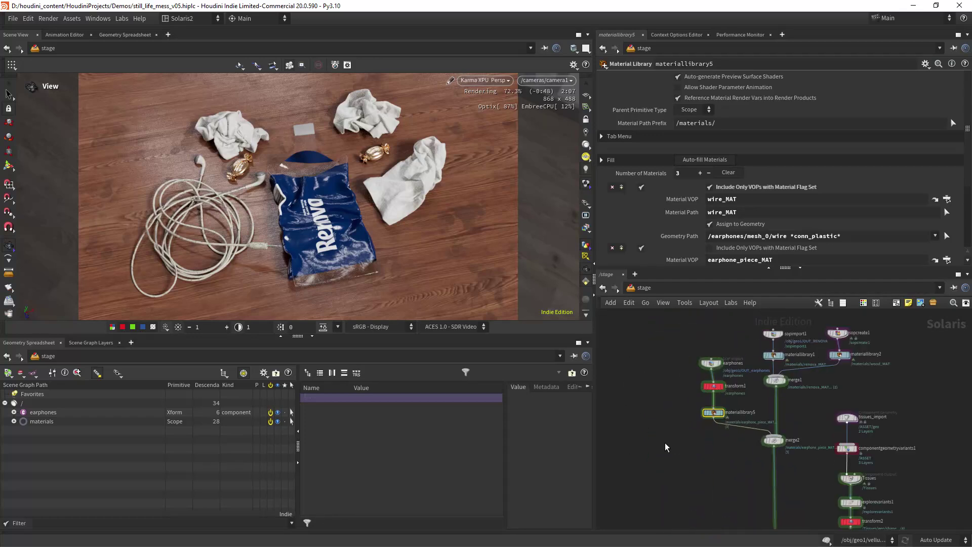
middle_click_drag(668, 476, 628, 372)
middle_click_drag(655, 446, 614, 345)
scroll(623, 398, "down", 5)
middle_click_drag(625, 379, 649, 370)
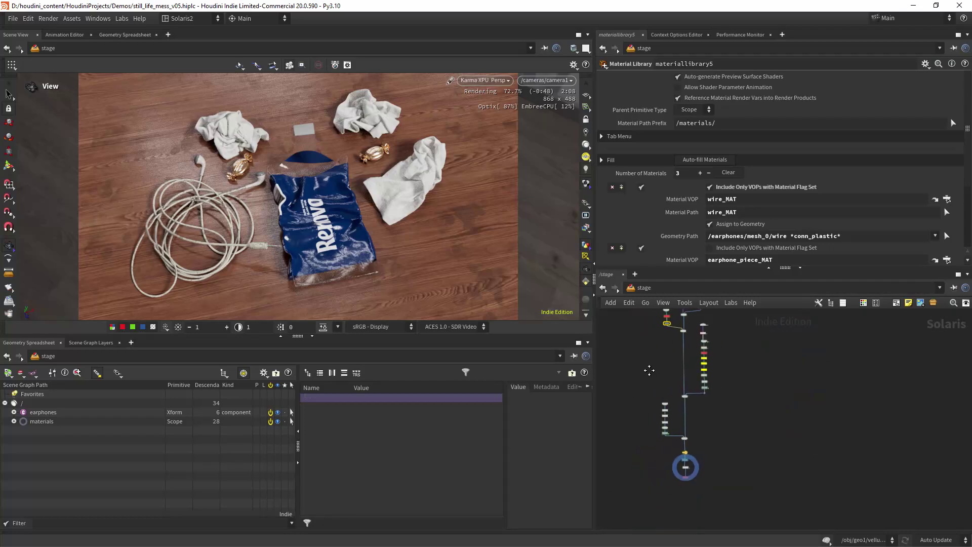
scroll(649, 370, "down", 3)
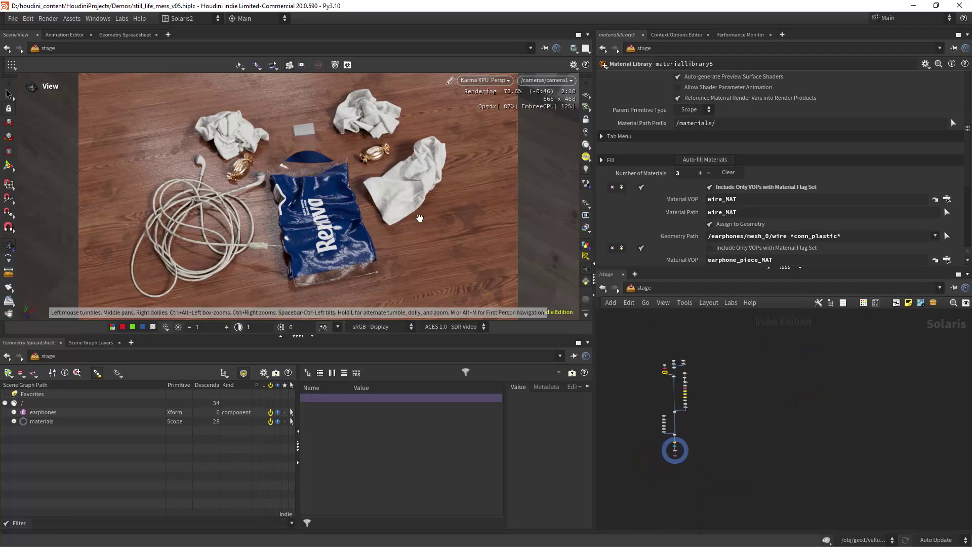
Check the viewport's renderer and view choice, Karma XPU
left_click(498, 82)
left_click(496, 82)
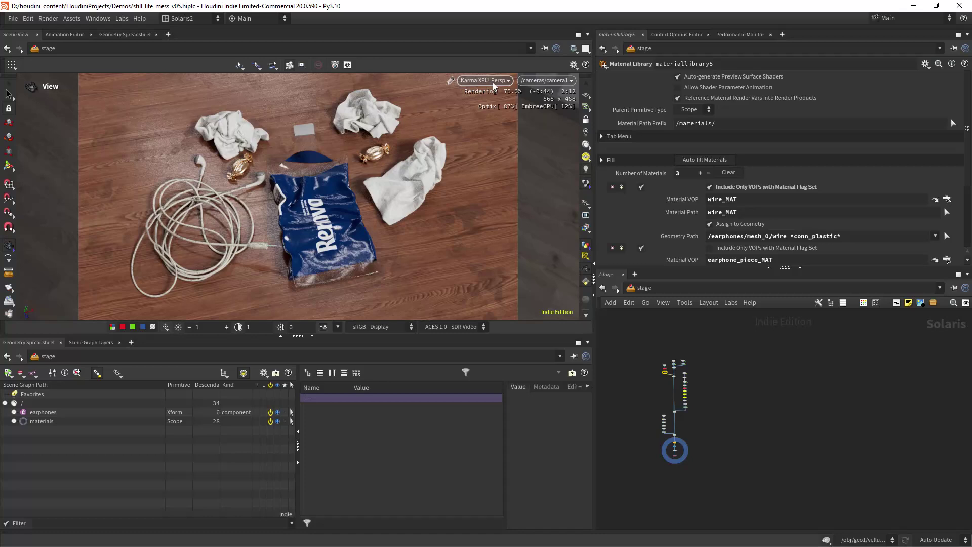